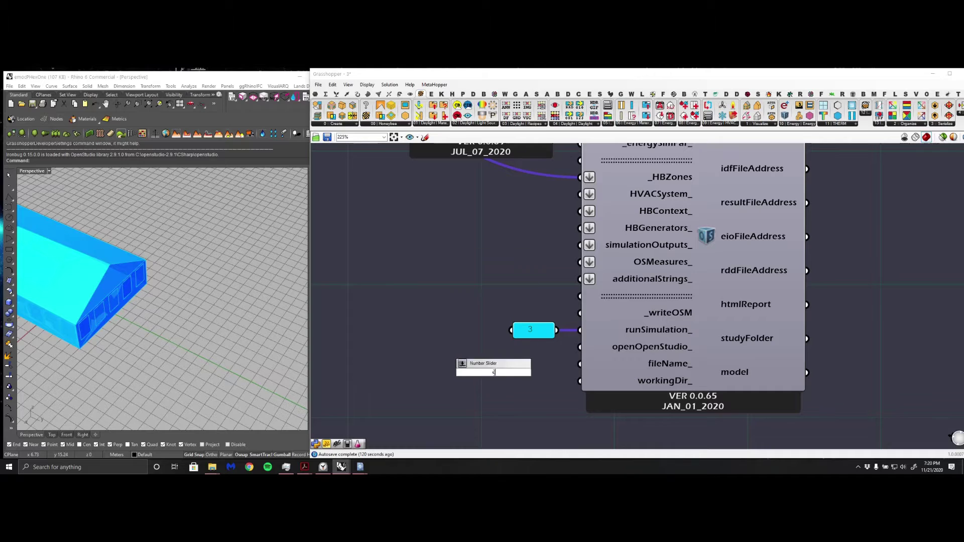
Add an untitled panel containing epFunkyTownHouse and wire it to the OpenStudio component's fileName_ input
key("Return")
type("\"epFunkyTownHouse")
key("Return")
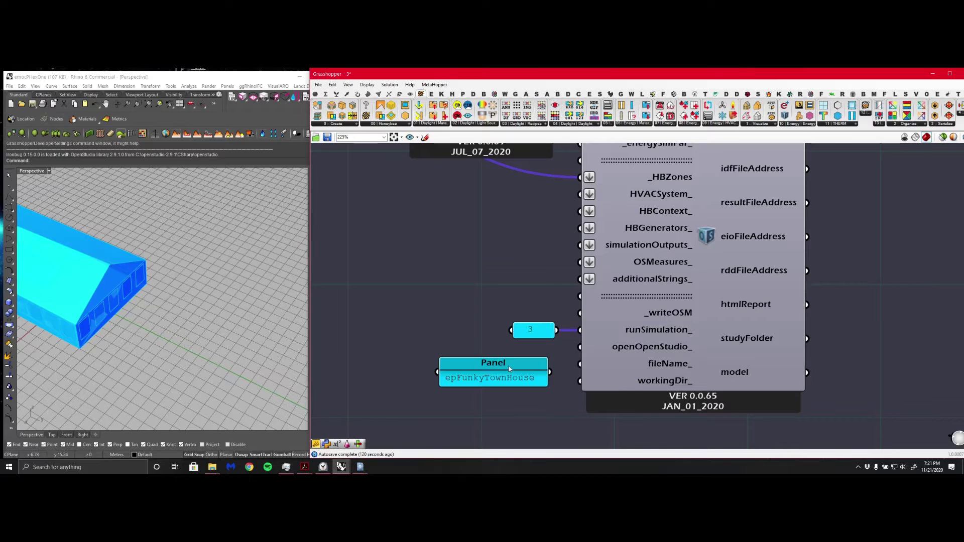
right_click(508, 376)
left_click(476, 291)
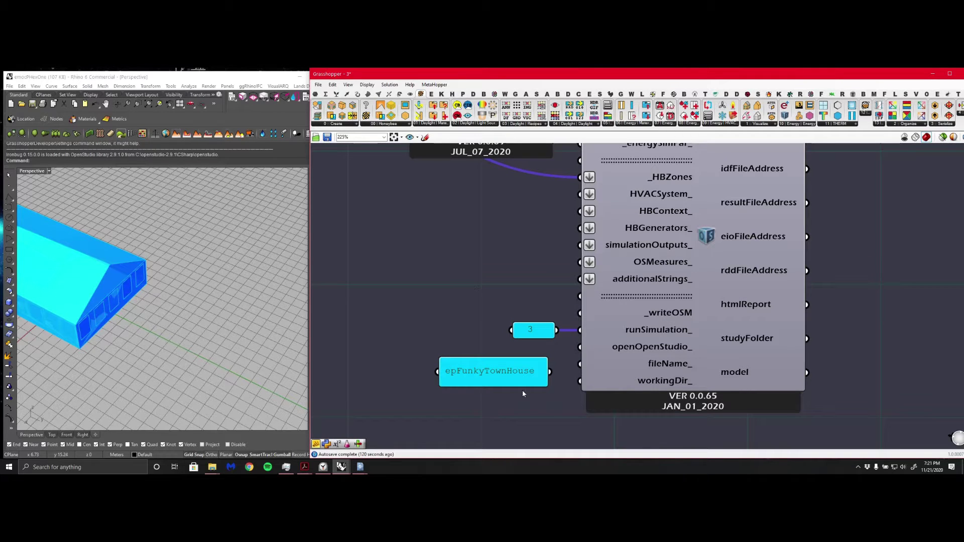
left_click_drag(523, 385, 580, 364)
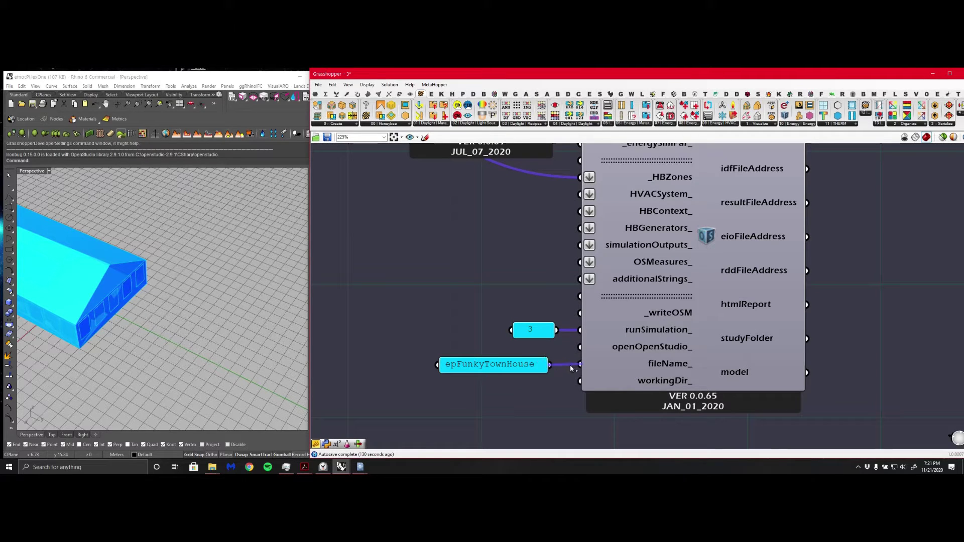
left_click_drag(502, 368, 519, 367)
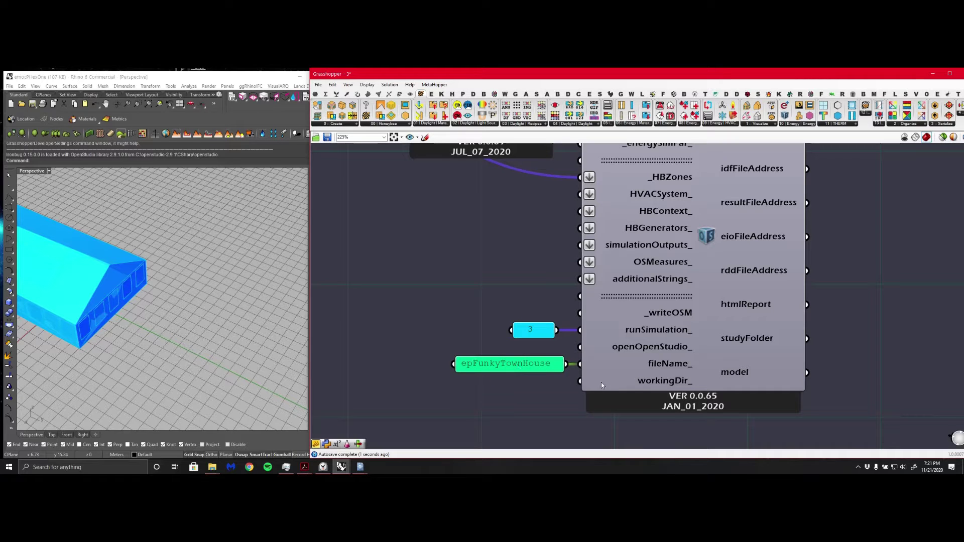
Copy the videoclips folder's path from File Explorer and put it in a new Grasshopper panel below the file name panel
mouse_move(217, 470)
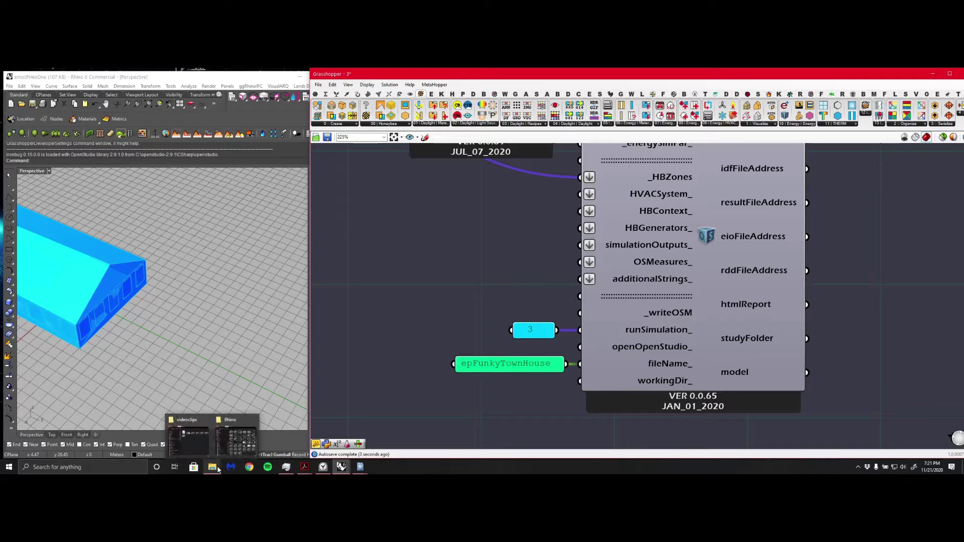
left_click(190, 431)
left_click(212, 467)
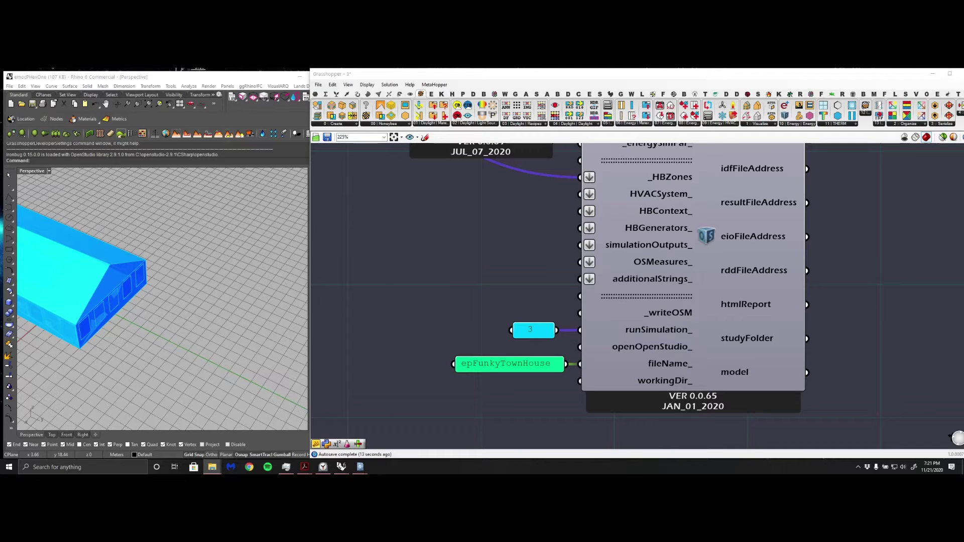
left_click(547, 406)
double_click(430, 415)
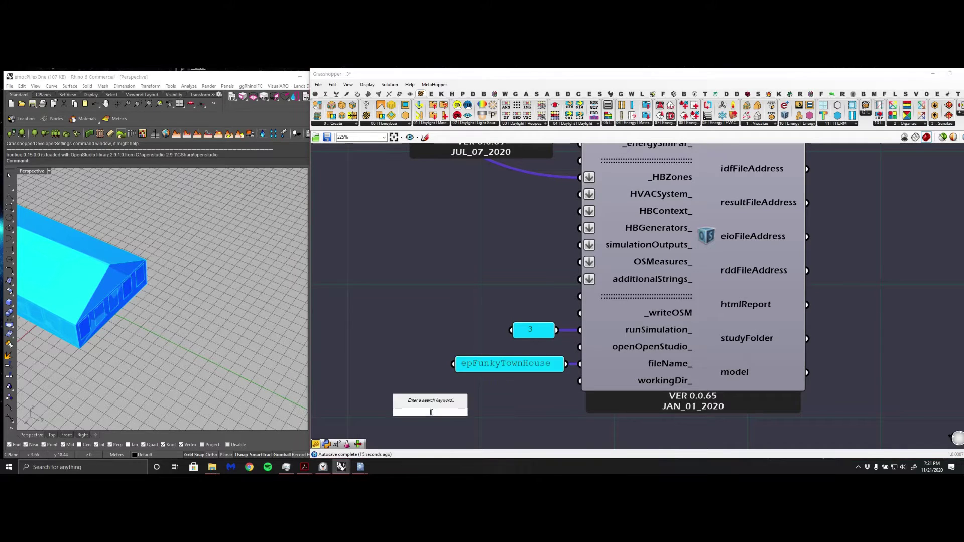
type("Panel")
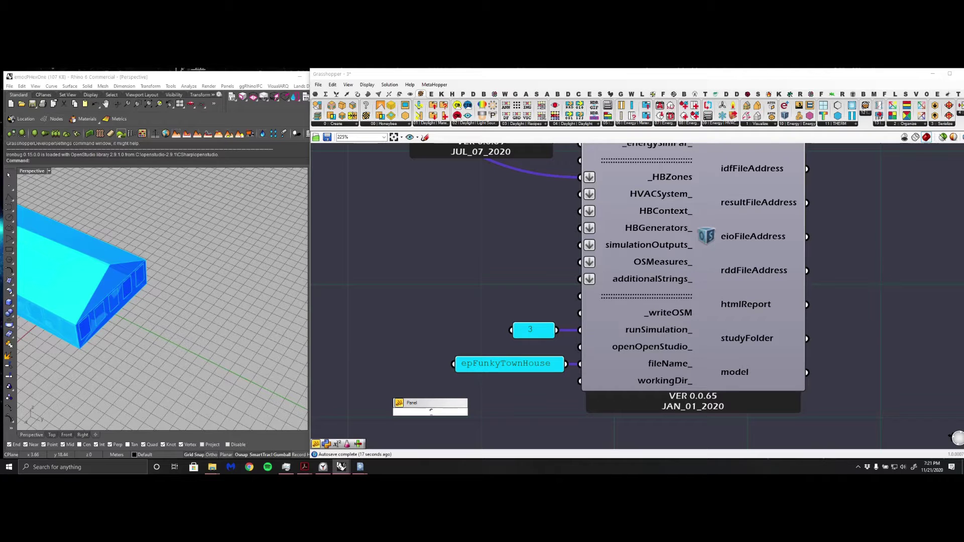
key("Return")
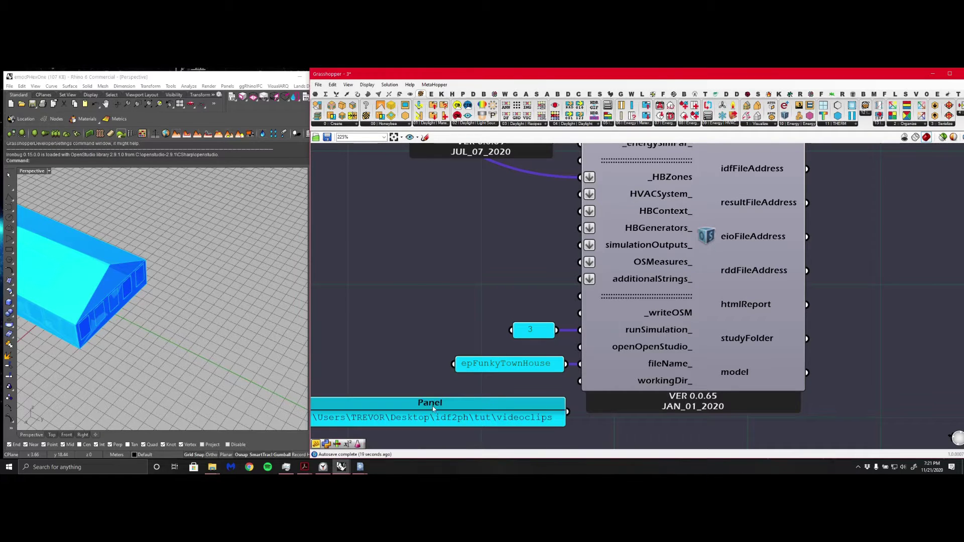
Hide the path panel's title and connect it to the workingDir_ input, shrinking the panel to sit beside that input
left_click(433, 406)
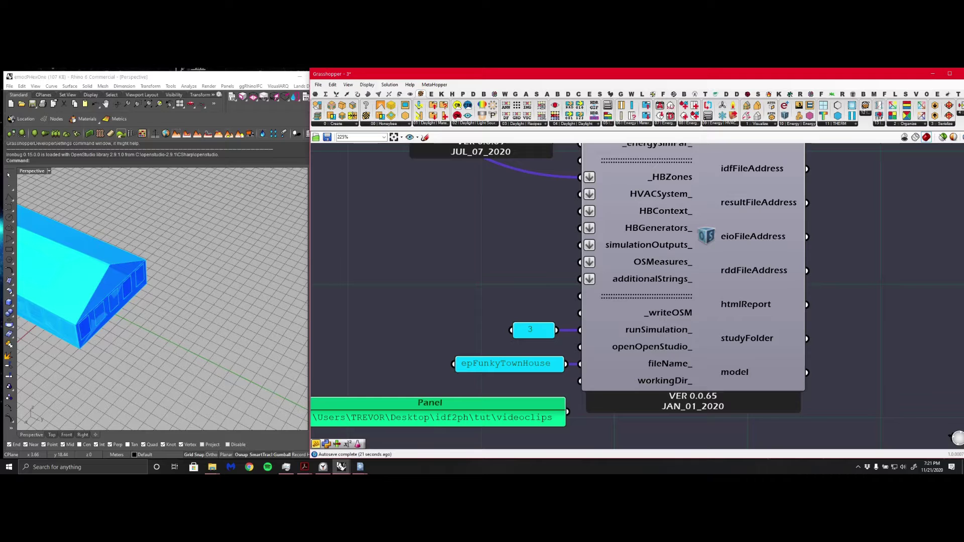
left_click(482, 317)
scroll(482, 316, "down", 5)
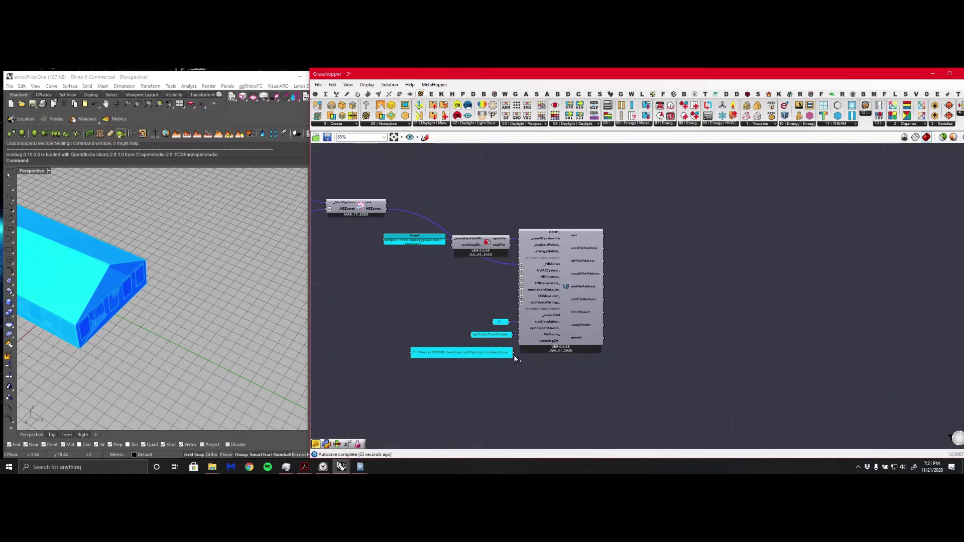
scroll(512, 355, "up", 4)
left_click_drag(511, 355, 524, 330)
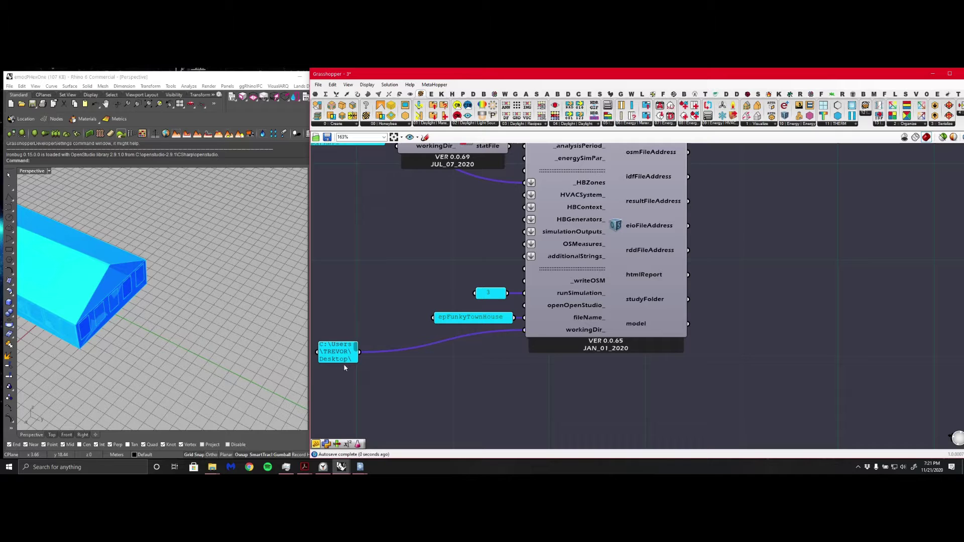
left_click_drag(345, 363, 500, 334)
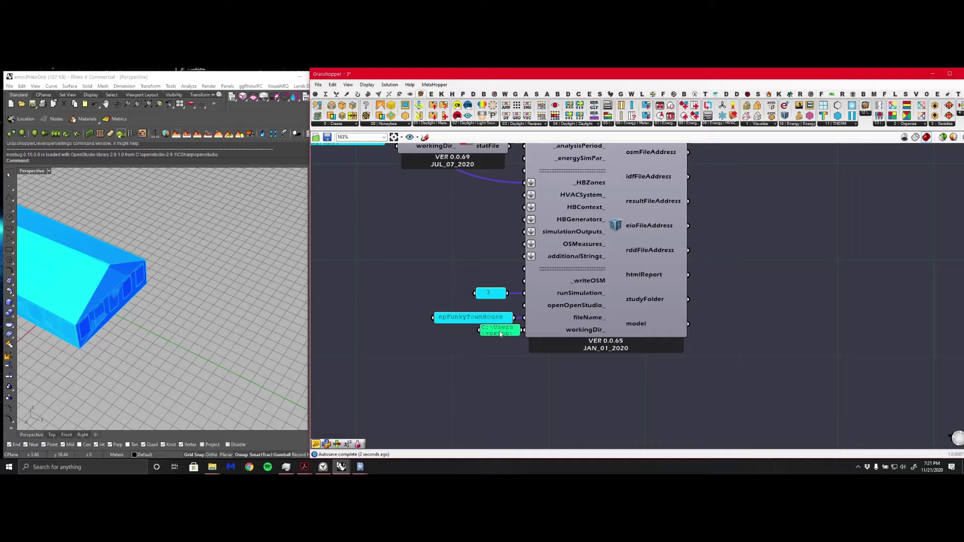
Find the BT_ReadIDFfile component among the IDF2PHPP tools and place it beside the OpenStudio component's outputs
scroll(478, 347, "down", 3)
scroll(592, 301, "up", 2)
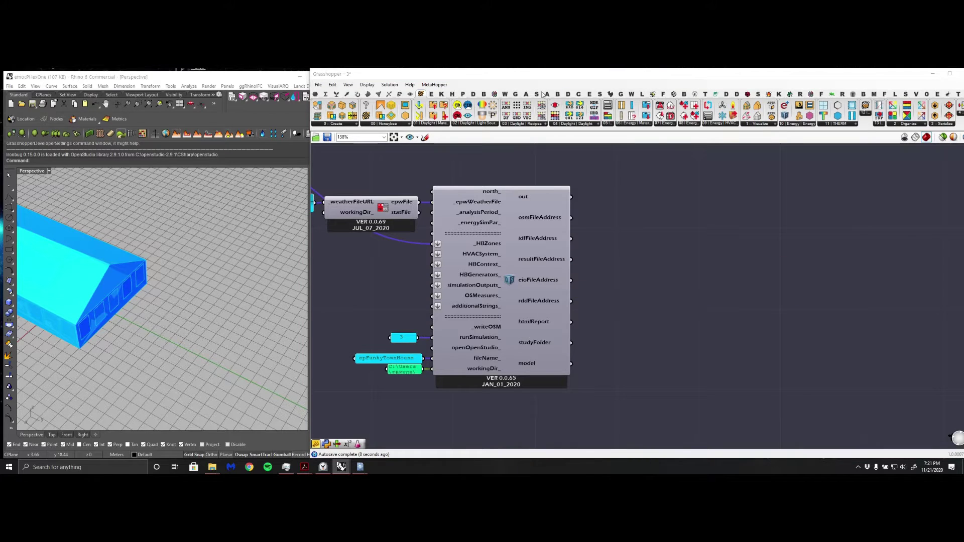
left_click(483, 94)
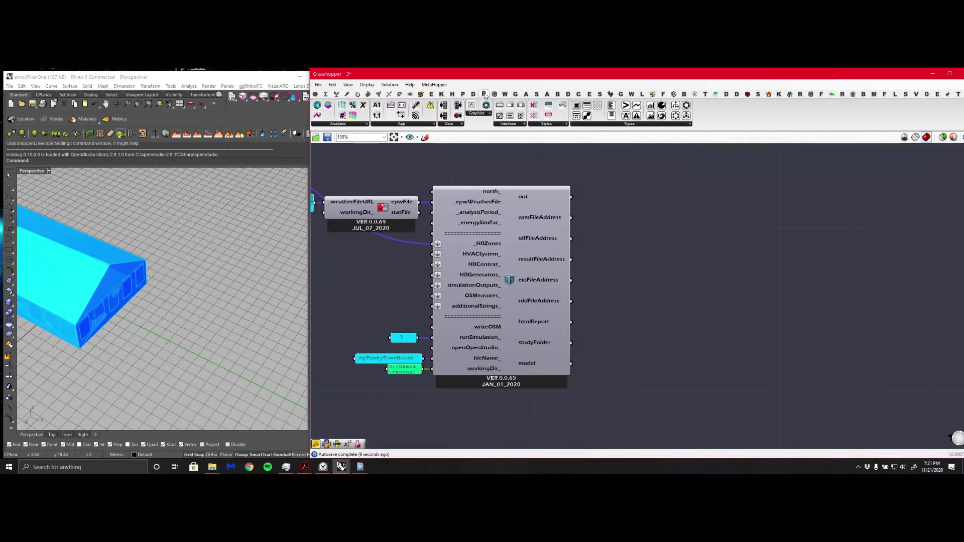
left_click(682, 94)
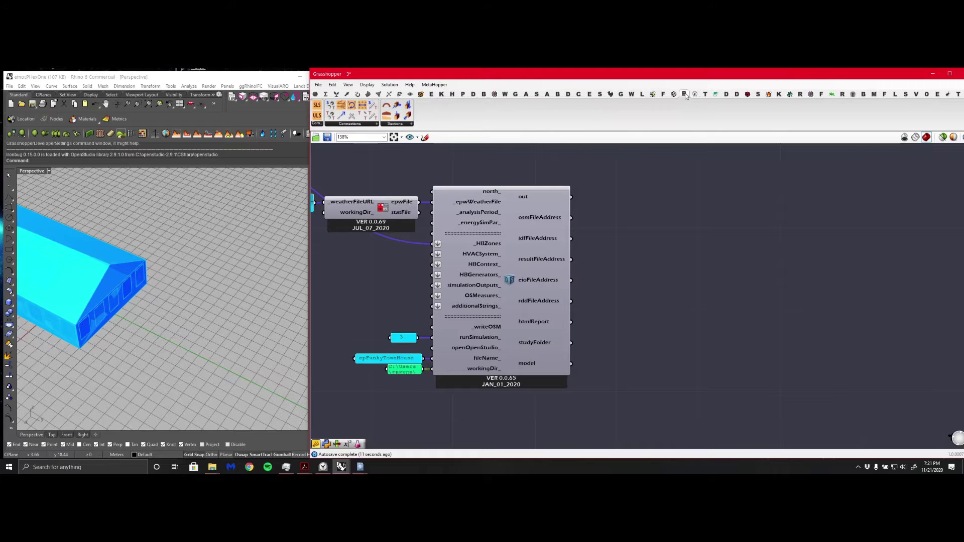
left_click(492, 95)
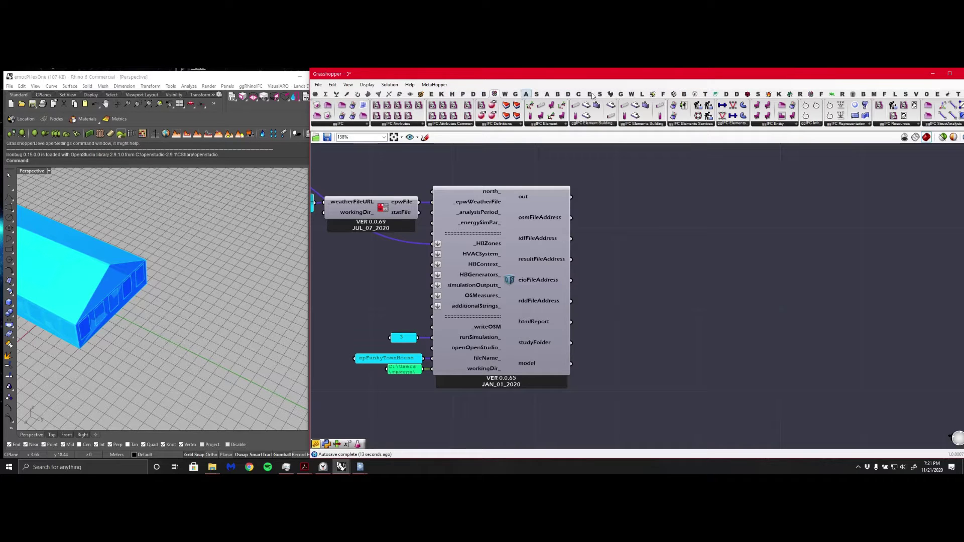
left_click(685, 95)
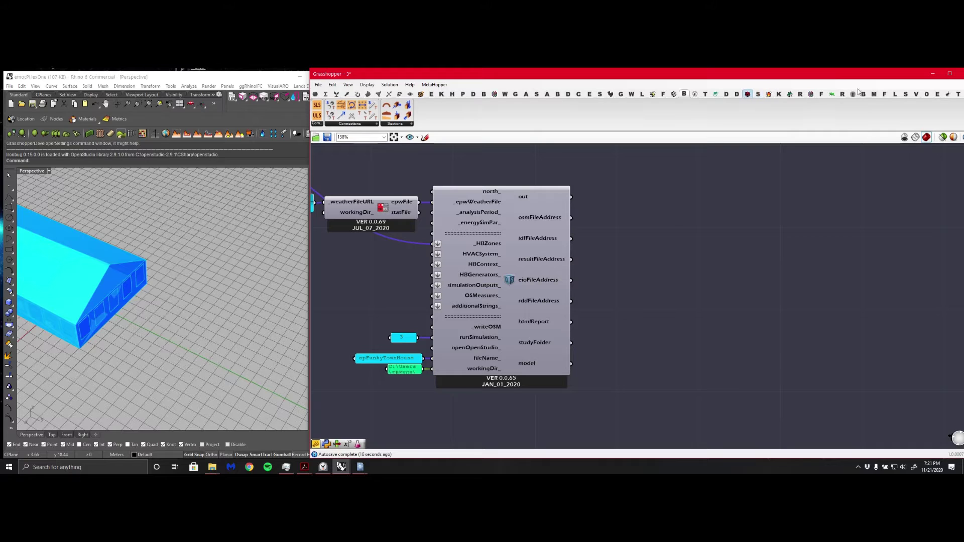
left_click(673, 94)
left_click(484, 94)
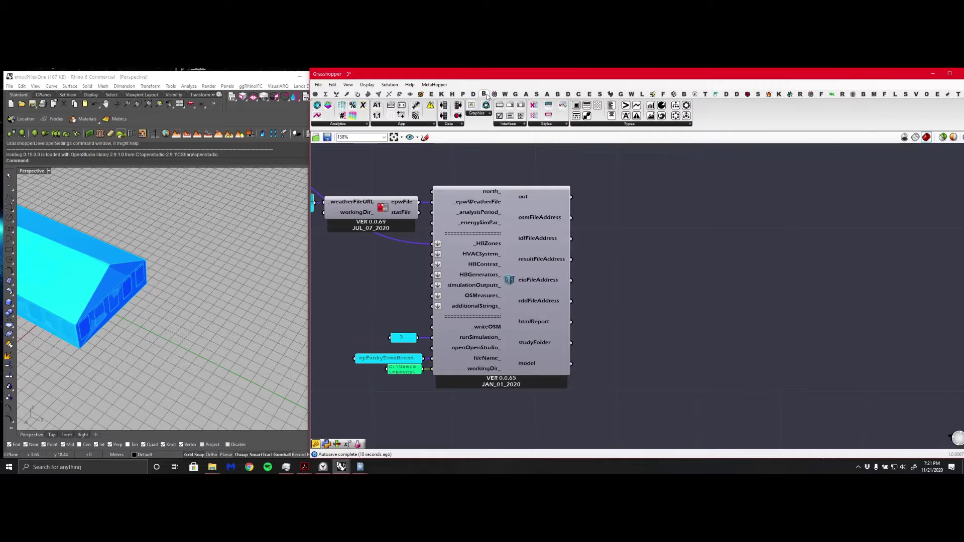
left_click(557, 95)
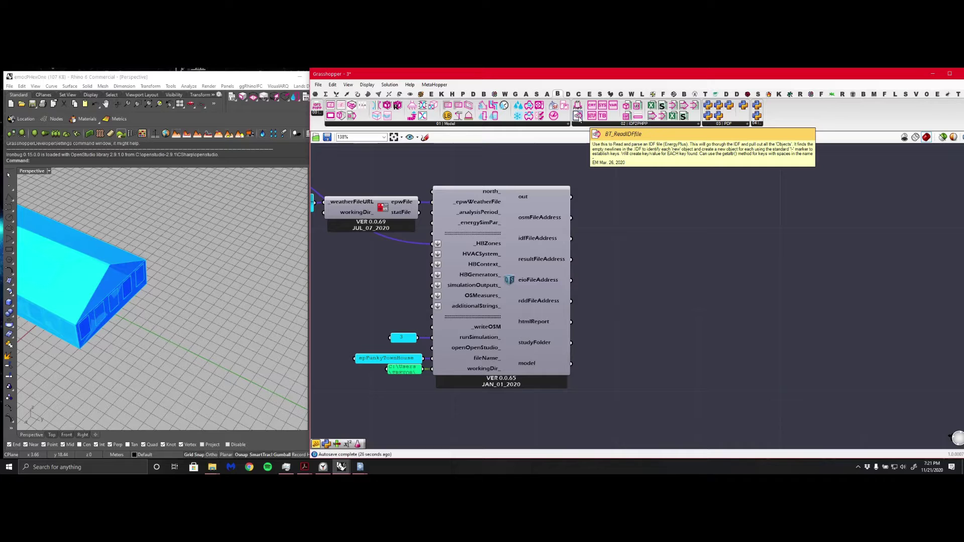
left_click_drag(578, 117, 638, 253)
Connect the idfFileAddress output to the IDF reader's _idfFileAddress input and move the reader further from the OpenStudio component
scroll(717, 250, "up", 2)
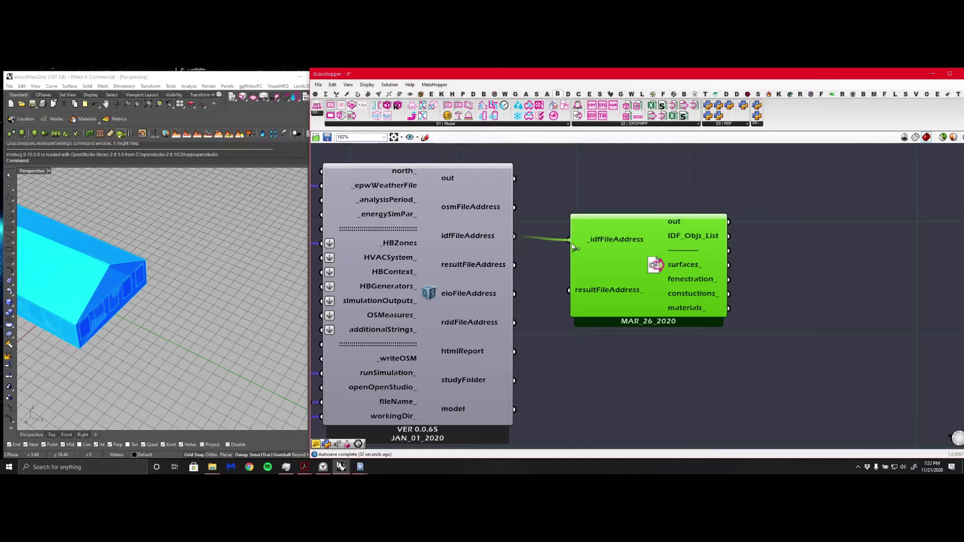
scroll(620, 301, "down", 2)
right_click_drag(797, 275, 722, 312)
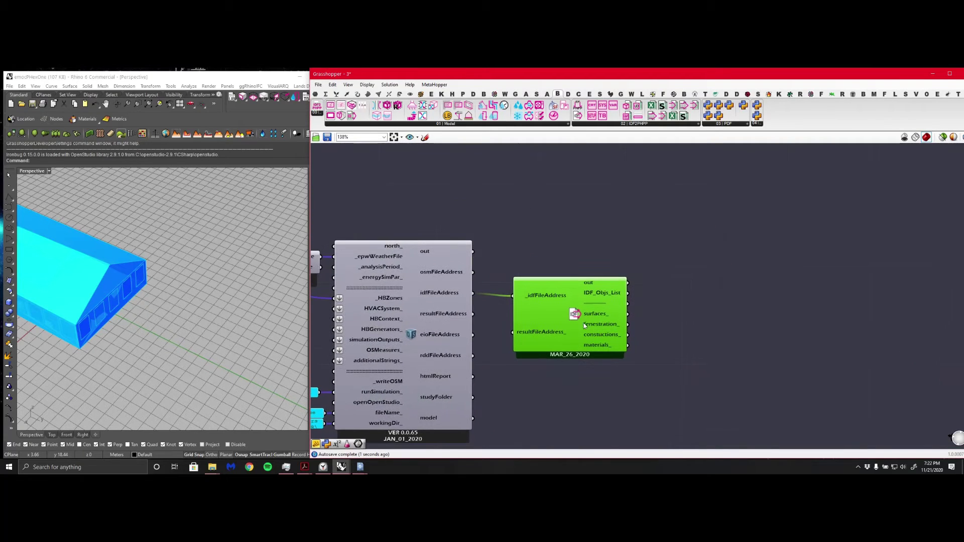
left_click_drag(584, 326, 625, 317)
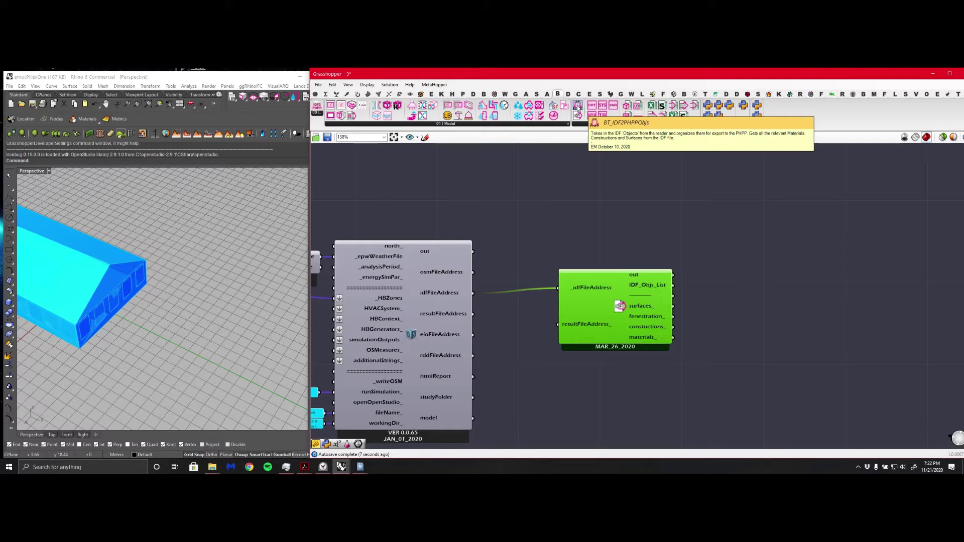
Place the BT_IDF2PHPPObjs component above the IDF reader and feed its _HBZones input from the ventilation component's HBZones_ output
left_click_drag(578, 108, 729, 214)
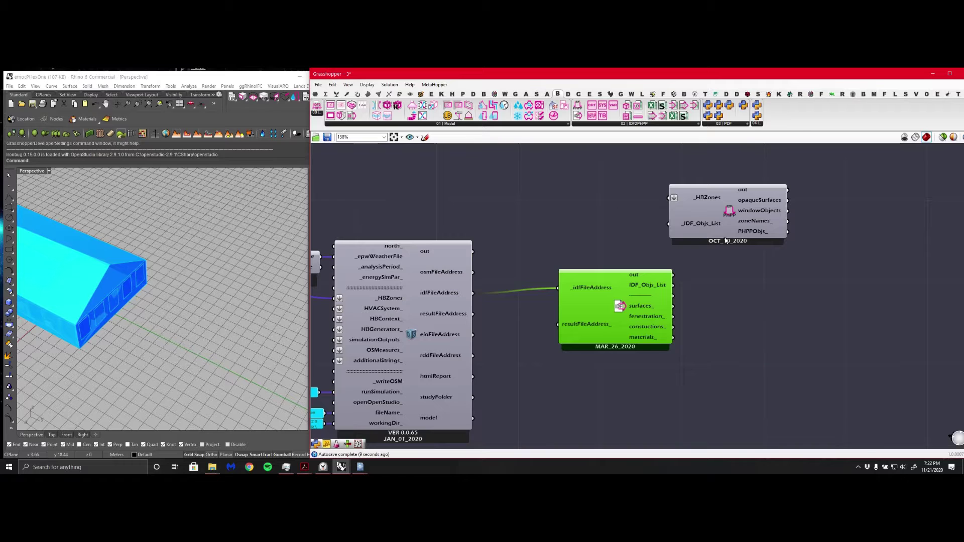
scroll(725, 241, "down", 3)
scroll(751, 239, "down", 2)
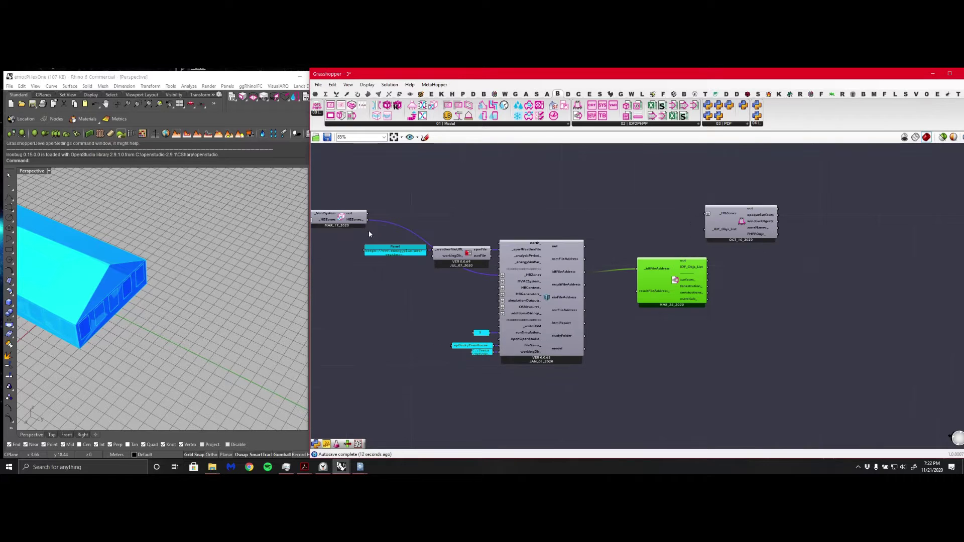
left_click_drag(367, 220, 708, 214)
Connect the reader's IDF_Objs_List output to the _IDF_Objs_List input of BT_IDF2PHPPObjs and space the two components apart
scroll(776, 241, "up", 3)
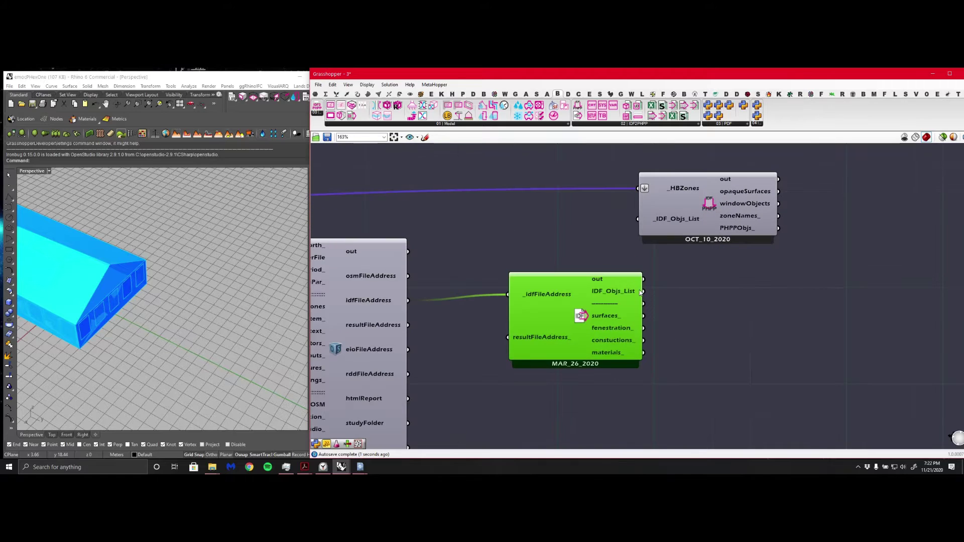
left_click_drag(640, 293, 688, 218)
left_click_drag(688, 217, 739, 252)
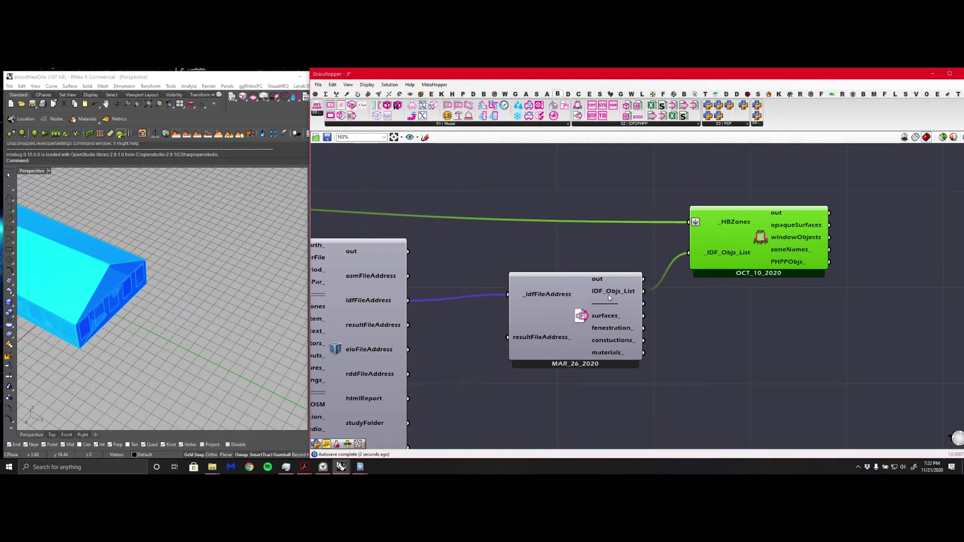
left_click_drag(607, 294, 534, 300)
Add an empty panel beside the IDF reader and connect it to the fenestration_ output
left_click(622, 337)
double_click(622, 337)
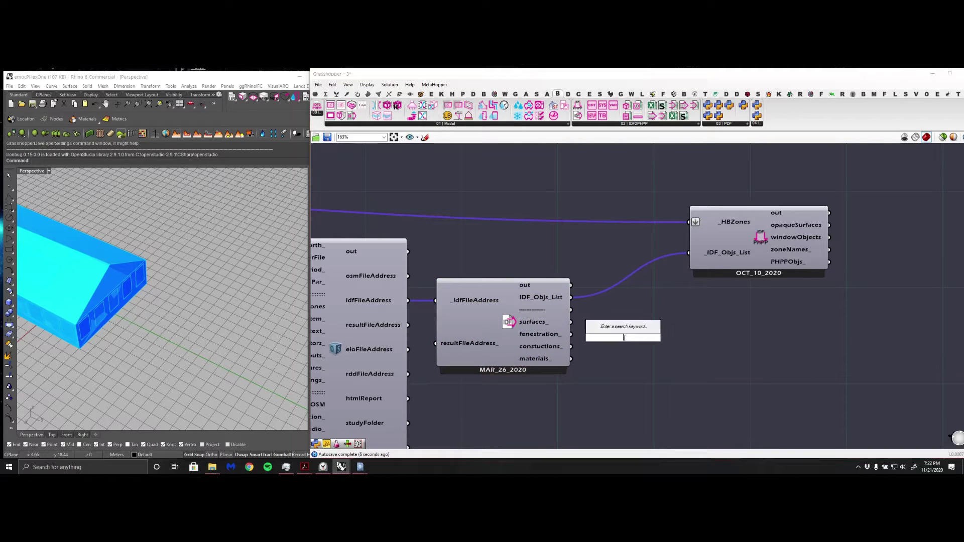
type("panel")
key("Return")
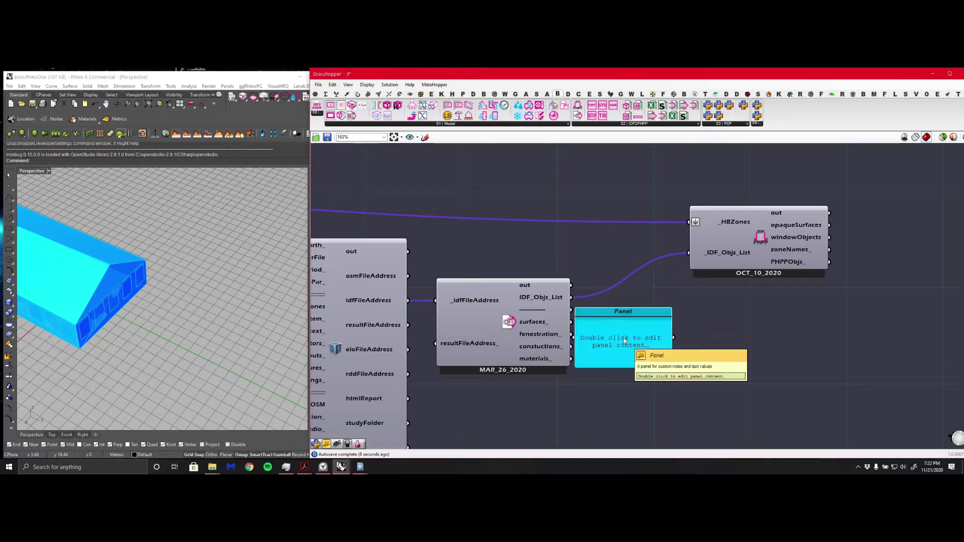
left_click_drag(592, 325, 640, 325)
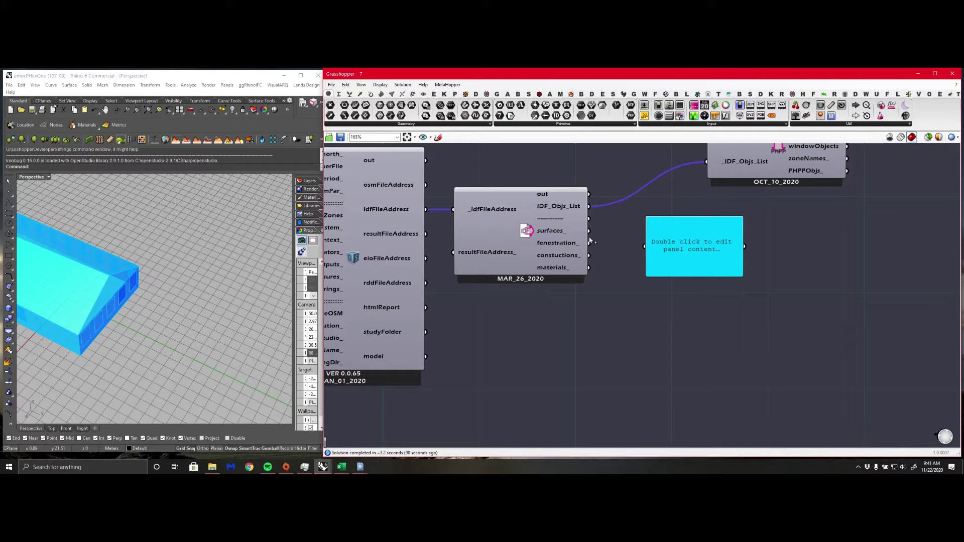
left_click_drag(590, 243, 644, 246)
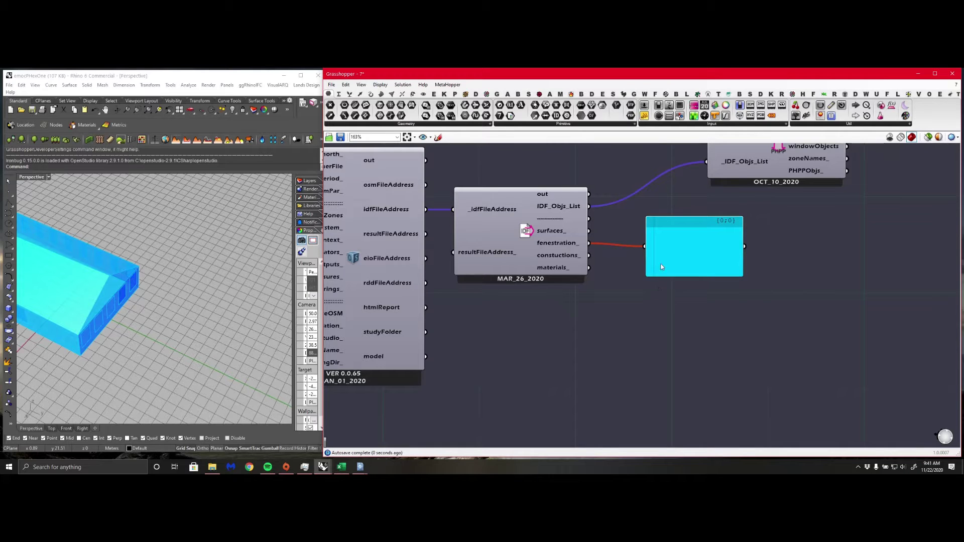
Add a Boolean Toggle, connect it to the OpenStudio component's _writeOSM input, and set it to True
right_click_drag(501, 390, 639, 392)
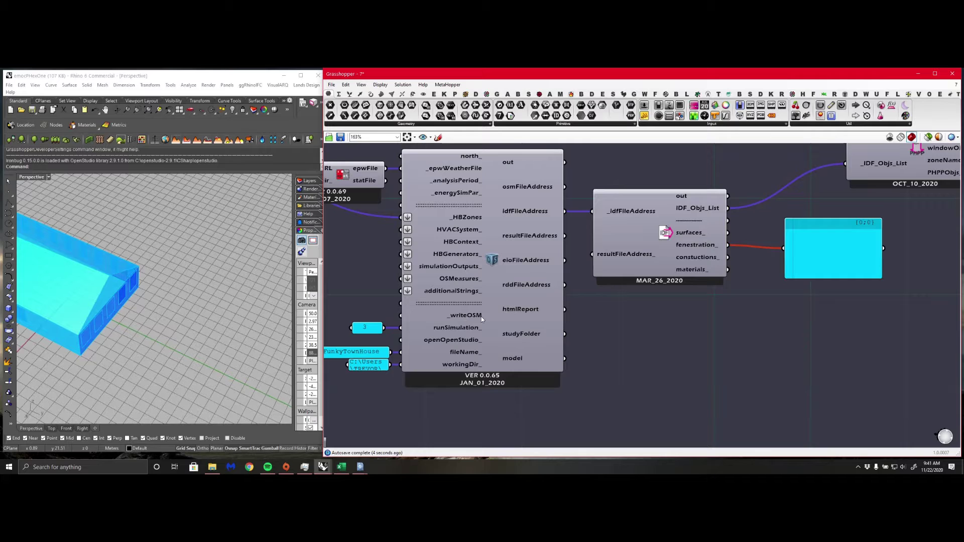
right_click_drag(482, 319, 590, 329)
double_click(423, 318)
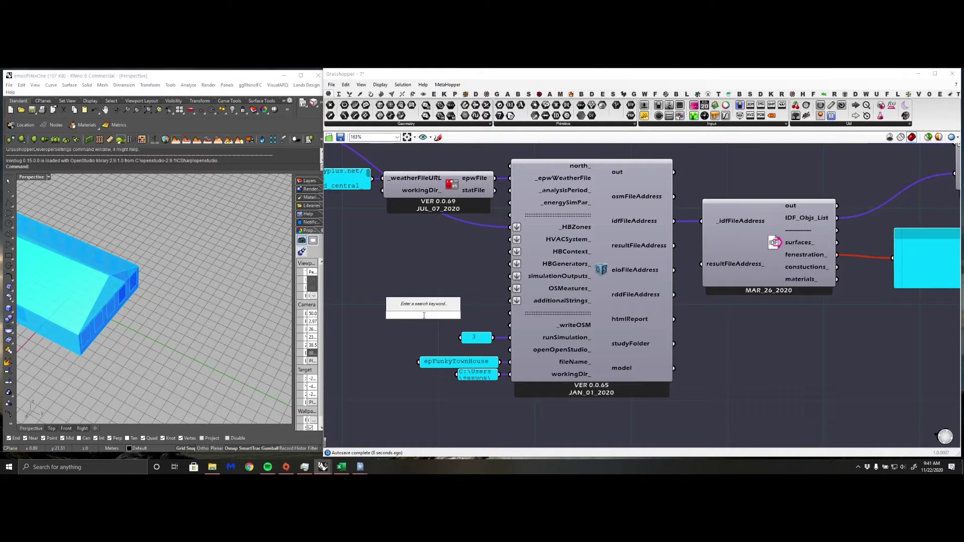
type("boole")
key("Return")
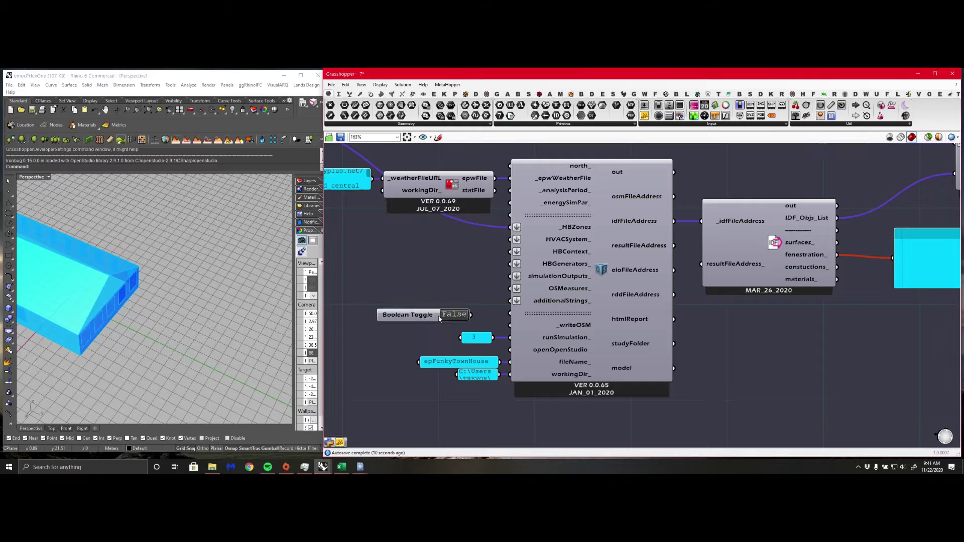
left_click_drag(475, 315, 510, 325)
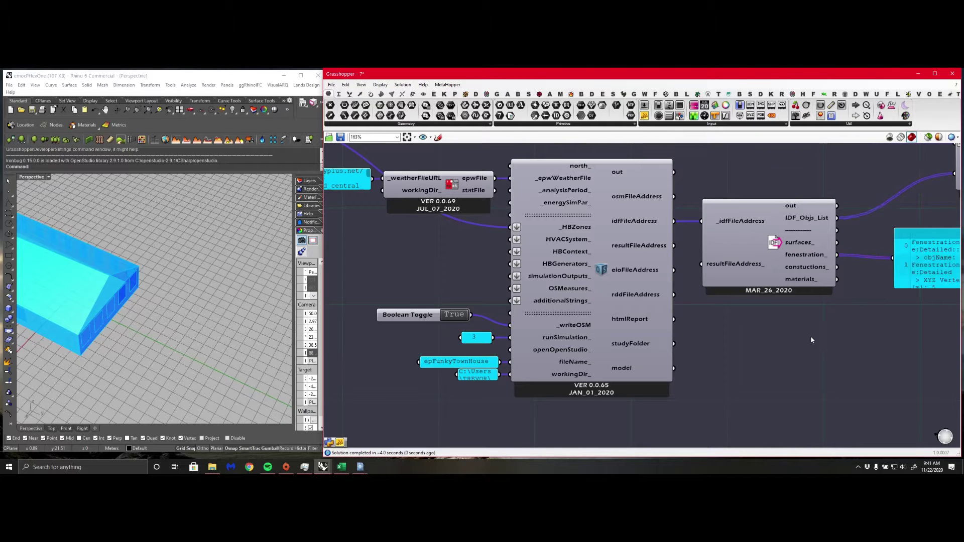
Rewire the panel from fenestration_ to the IDF reader's materials_ output and place it, reduced in height, directly beneath the reader
scroll(803, 333, "down", 2)
right_click_drag(882, 327, 714, 316)
left_click_drag(735, 298, 735, 426)
left_click_drag(772, 307, 877, 307)
left_click_drag(640, 285, 691, 336)
left_click_drag(643, 291, 697, 345)
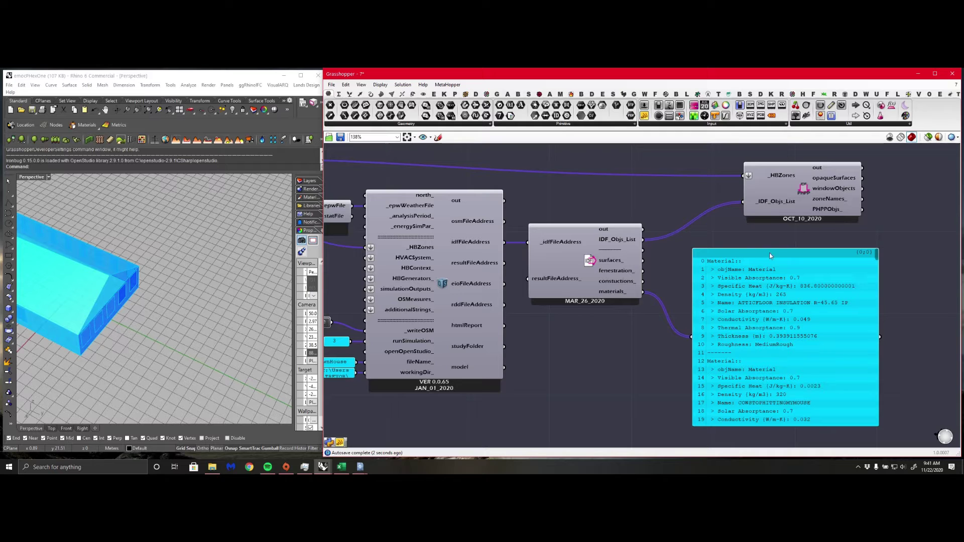
left_click_drag(769, 252, 623, 333)
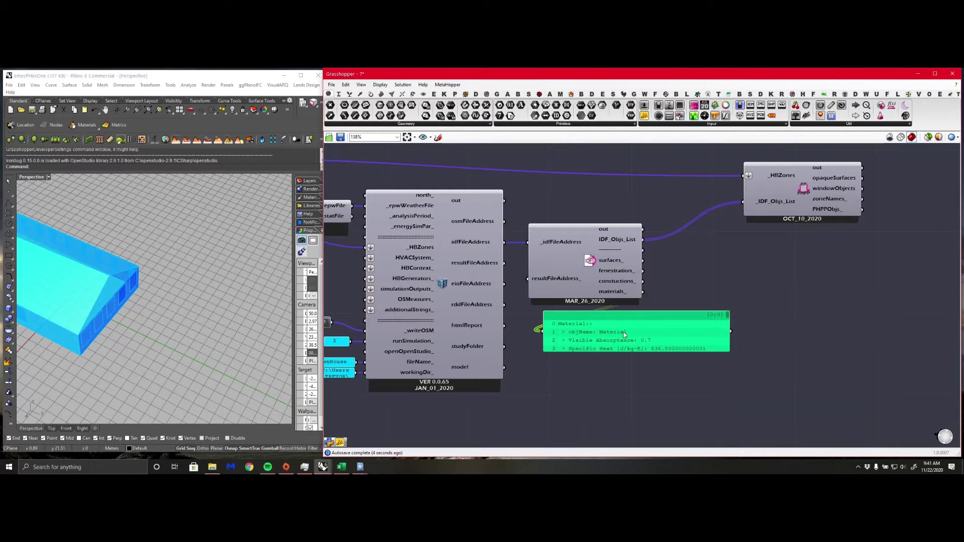
Add the IDF2PHPP component with the toPHPP_Geom_ output and feed its _PHPPObjs input from the PHPPObjs_ output of BT_IDF2PHPPObjs
right_click_drag(816, 332, 594, 372)
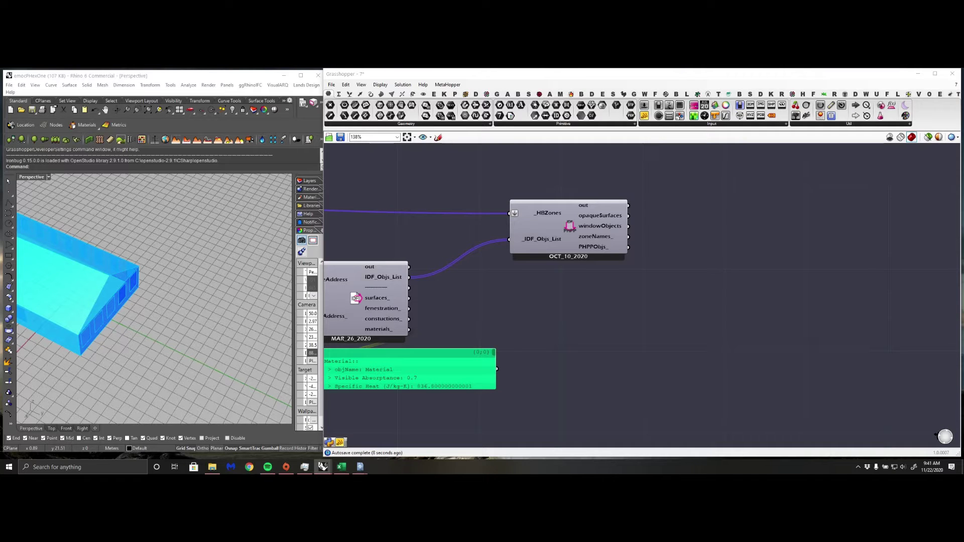
right_click_drag(778, 305, 631, 311)
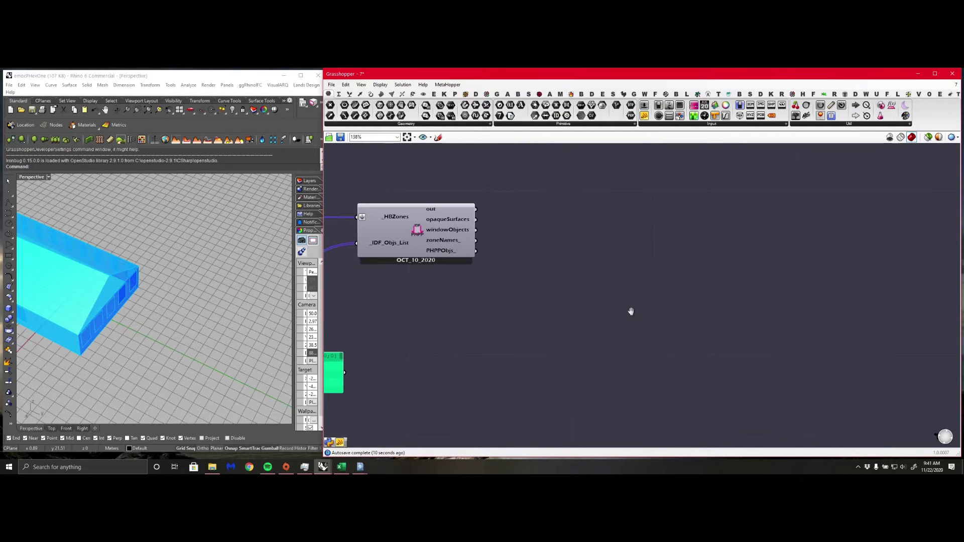
left_click(578, 95)
left_click(517, 94)
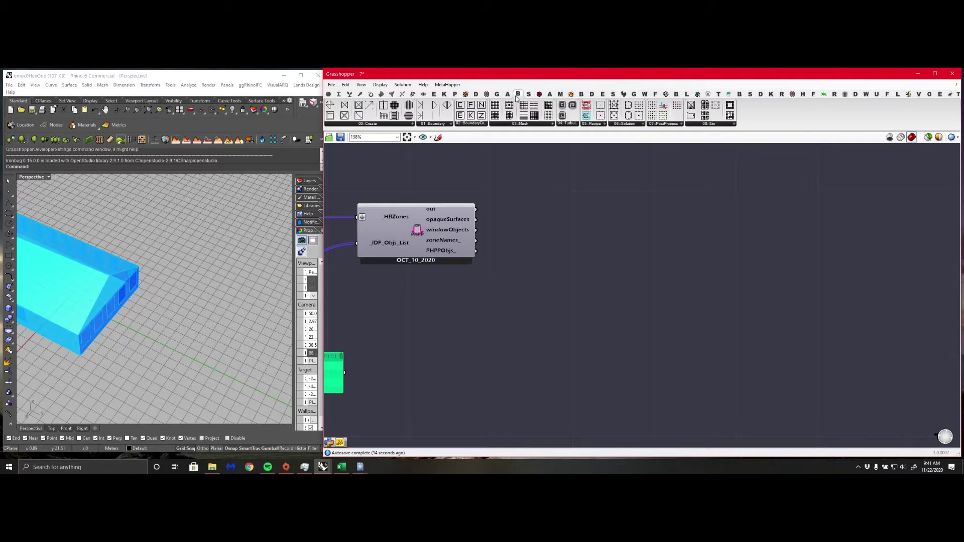
left_click(676, 94)
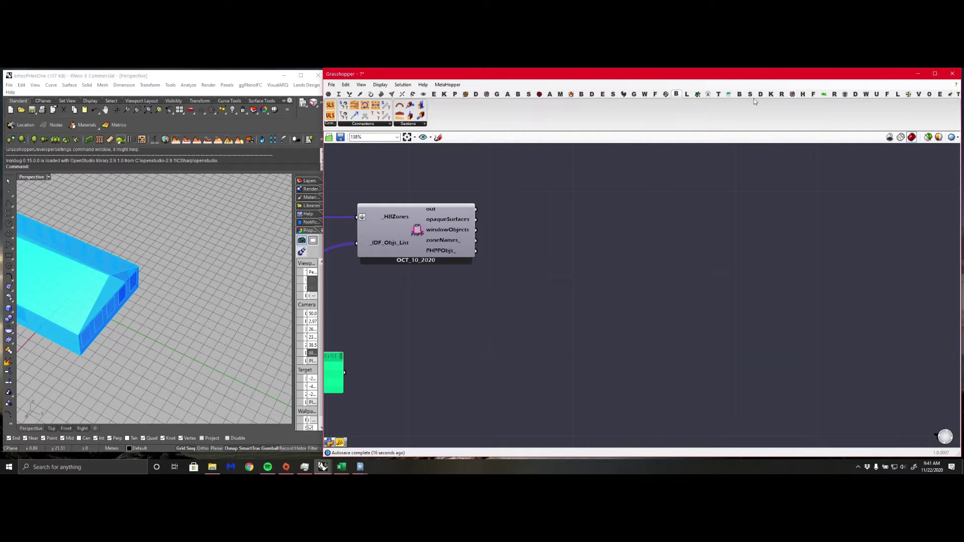
left_click(741, 94)
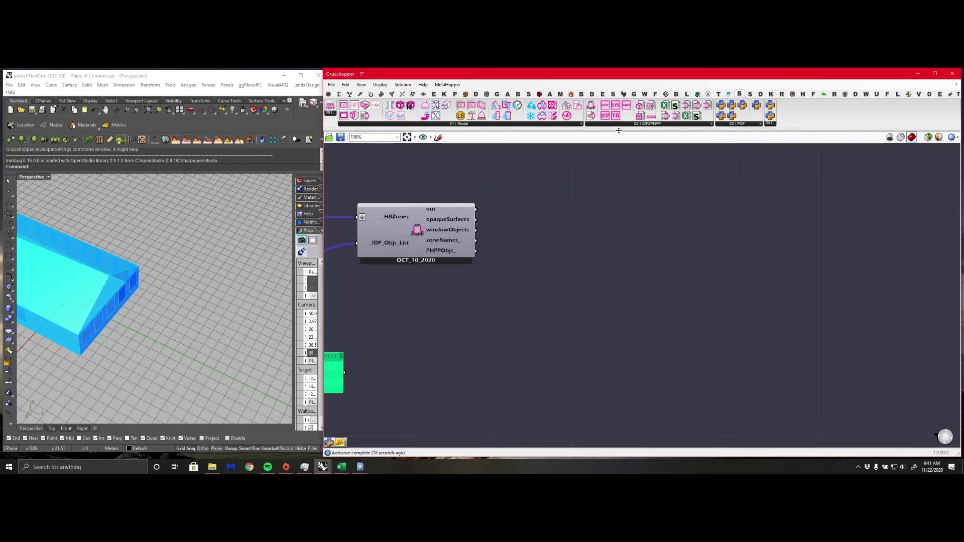
left_click(637, 107)
left_click(619, 228)
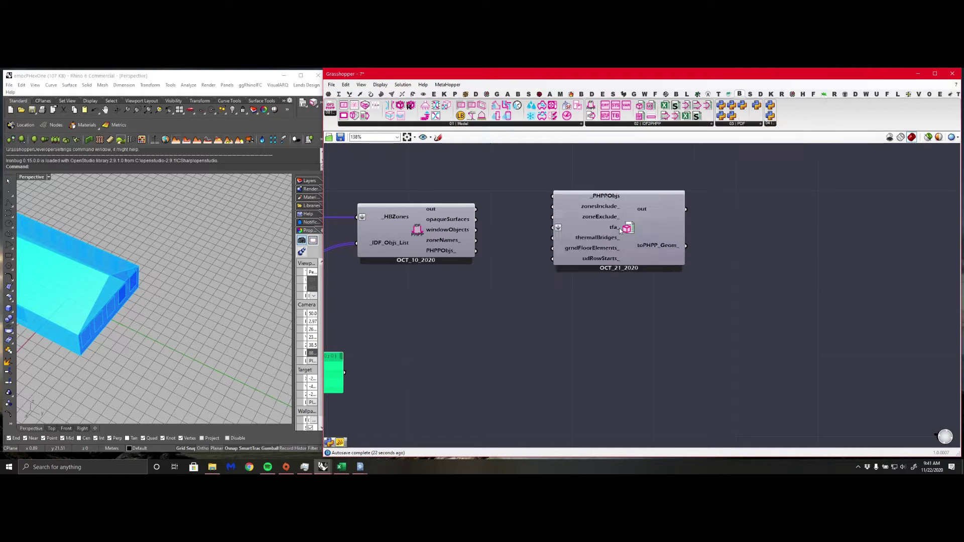
left_click_drag(618, 228, 621, 290)
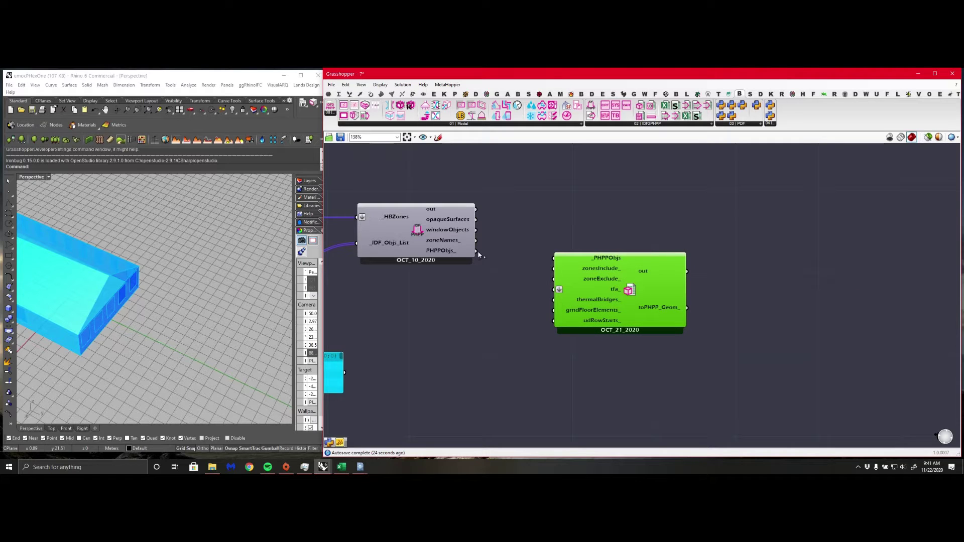
left_click_drag(477, 252, 552, 263)
left_click_drag(656, 271, 671, 264)
mouse_move(669, 253)
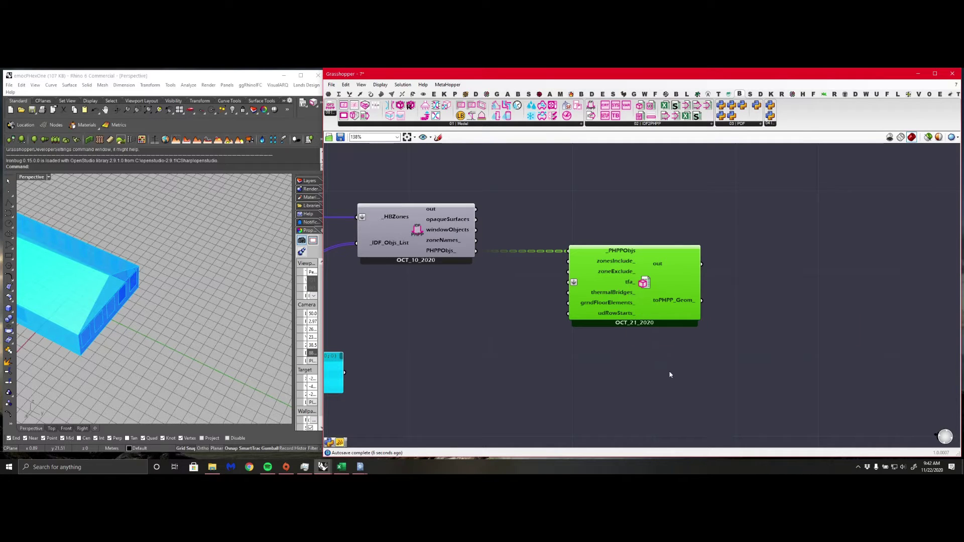
Add a Brep parameter beside the Floor geometry parameter and connect it to the Floor output
scroll(752, 329, "down", 2)
scroll(708, 307, "down", 3)
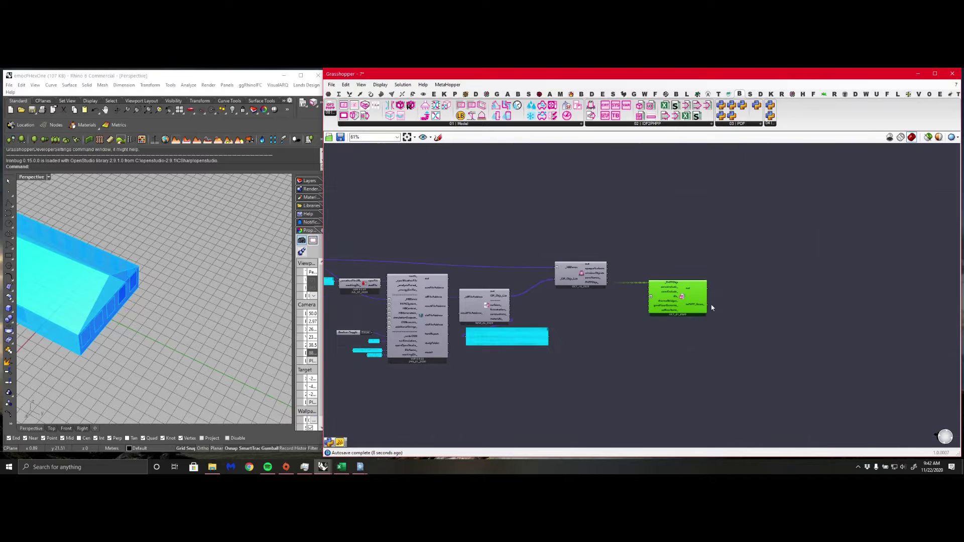
scroll(553, 391, "down", 3)
right_click_drag(553, 391, 875, 284)
scroll(415, 360, "up", 6)
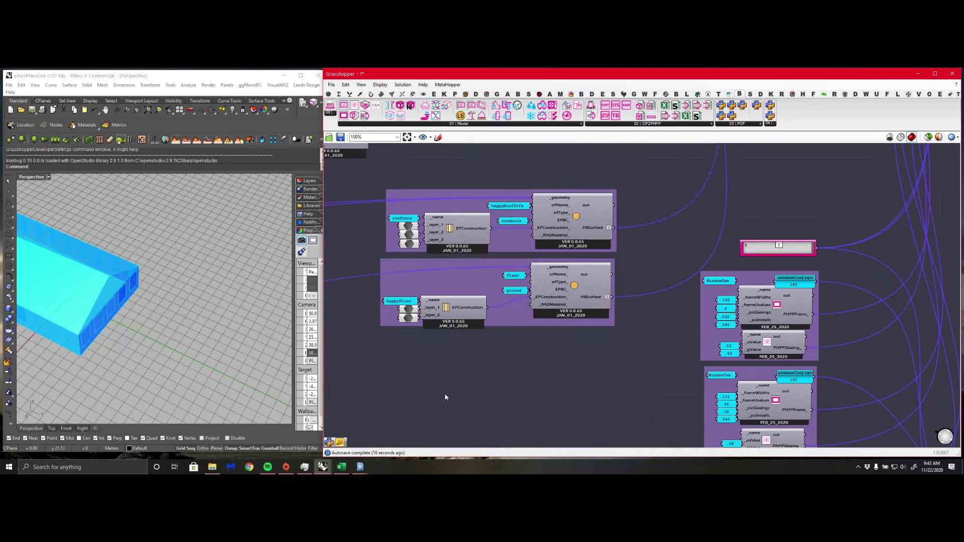
right_click_drag(446, 396, 627, 350)
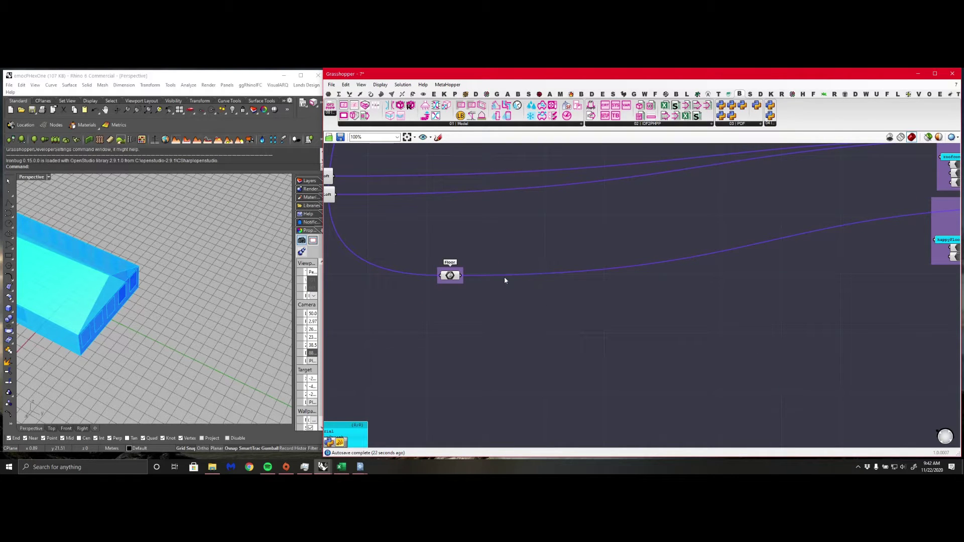
double_click(526, 314)
type("brep")
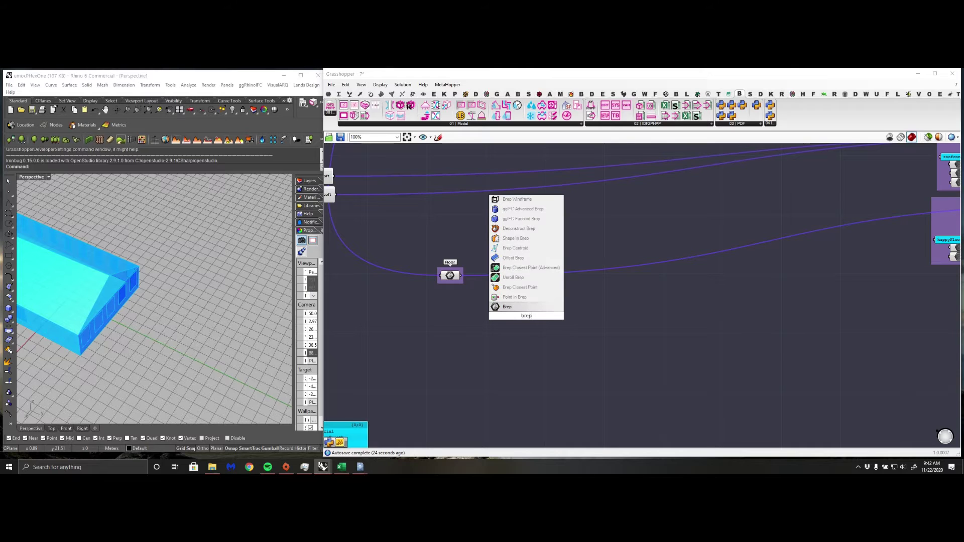
left_click(522, 308)
left_click_drag(461, 276, 521, 318)
Move the new Brep parameter across the canvas to the area below the PHPP object components
right_click_drag(790, 351, 648, 334)
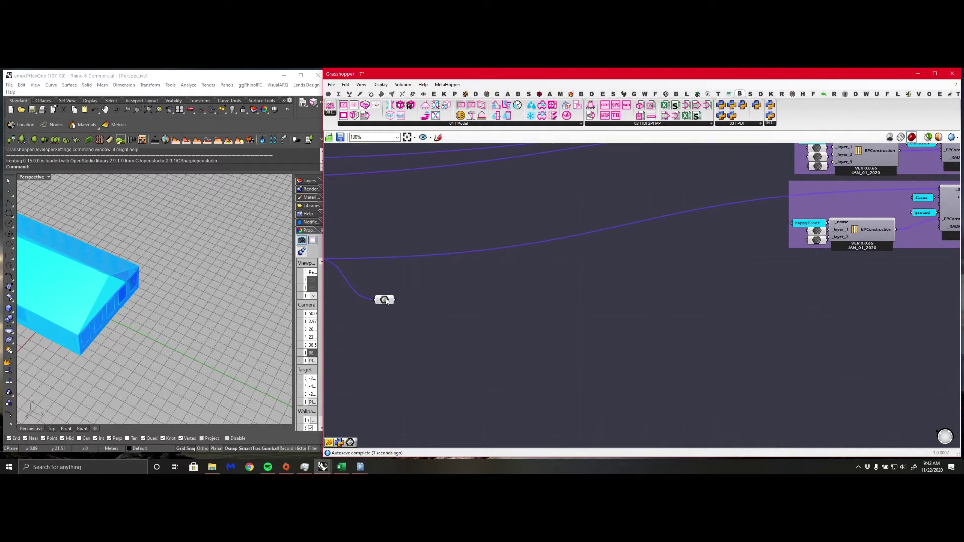
left_click_drag(385, 298, 890, 346)
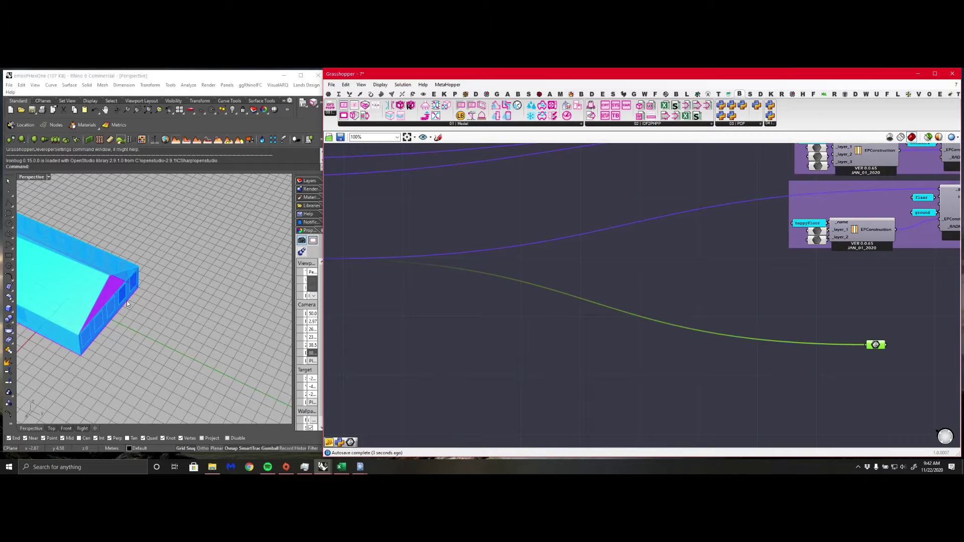
left_click(155, 315)
right_click_drag(155, 315, 515, 258)
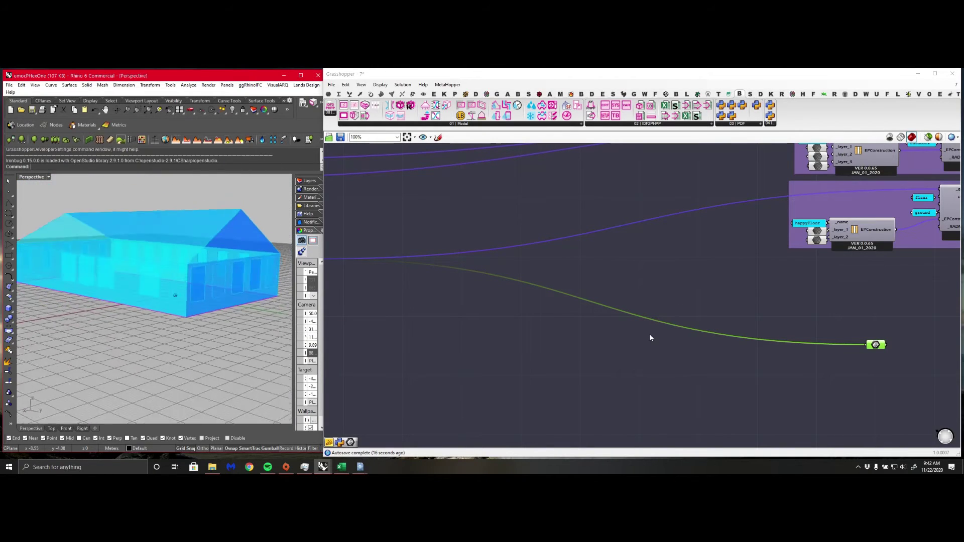
scroll(637, 297, "down", 3)
right_click_drag(769, 392, 481, 325)
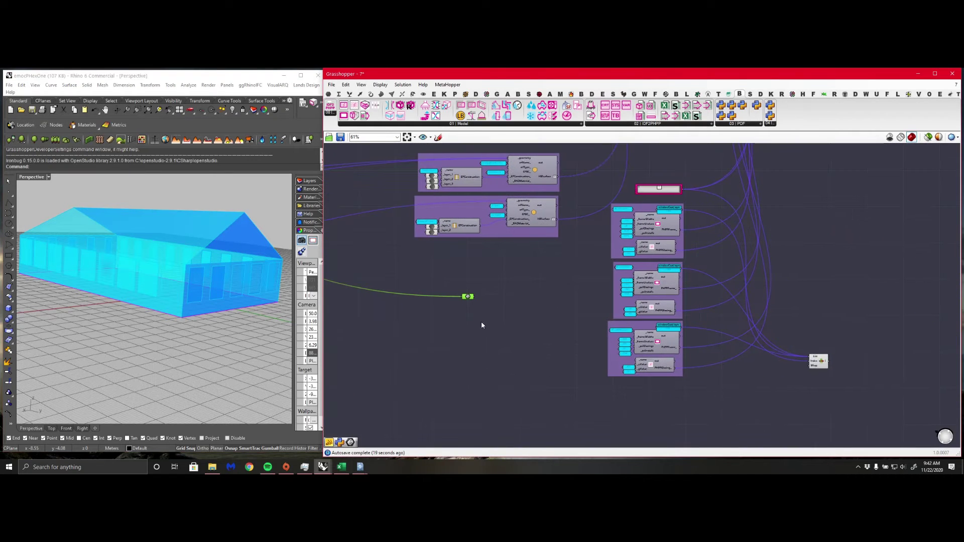
left_click(459, 298)
scroll(547, 362, "down", 5)
left_click_drag(470, 297, 741, 288)
scroll(856, 296, "up", 5)
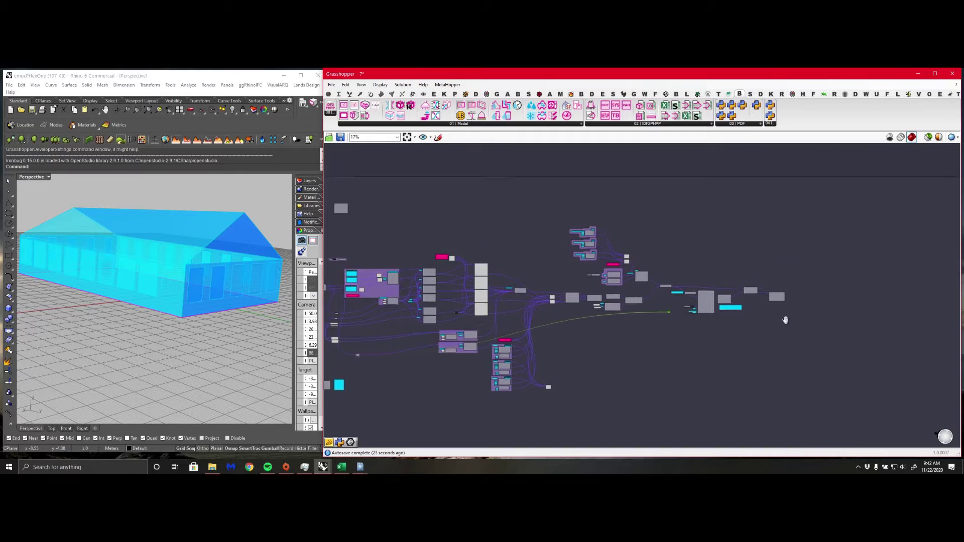
left_click_drag(396, 297, 674, 337)
scroll(910, 297, "up", 2)
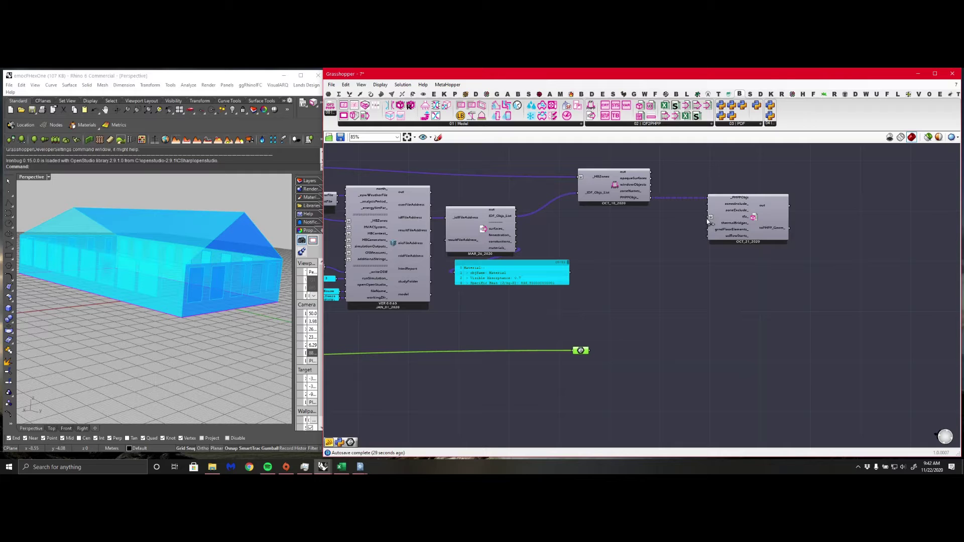
Connect the Brep parameter holding the floor surface to the tfa_ input of the PHPP geometry component
left_click_drag(709, 217, 591, 352)
scroll(755, 218, "up", 3)
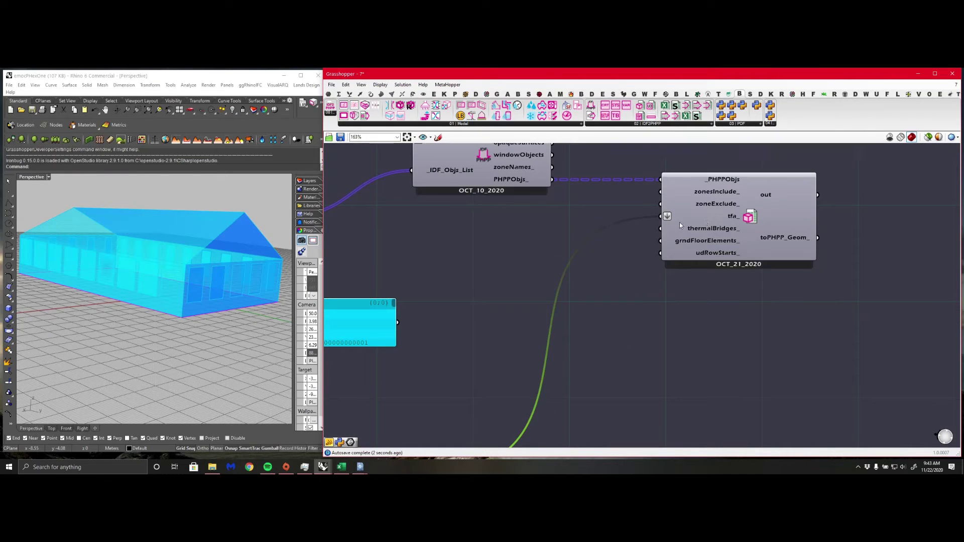
mouse_move(679, 222)
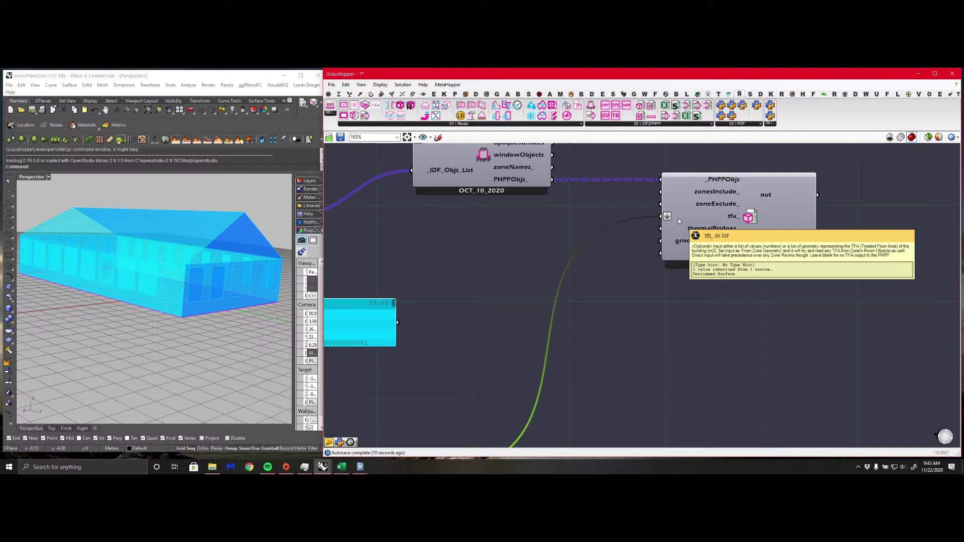
right_click_drag(78, 279, 207, 306)
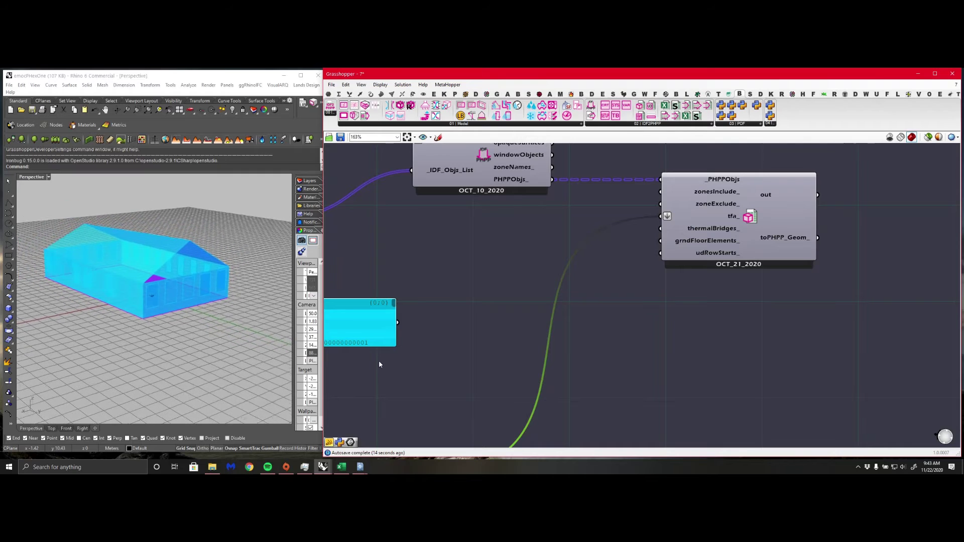
scroll(667, 296, "down", 3)
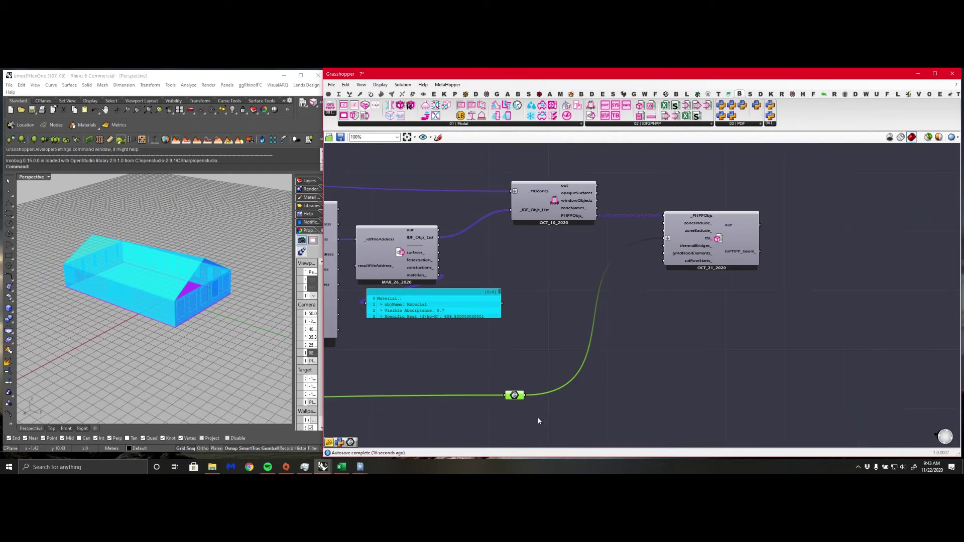
right_click(636, 404)
left_click(652, 349)
Add a BT_SetPHPPSetup component and position it below the PHPP geometry component
right_click_drag(711, 316, 641, 274)
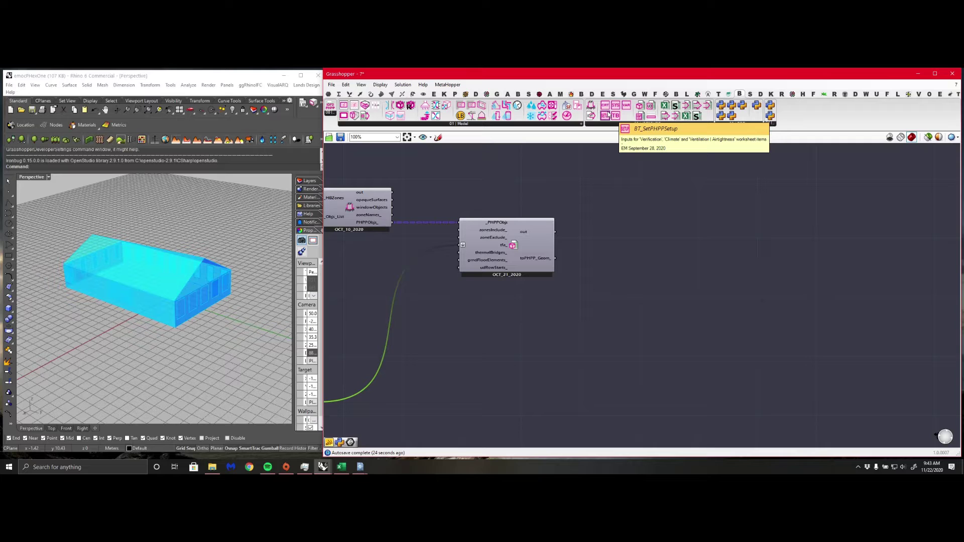
left_click_drag(607, 115, 540, 364)
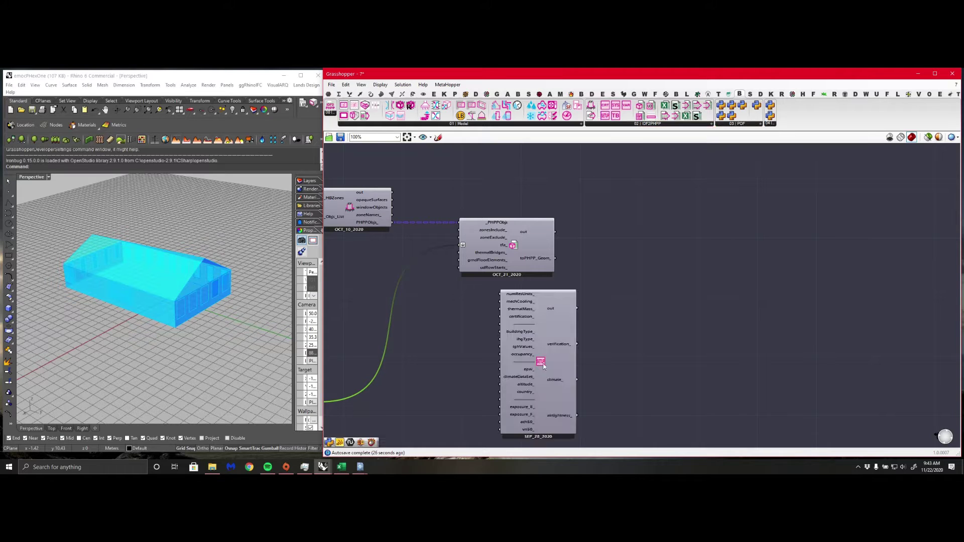
right_click_drag(698, 356, 704, 280)
left_click_drag(518, 274, 488, 299)
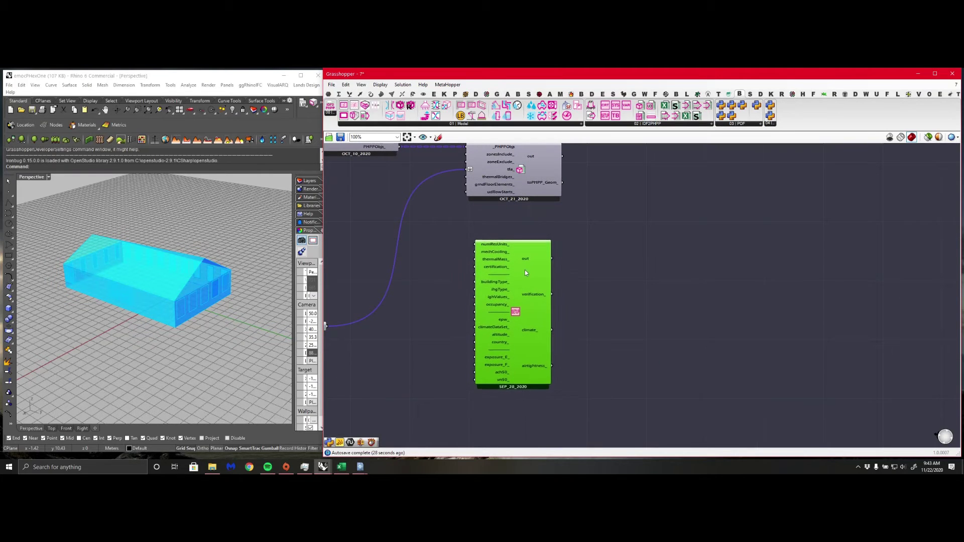
right_click_drag(717, 274, 640, 294)
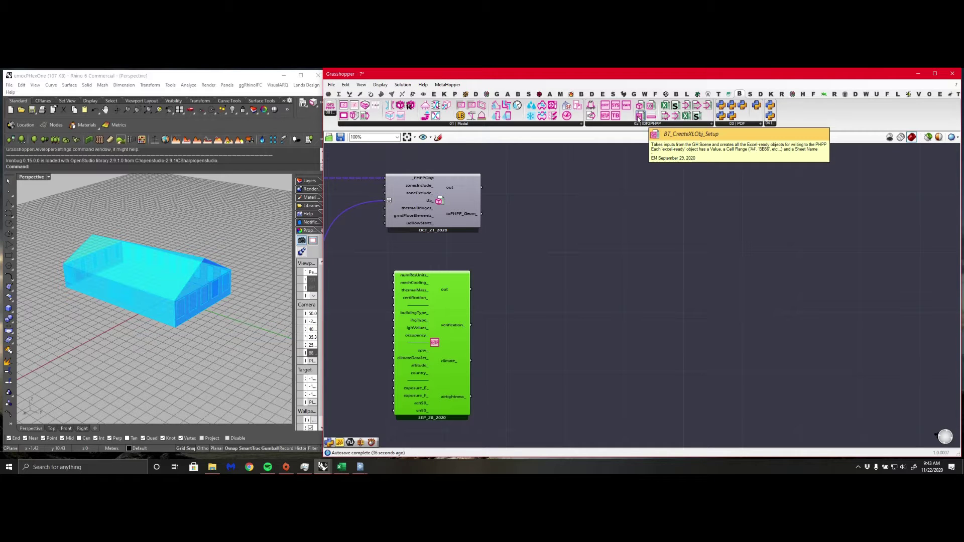
Add a BT_CreateXLObj_Setup component and connect the verification_, climate_ and airtightness_ outputs of BT_SetPHPPSetup to its matching inputs
left_click_drag(638, 118, 582, 354)
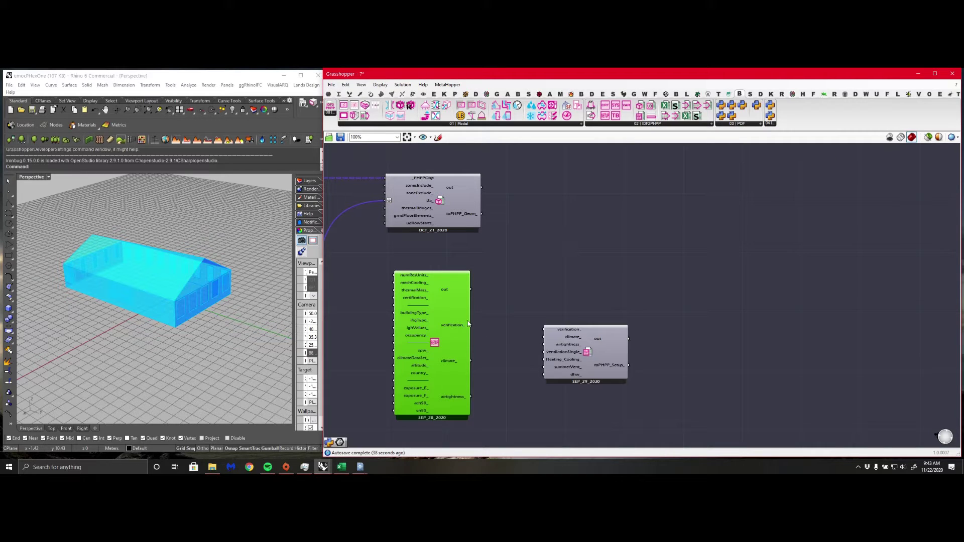
left_click_drag(468, 324, 544, 329)
left_click_drag(472, 362, 542, 337)
left_click_drag(472, 398, 604, 351)
right_click_drag(725, 329, 688, 339)
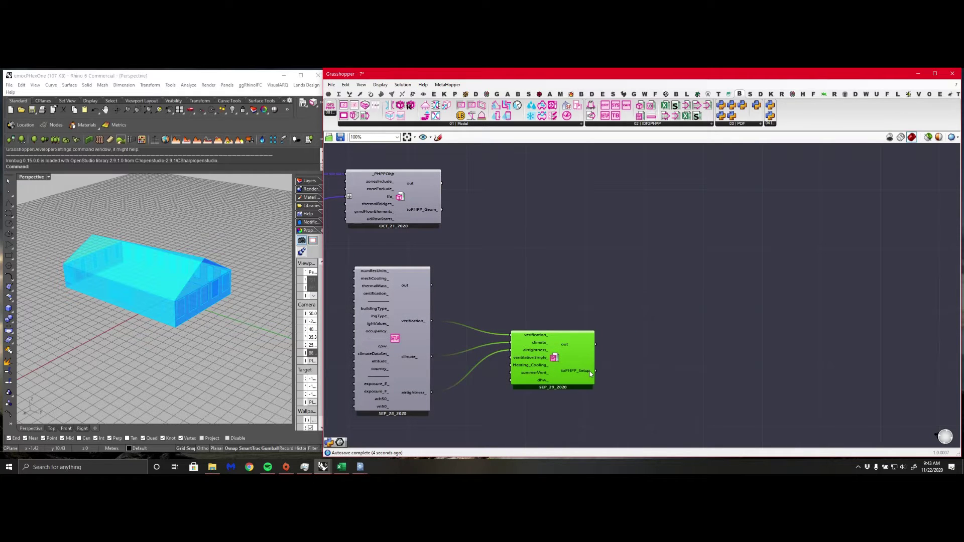
mouse_move(590, 373)
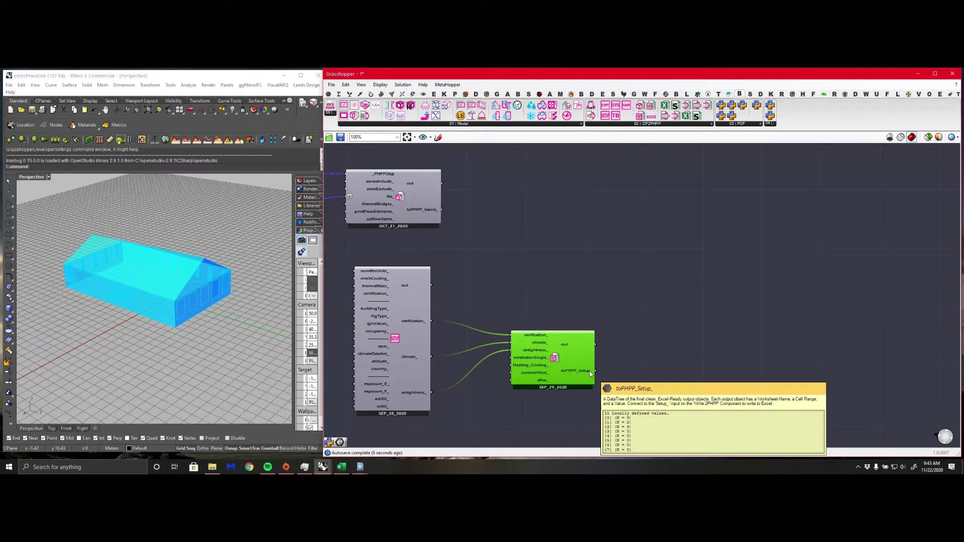
Add an Entwine component and connect the geometry component's toPHPP_Geom_ output to its Branch {0;0} input
double_click(668, 283)
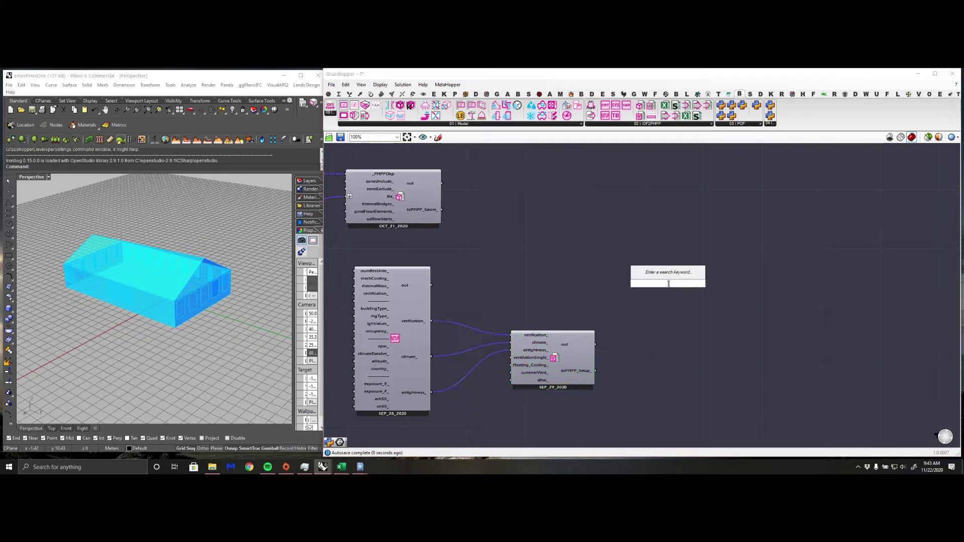
type("ent")
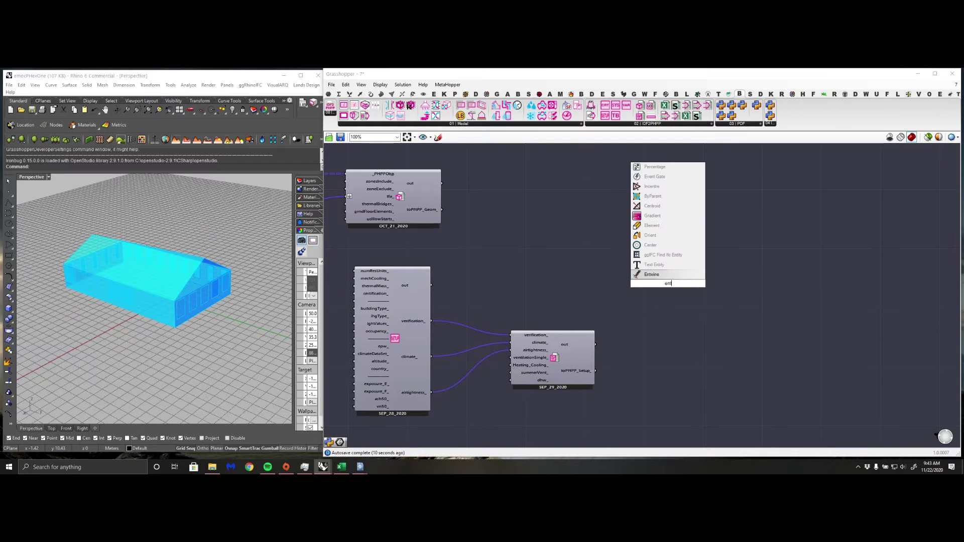
key("Return")
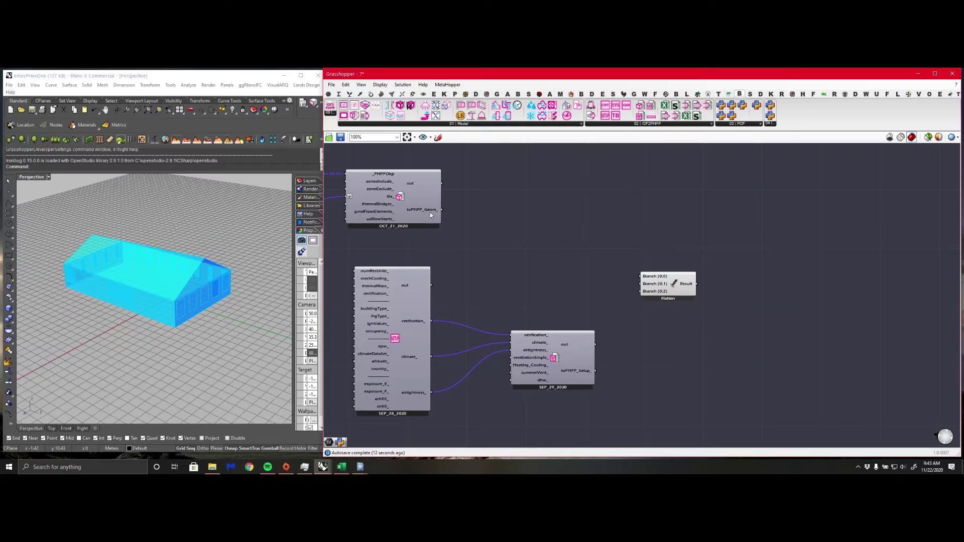
left_click_drag(446, 211, 641, 276)
left_click_drag(665, 281, 696, 291)
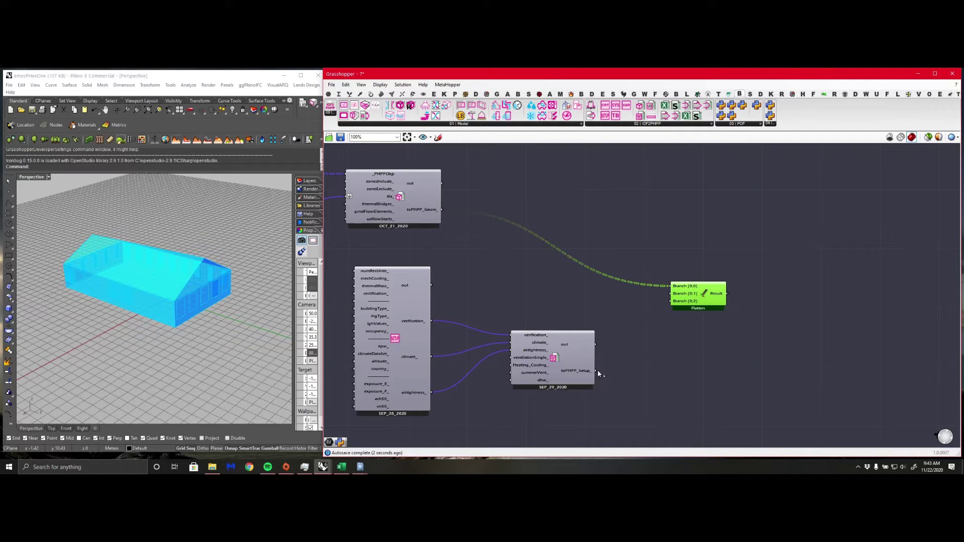
Connect the toPHPP_Setup_ output of the setup object component to the Entwine component's Branch {0;1} input
left_click_drag(595, 371, 671, 293)
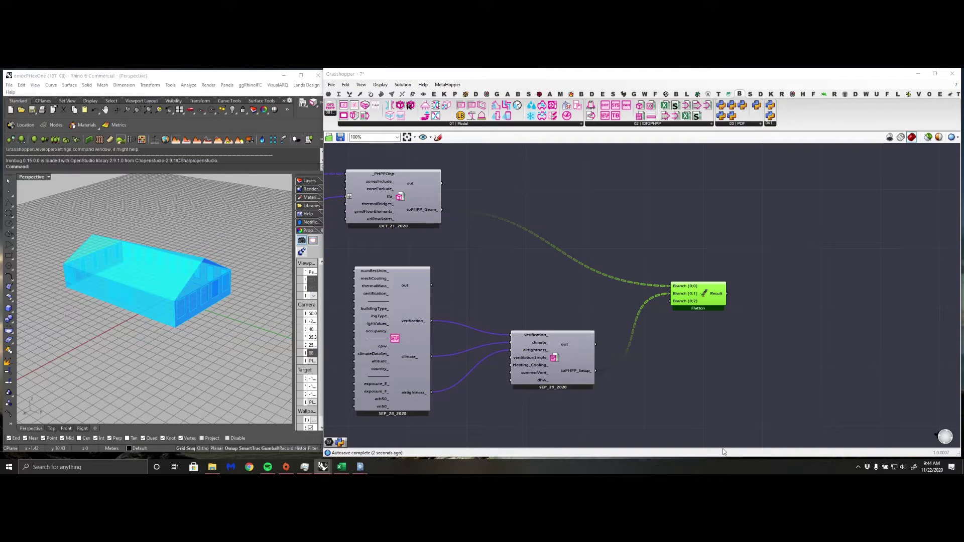
left_click(723, 368)
Place the OCT_24_2020 BT_XLOpenWorkbook component beside the Entwine component in place of the AUG_20_2020 BT_OpenXLWorkbook version
right_click_drag(884, 314, 718, 327)
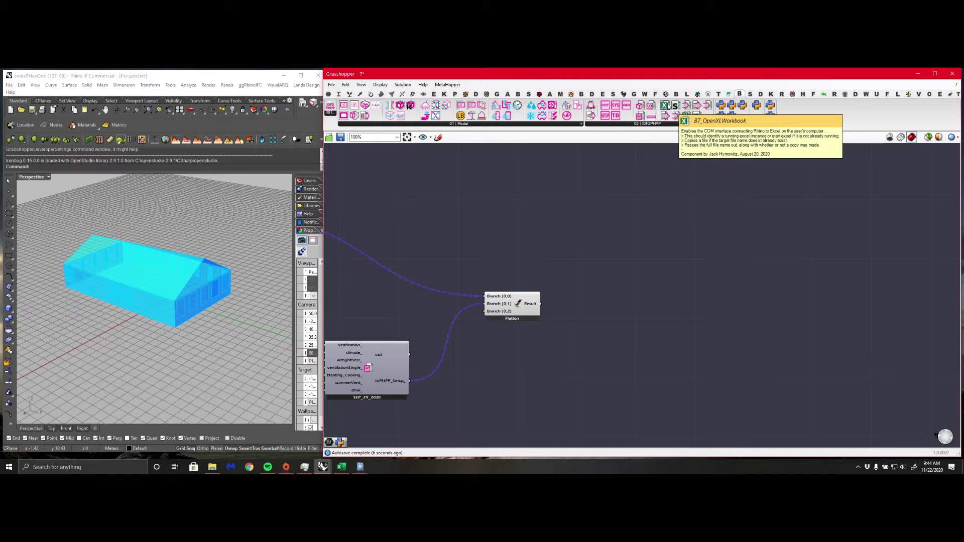
left_click_drag(670, 147, 669, 215)
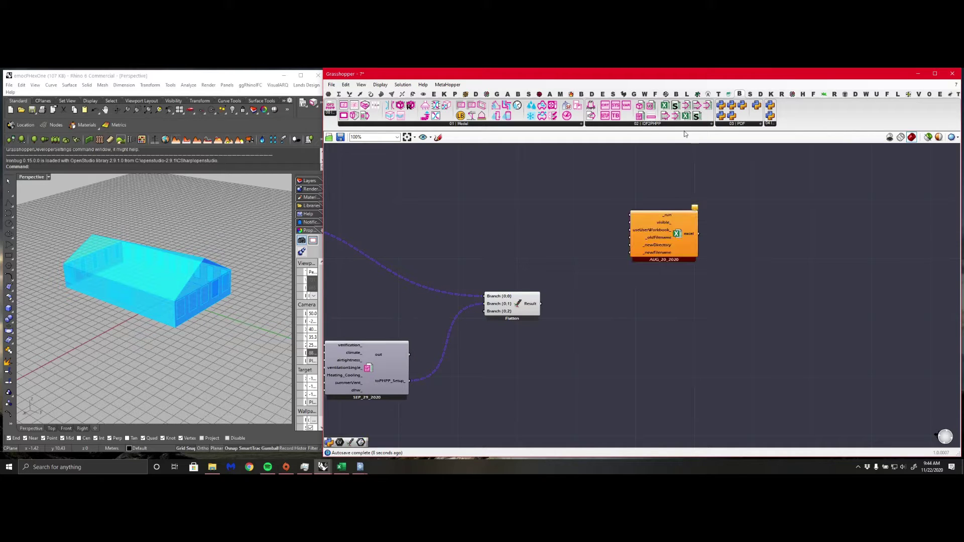
left_click_drag(686, 116, 657, 297)
left_click_drag(755, 248, 562, 203)
key("Delete")
left_click_drag(668, 280, 703, 272)
right_click_drag(809, 262, 769, 257)
scroll(712, 243, "up", 1)
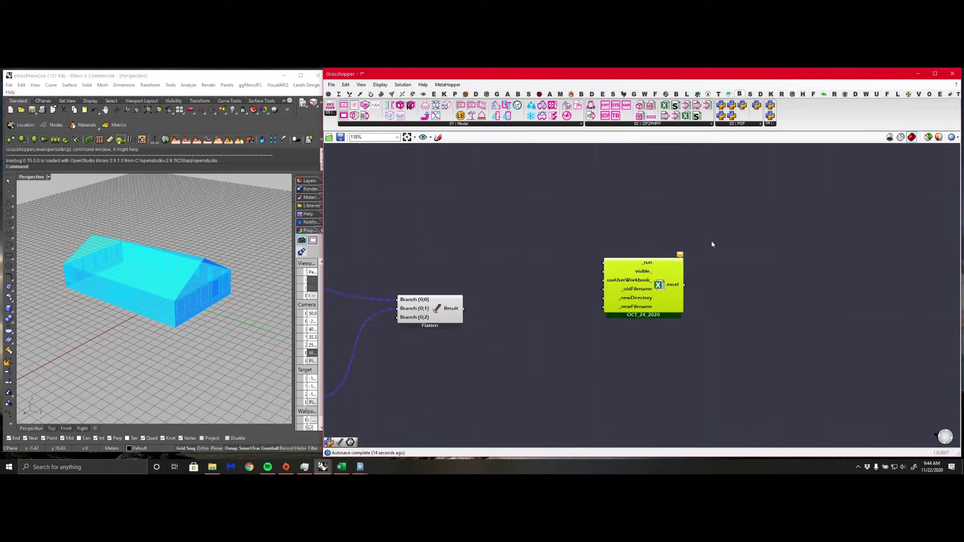
Add a File Path parameter, assign the existing PHPP workbook file to it and connect it to the _oldFilename input
mouse_move(613, 291)
scroll(589, 287, "up", 1)
left_click(567, 295)
double_click(566, 295)
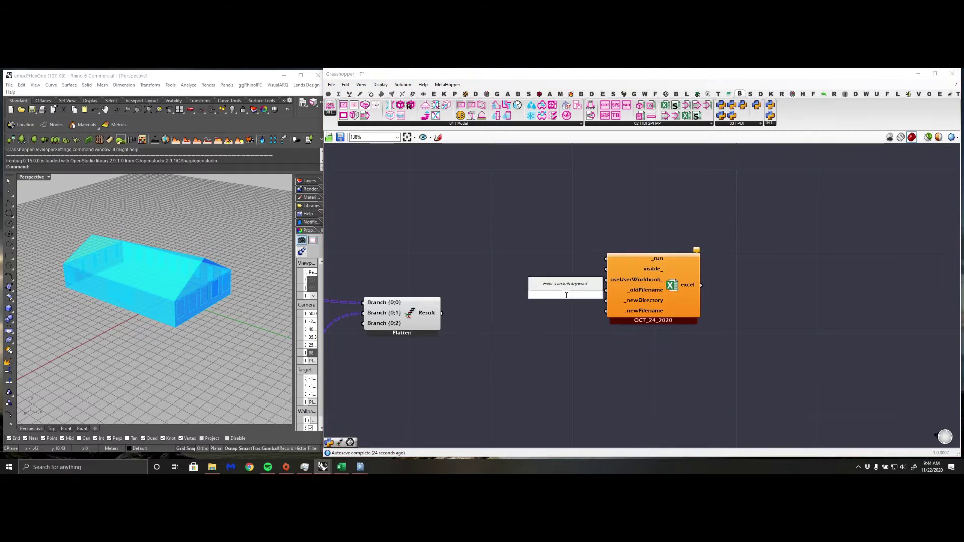
type("file path")
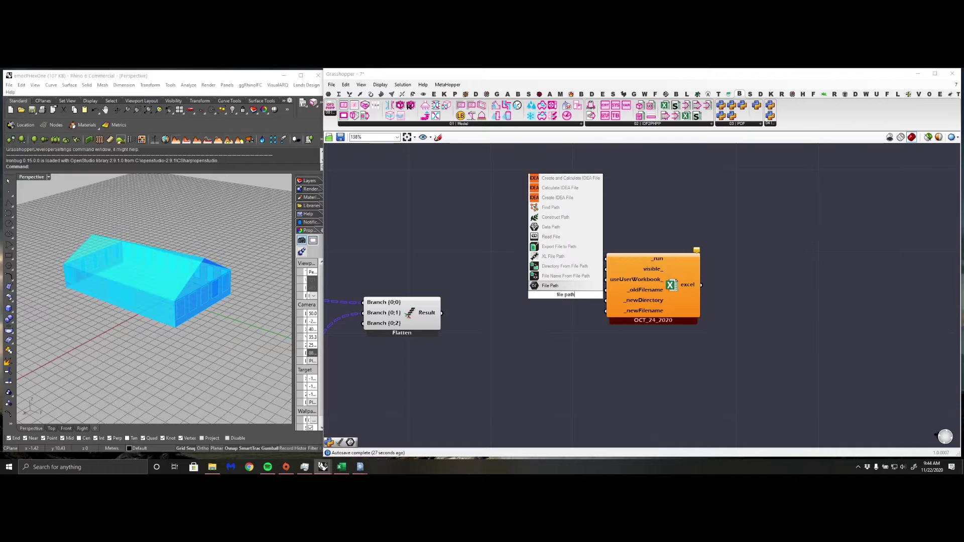
key("Return")
right_click(564, 295)
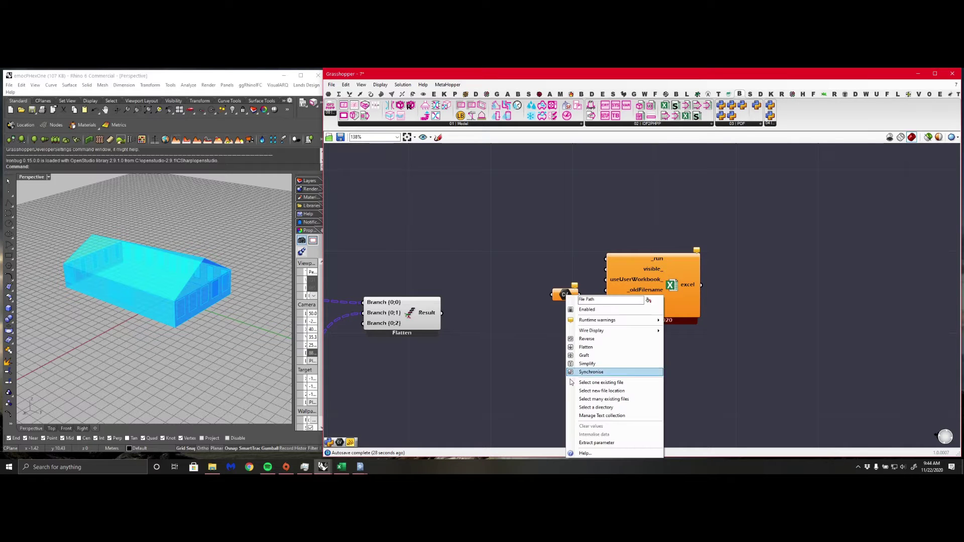
left_click(601, 383)
key("Escape")
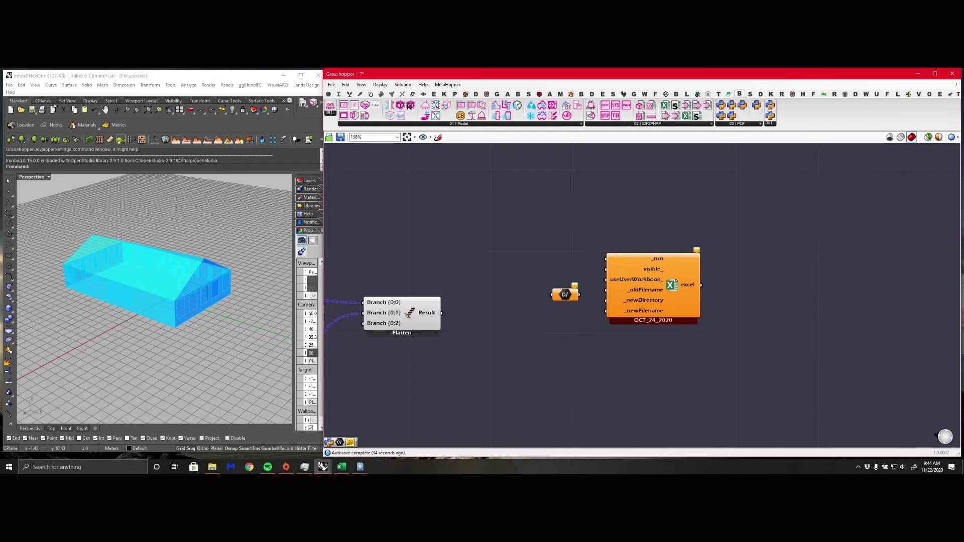
mouse_move(579, 294)
left_mouse_down()
mouse_move(605, 289)
mouse_move(579, 292)
left_mouse_up()
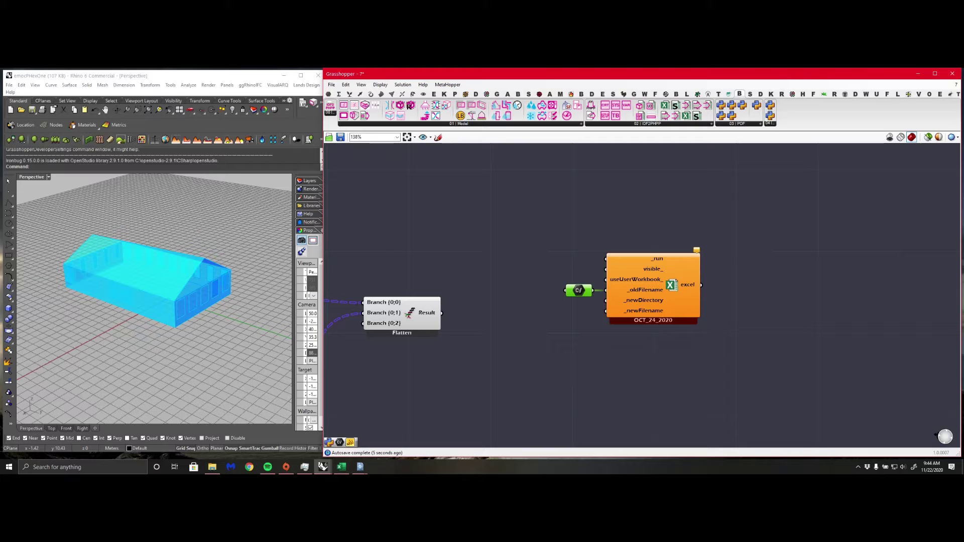
Copy the path of the Desktop\idf2ph\tut\videoclips folder and create a Grasshopper panel containing it
left_click(211, 467)
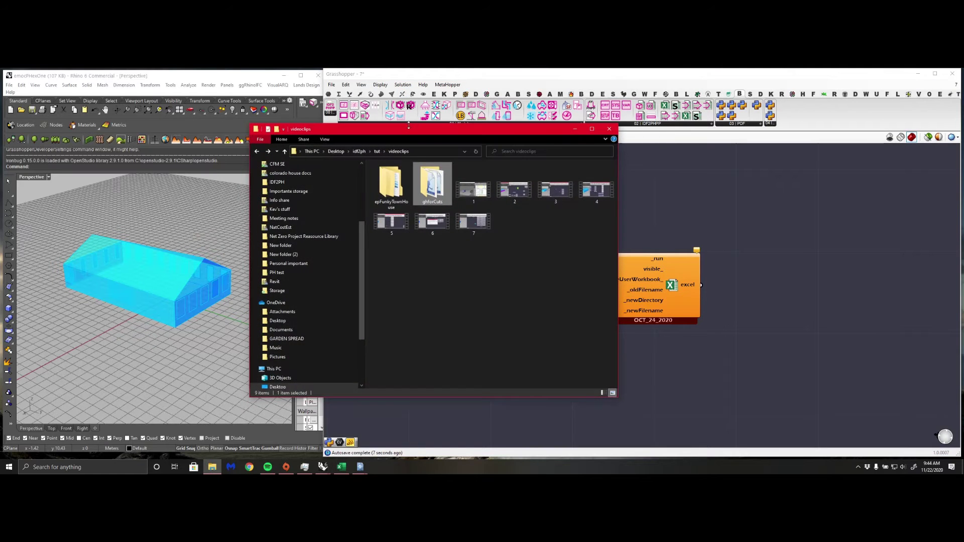
left_click_drag(409, 122, 423, 471)
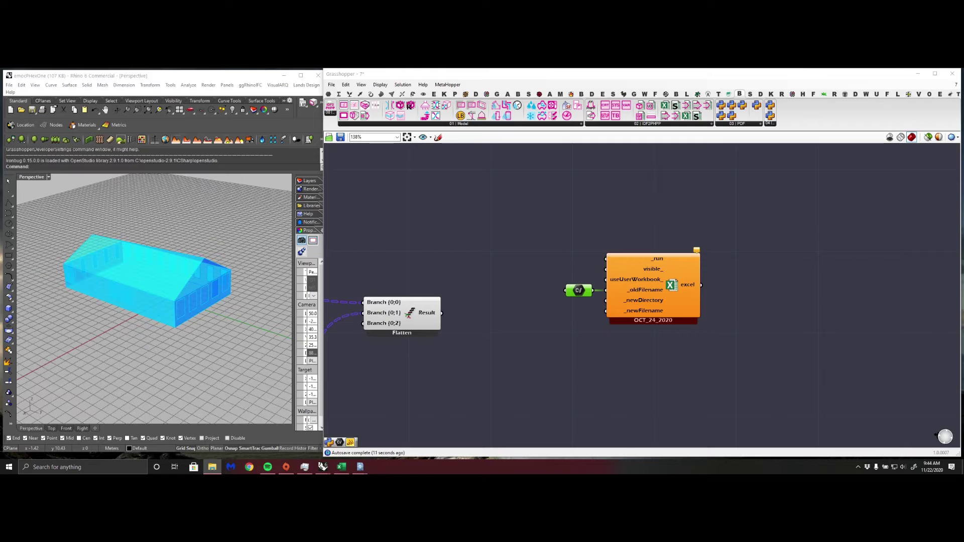
double_click(553, 348)
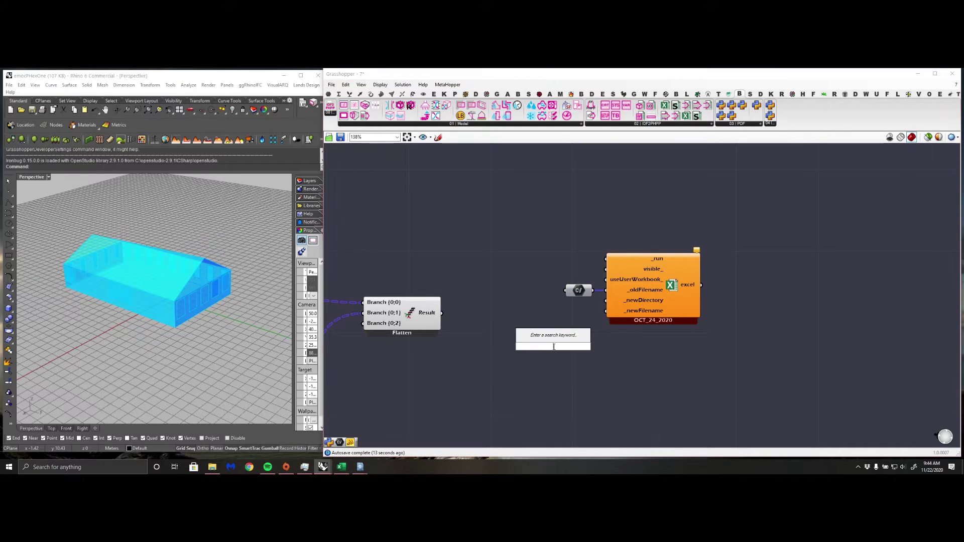
type("OR\\Desktop\\idf2ph\\tut\\videoclips")
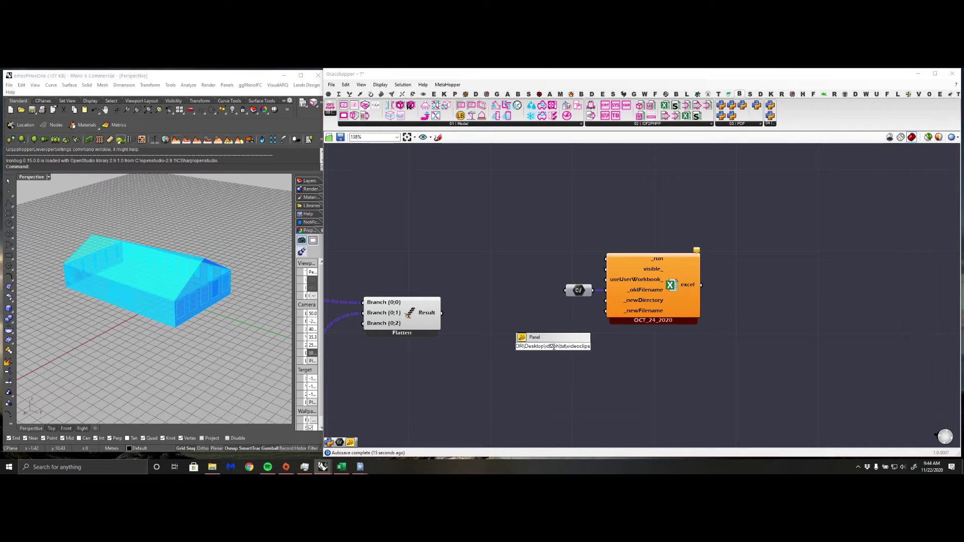
left_click(554, 347)
Connect the folder path panel to the _newDirectory input and tuck the shrunken panel directly below the File Path parameter
right_click(561, 343)
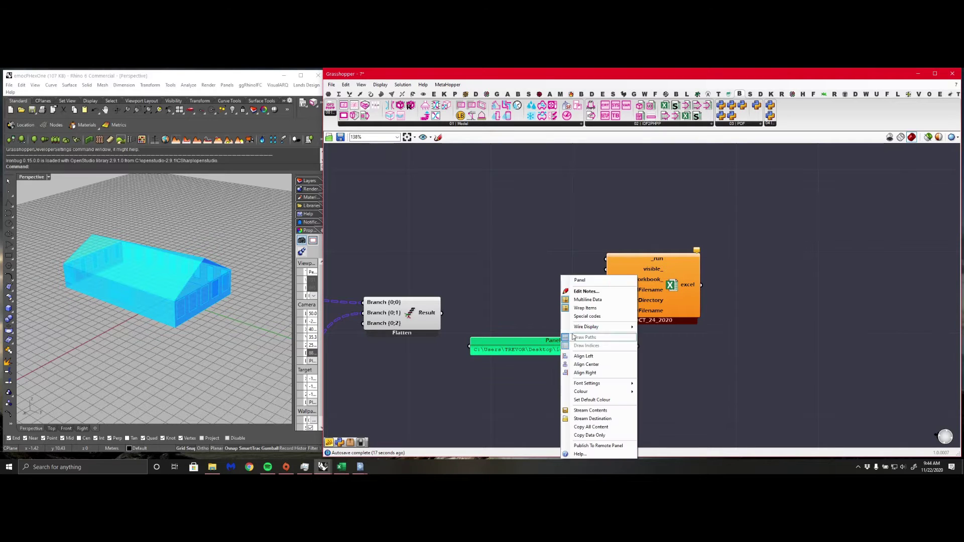
key("BackSpace")
key("Return")
left_click_drag(633, 347, 605, 301)
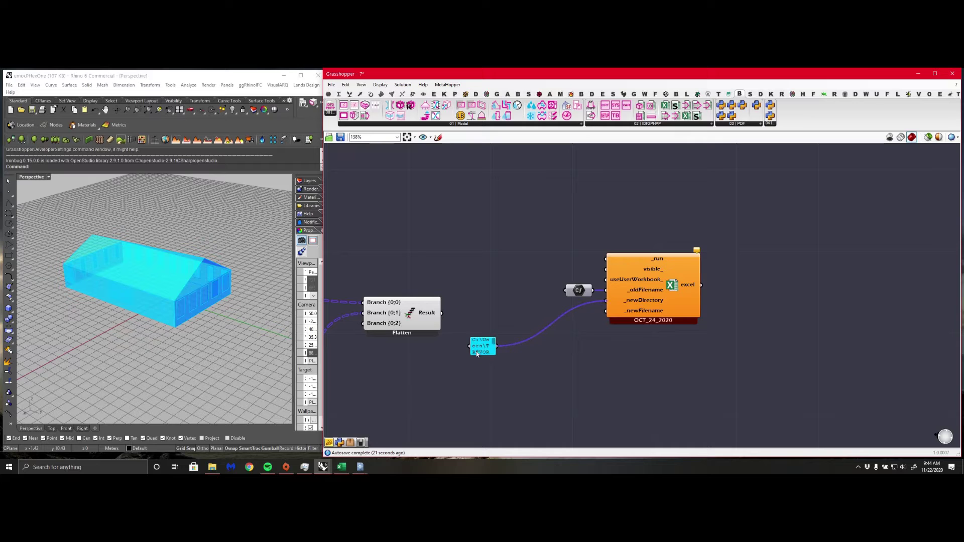
left_click(484, 344)
left_click_drag(483, 344, 580, 303)
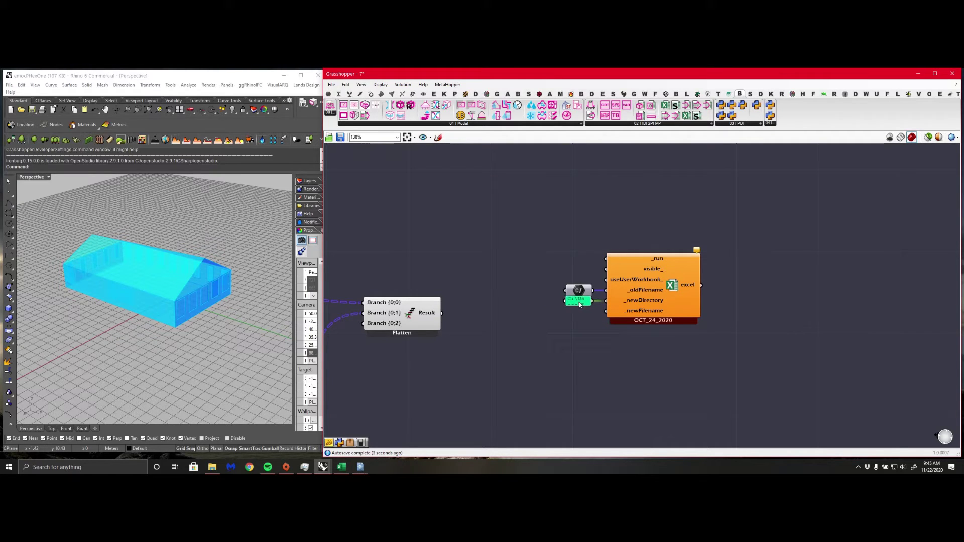
Add a panel with the text funkyTownHouseV1 and connect it to the _newFilename input, placed beside the workbook component
double_click(569, 337)
type("\"fu")
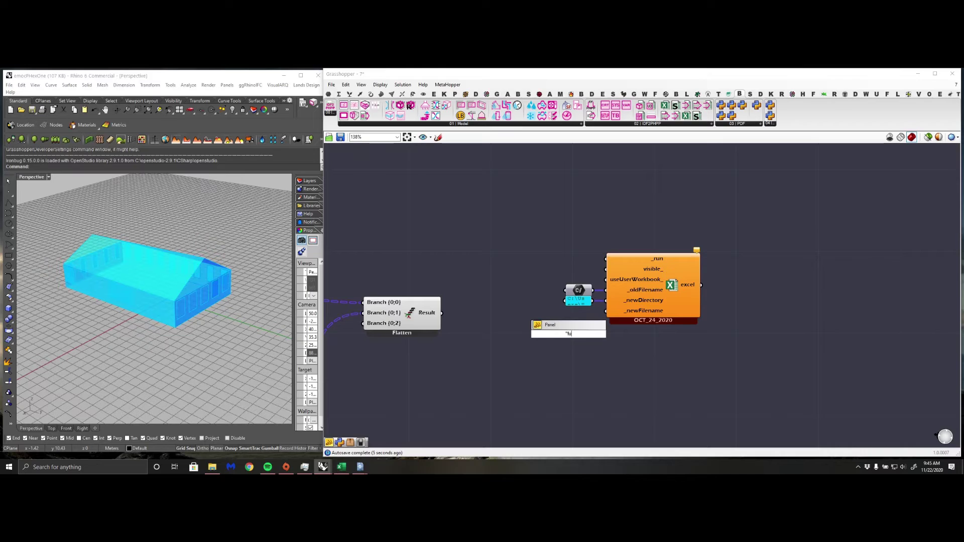
type("nkyTownHouseV1")
key("Return")
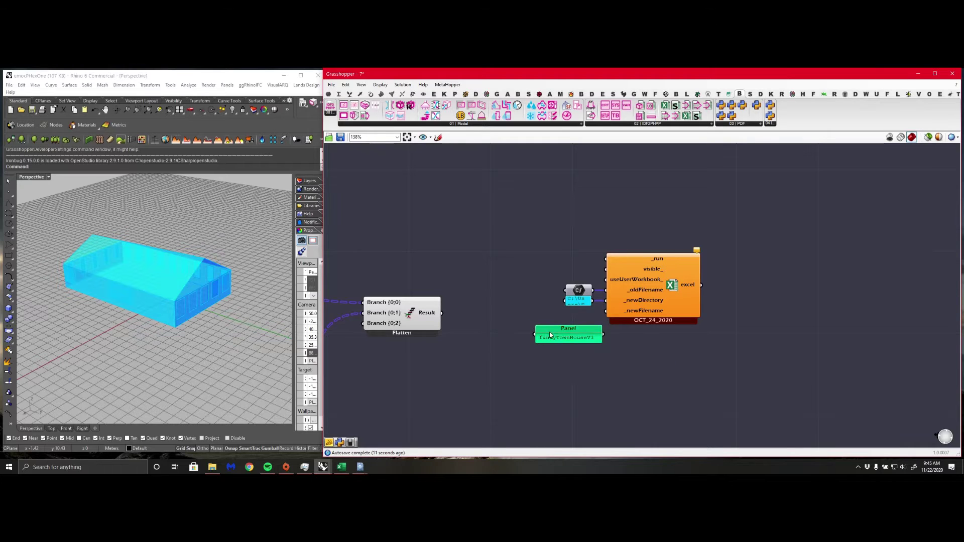
right_click(550, 336)
left_click(526, 288)
left_click_drag(580, 343, 603, 313)
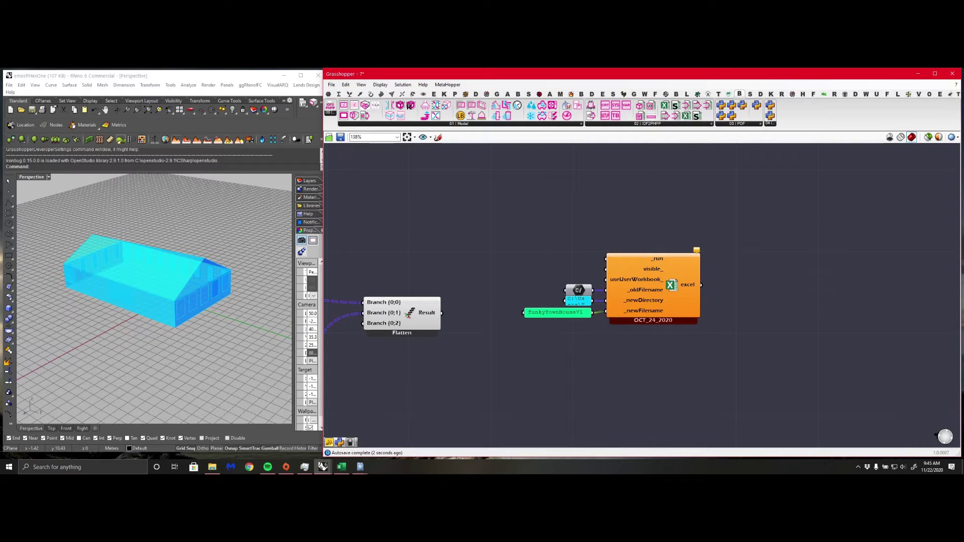
Add a Boolean Toggle, connect it to the _run input of the open-workbook component and set it to True
double_click(567, 184)
left_click(594, 169)
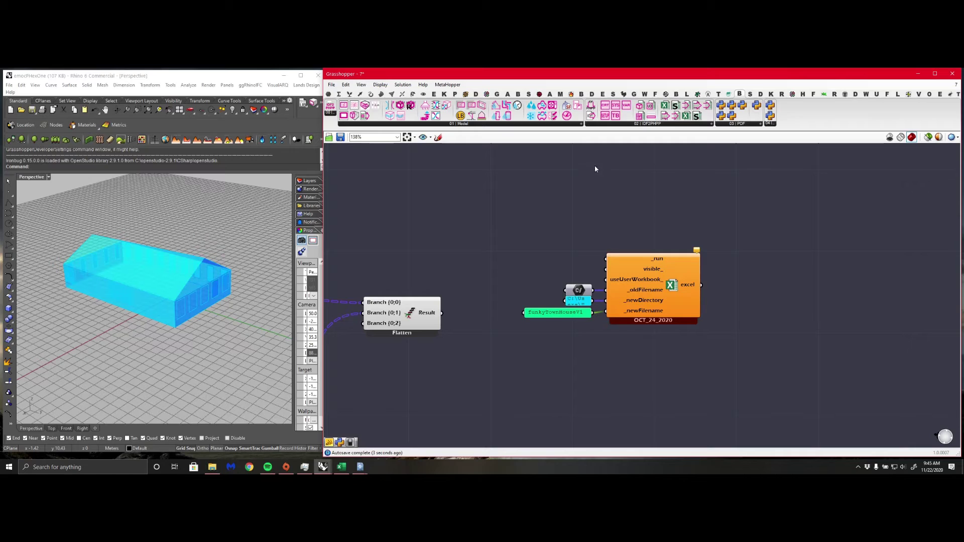
double_click(542, 230)
type("bool")
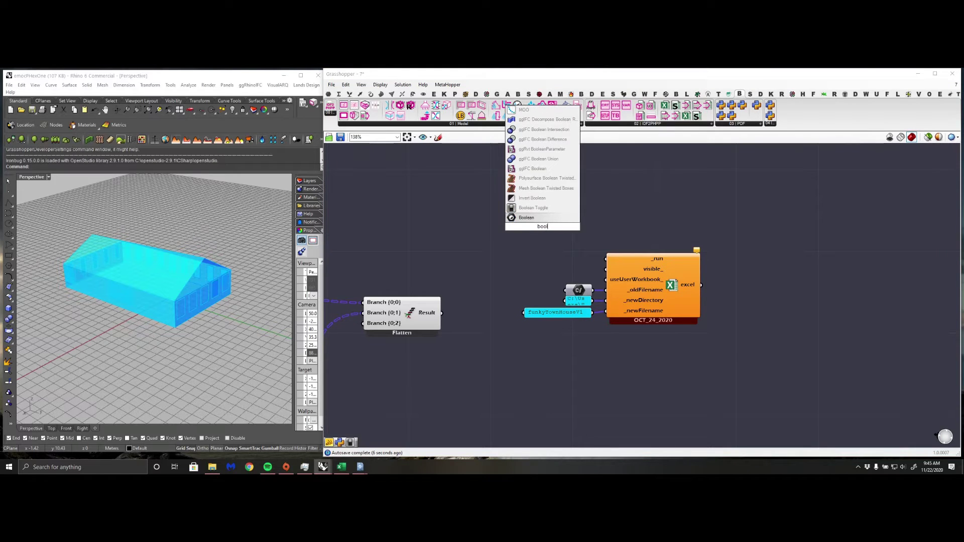
key("Up")
key("Return")
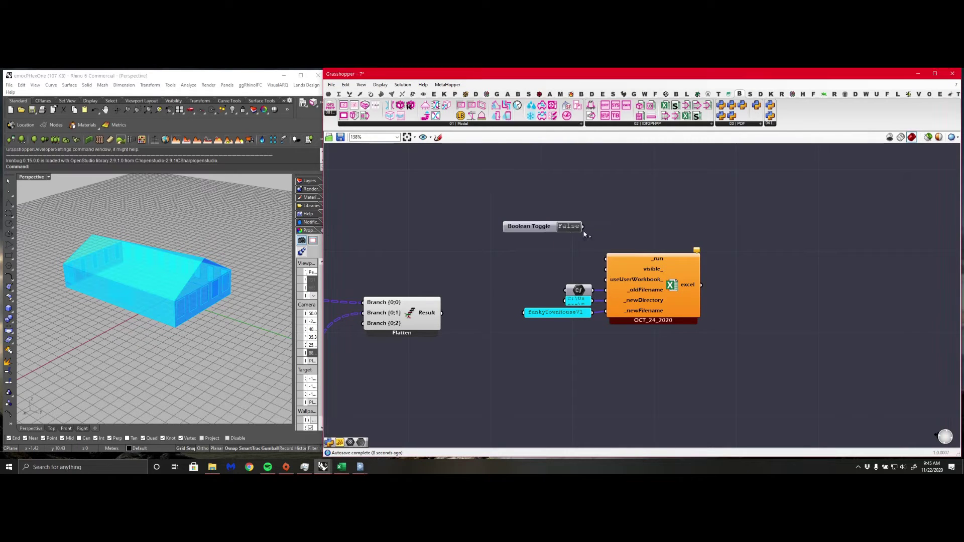
left_click_drag(583, 226, 606, 258)
Switch to Excel and close the funkyTownHousePHPP workbook, leaving funkyTownHouseV1 open
mouse_move(342, 470)
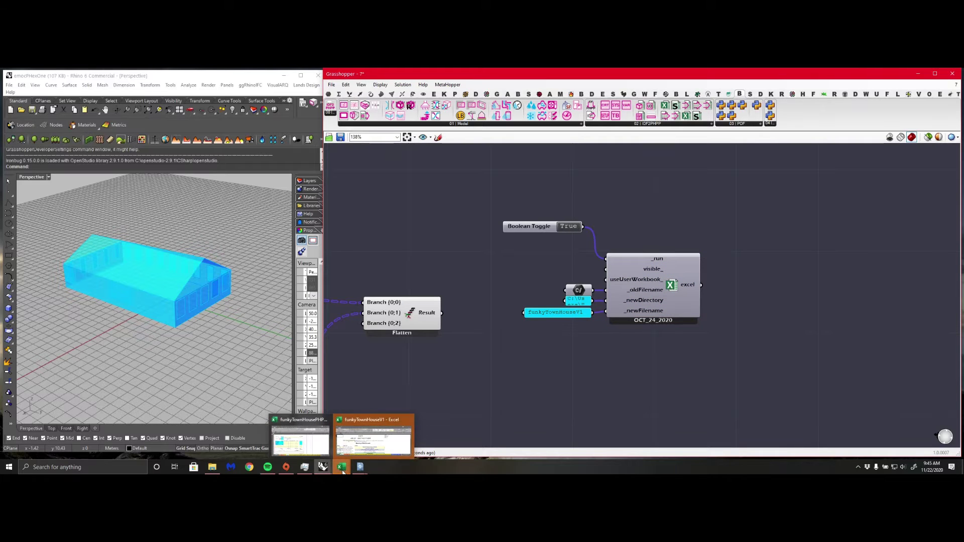
left_click(369, 421)
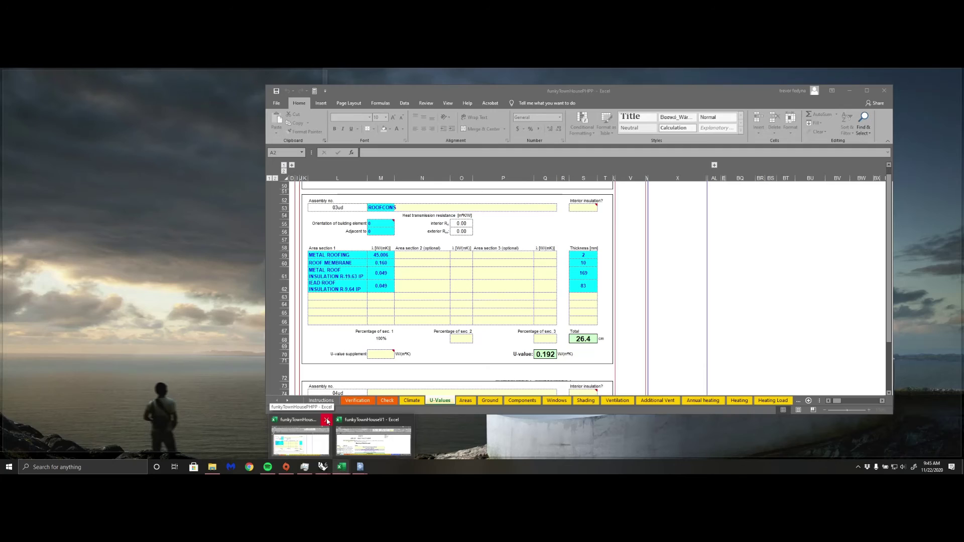
left_click(327, 419)
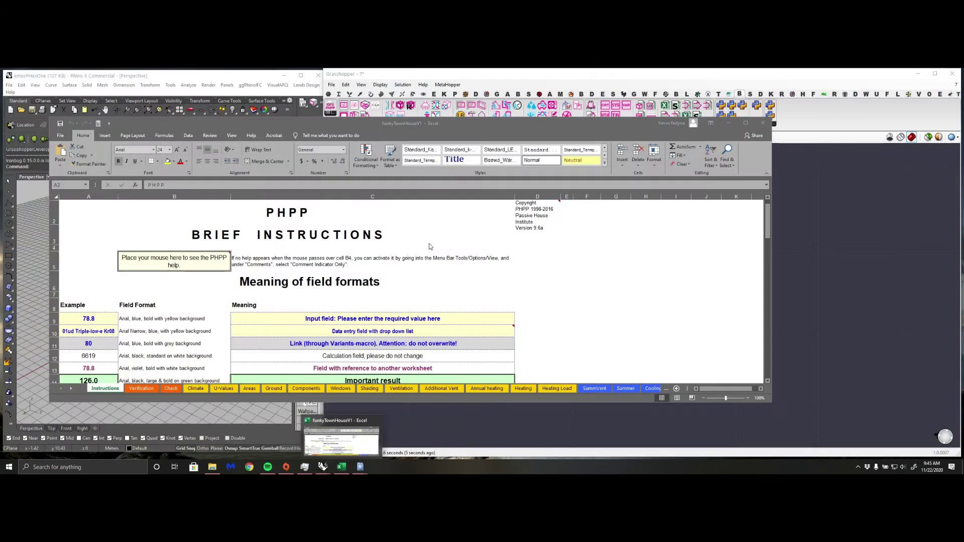
Review the Instructions and Verification sheets of the funkyTownHouseV1 workbook, and minimize it to return to Grasshopper
scroll(440, 253, "down", 3)
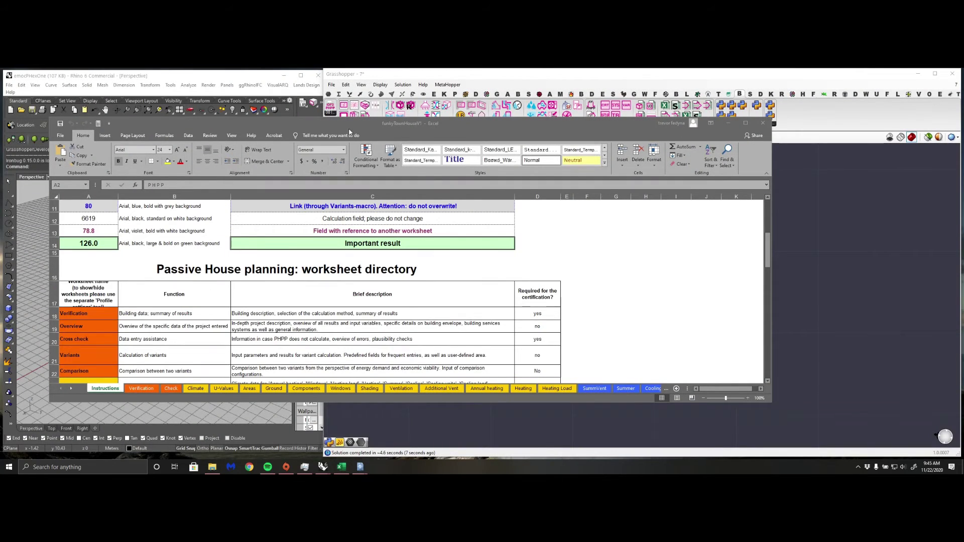
left_click_drag(350, 132, 453, 124)
scroll(253, 351, "down", 2)
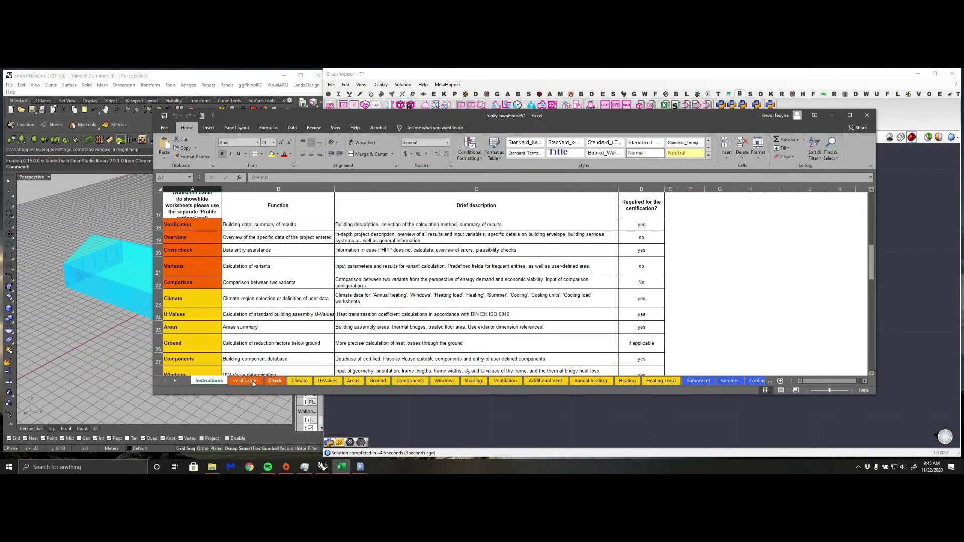
left_click(245, 381)
scroll(393, 271, "down", 8)
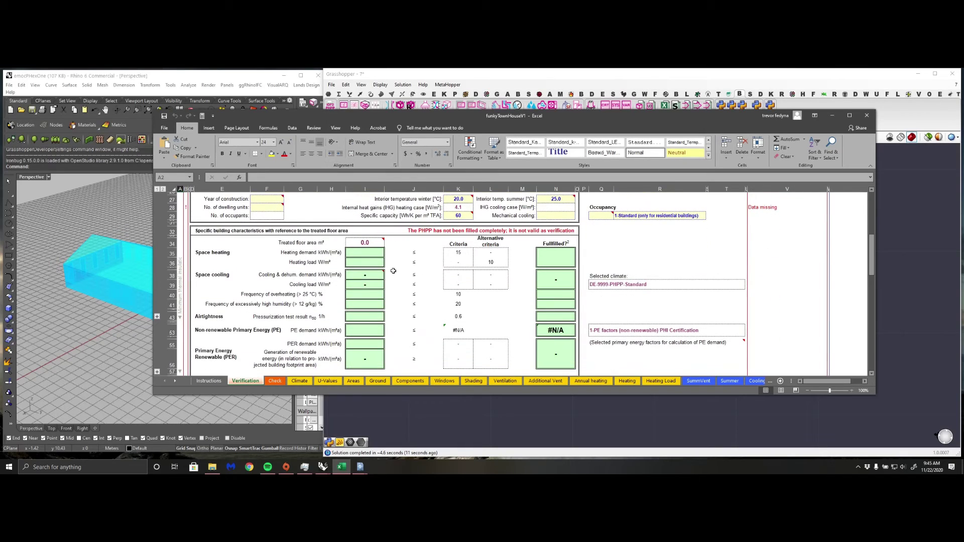
scroll(393, 271, "down", 6)
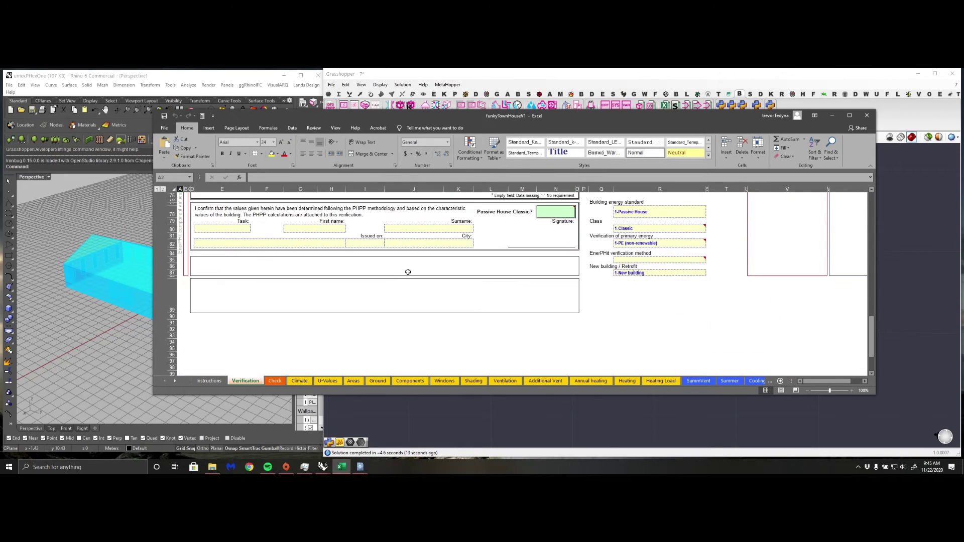
scroll(408, 272, "up", 6)
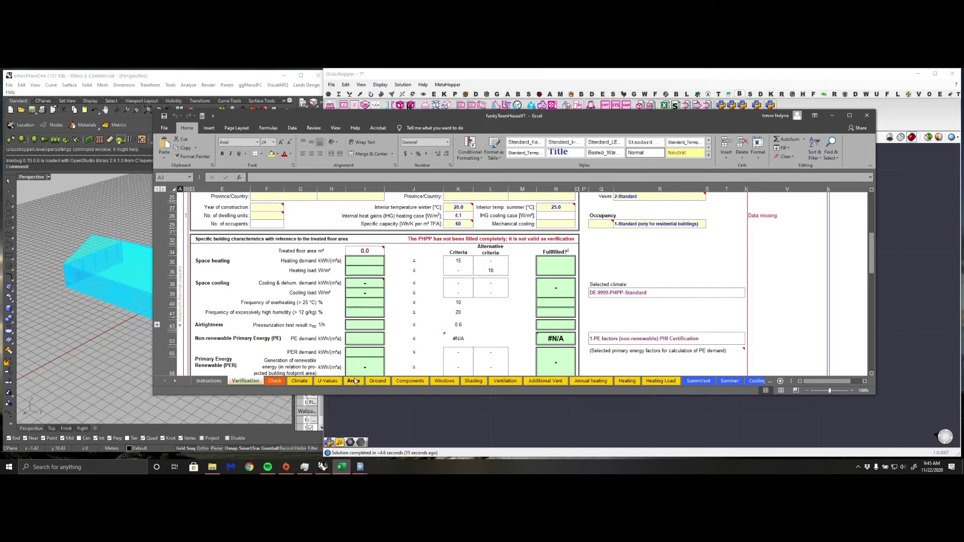
left_click(832, 116)
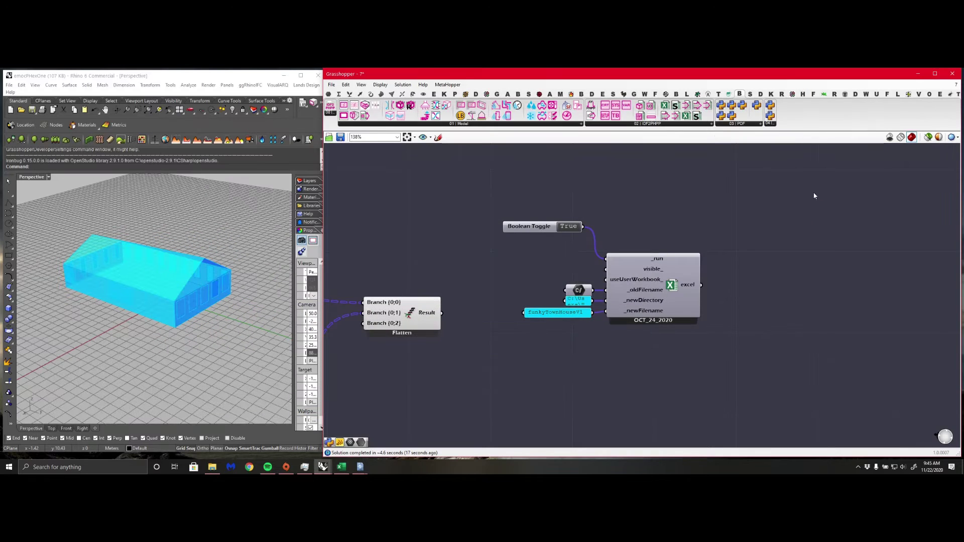
Add a BT_WriteXLWorkbook component to the canvas beyond the open-workbook component
right_click_drag(802, 316, 710, 296)
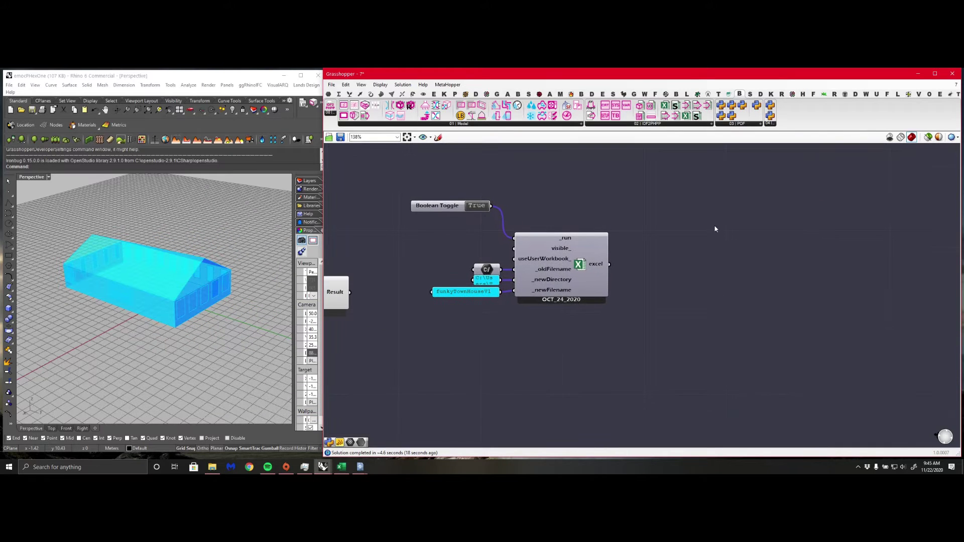
left_click(634, 125)
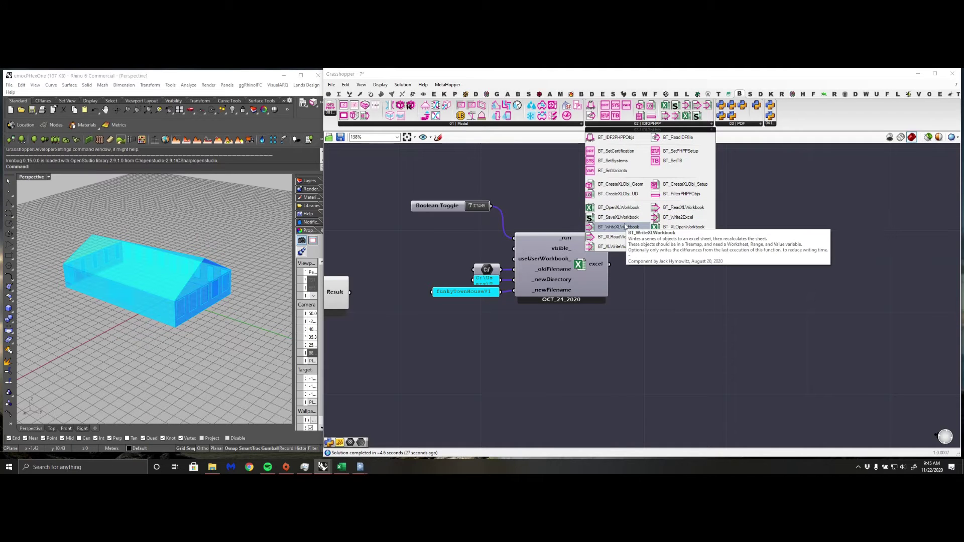
left_click(623, 228)
left_click(713, 289)
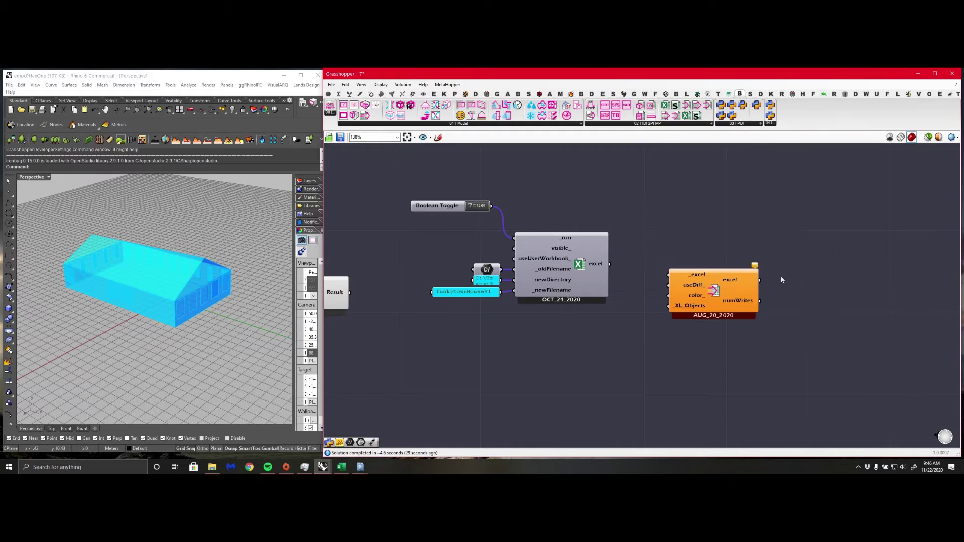
Connect the open-workbook component's excel output to the _excel input of BT_WriteXLWorkbook and reposition the write component slightly lower
right_click_drag(781, 278, 757, 267)
left_click_drag(565, 259, 622, 269)
left_click_drag(667, 301, 671, 331)
scroll(774, 315, "down", 2)
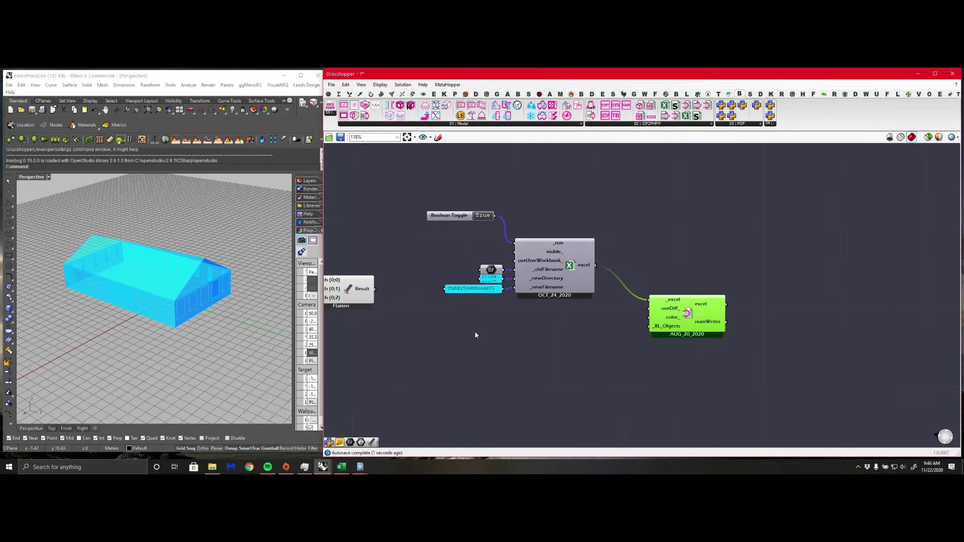
Connect the flattened merge Result to the _XL_Objects input of BT_WriteXLWorkbook and check the Verification sheet in Excel
left_click_drag(377, 290, 646, 336)
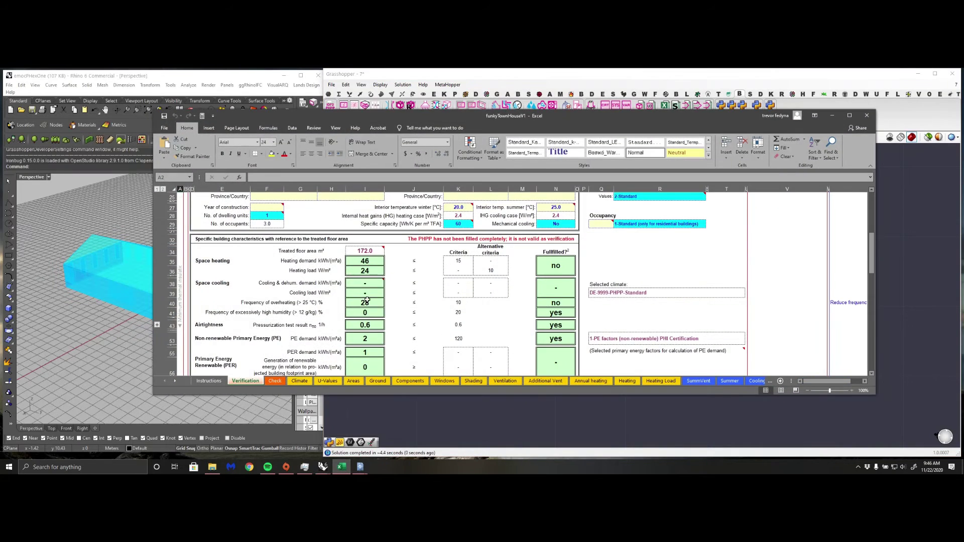
scroll(424, 267, "down", 1)
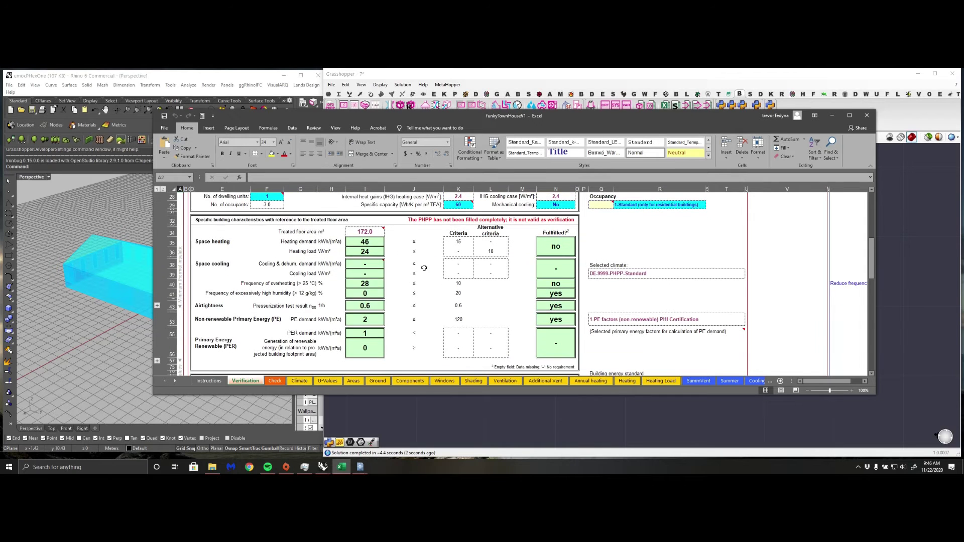
Review the floor, wall and roof assemblies on the U-Values sheet, and minimize the workbook to return to Grasshopper
left_click(327, 381)
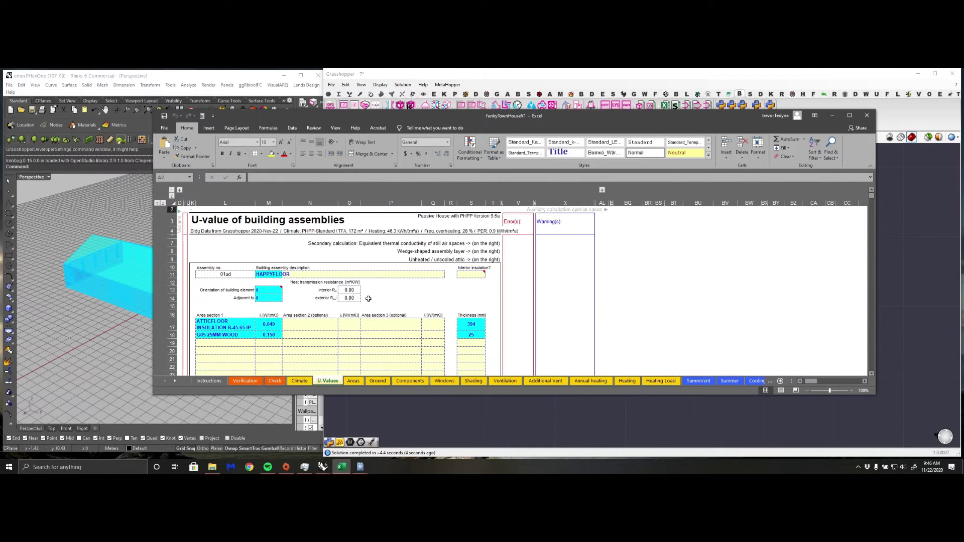
scroll(354, 264, "down", 5)
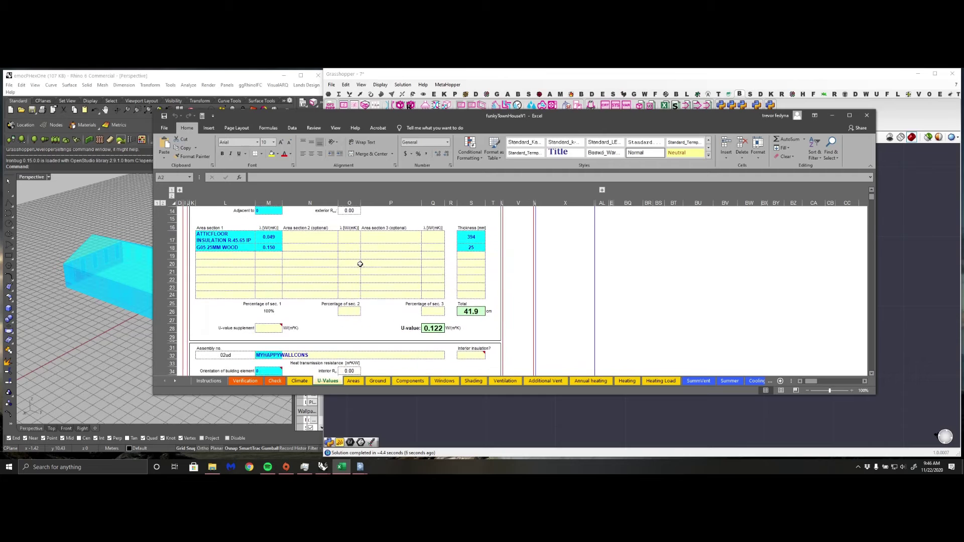
scroll(445, 327, "down", 5)
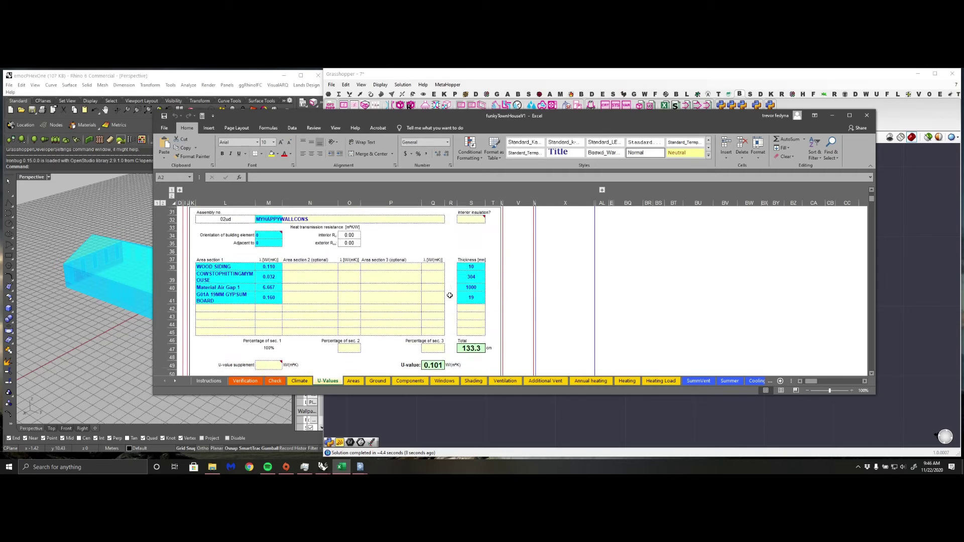
scroll(494, 305, "down", 8)
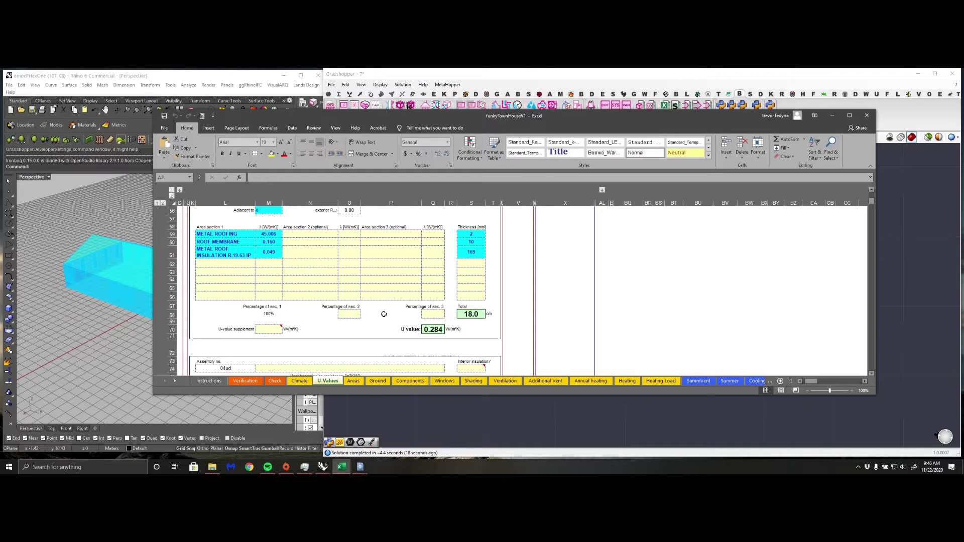
left_click(831, 116)
Add a _layer_4 input to the roofcons EPConstruction component
scroll(664, 315, "down", 4)
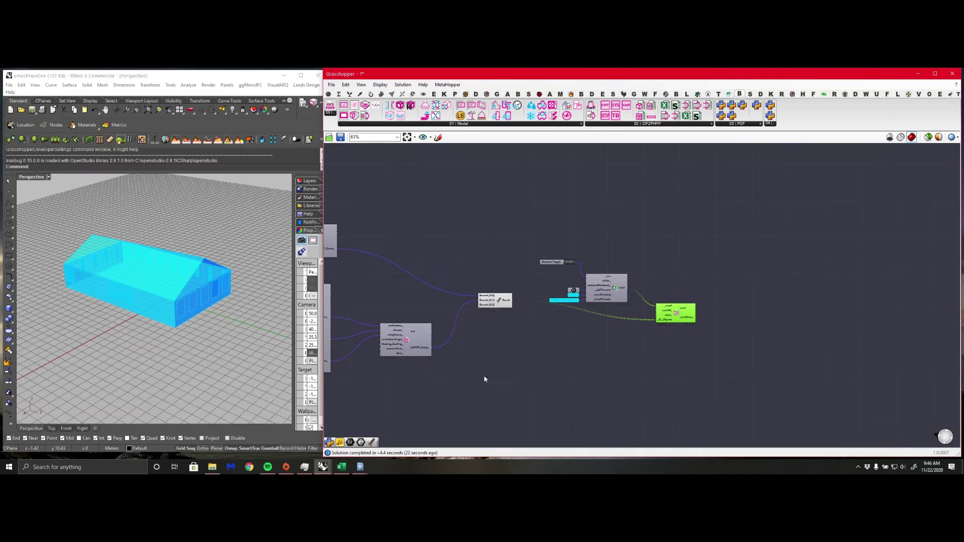
right_click_drag(484, 379, 736, 331)
right_click_drag(411, 351, 540, 361)
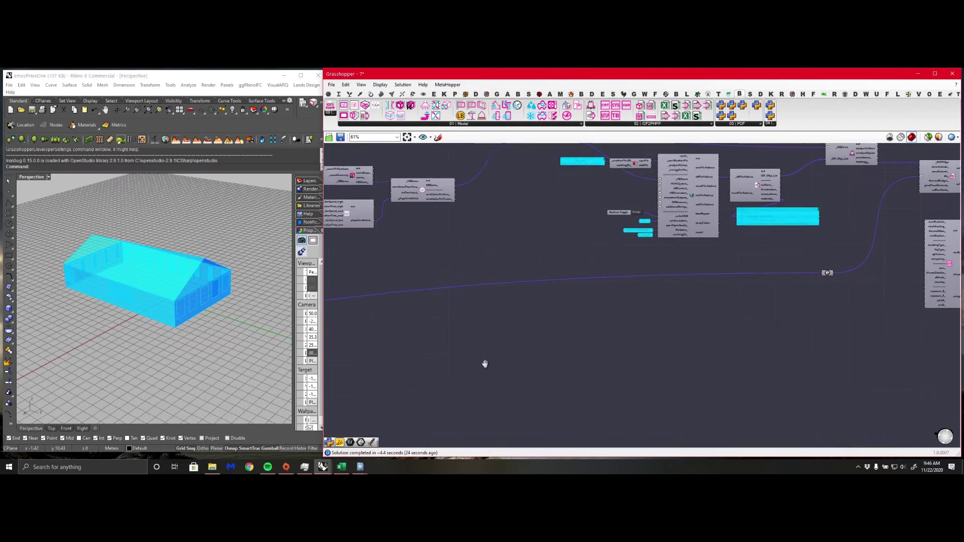
scroll(740, 349, "down", 3)
right_click_drag(745, 344, 655, 366)
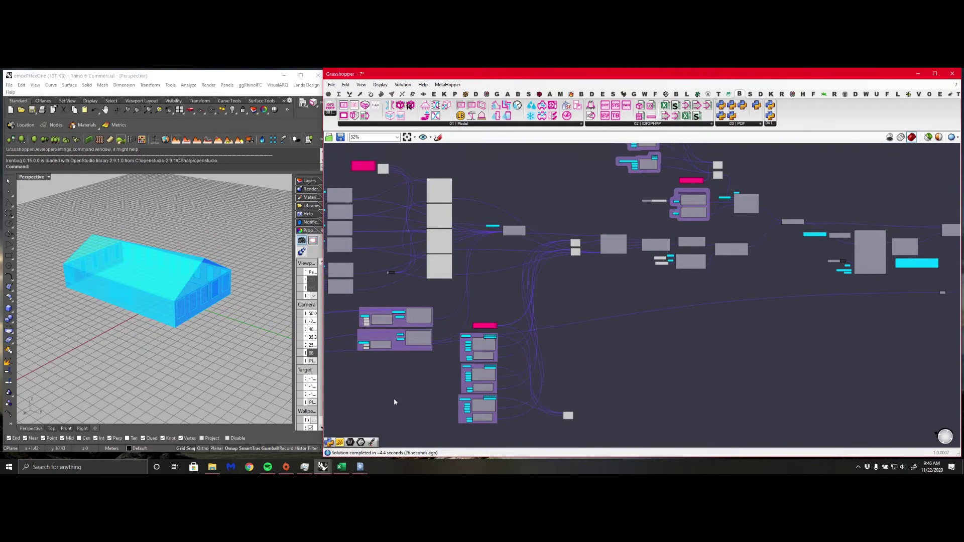
right_click_drag(394, 402, 634, 347)
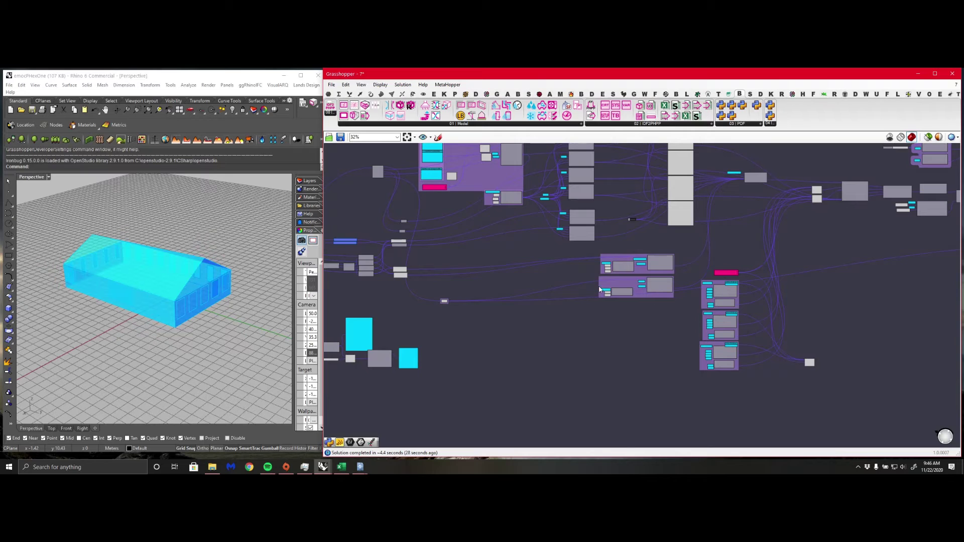
scroll(613, 281, "up", 5)
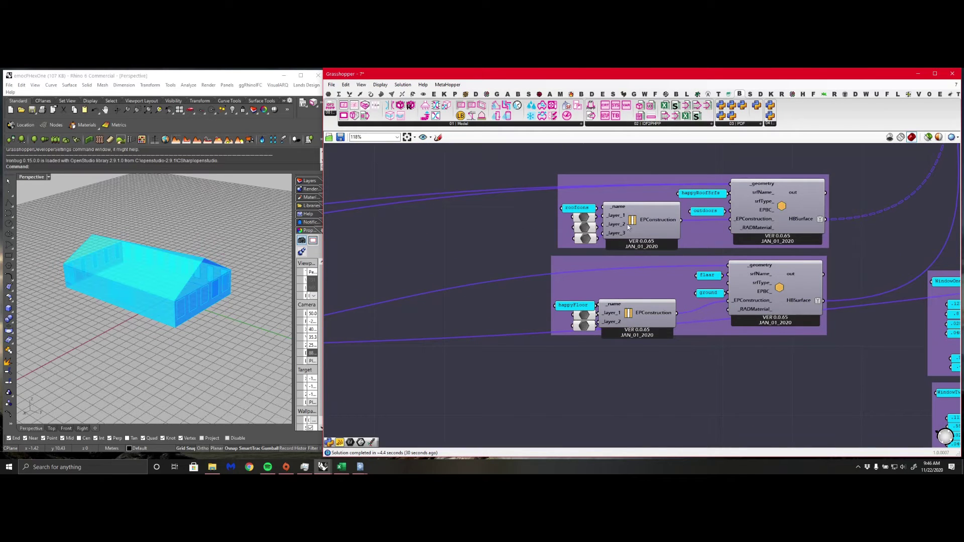
scroll(617, 216, "up", 9)
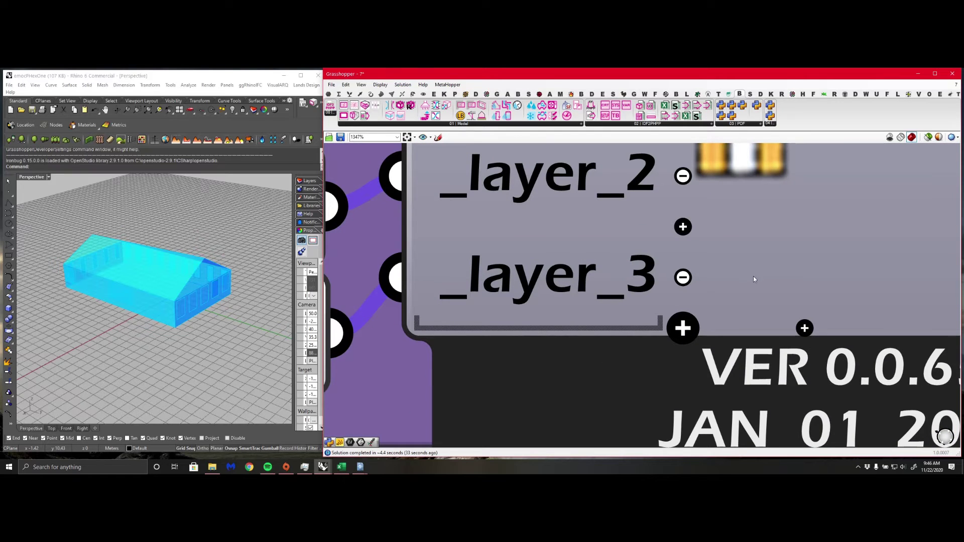
left_click(759, 217)
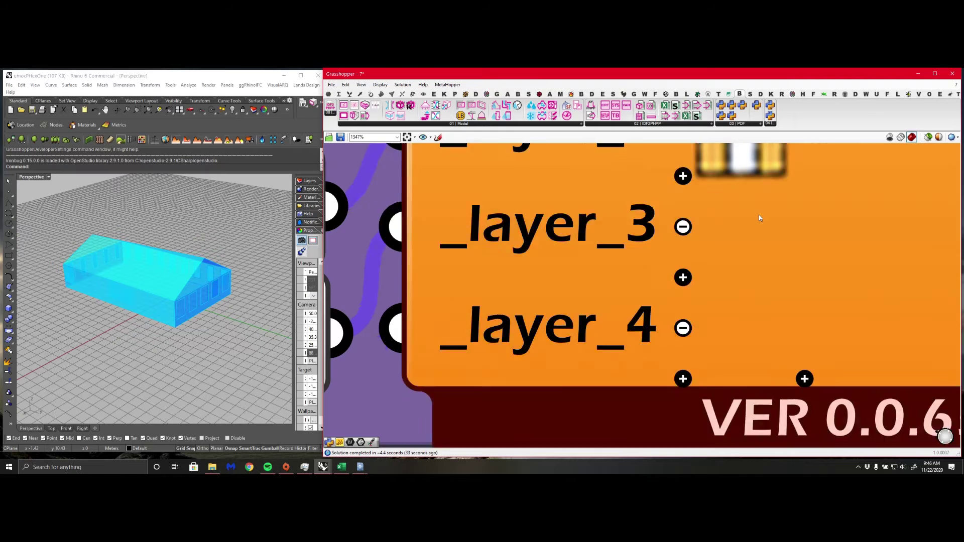
Replace the keyword of the EnergyPlus material search with "insulation"
scroll(759, 216, "down", 9)
scroll(763, 204, "down", 5)
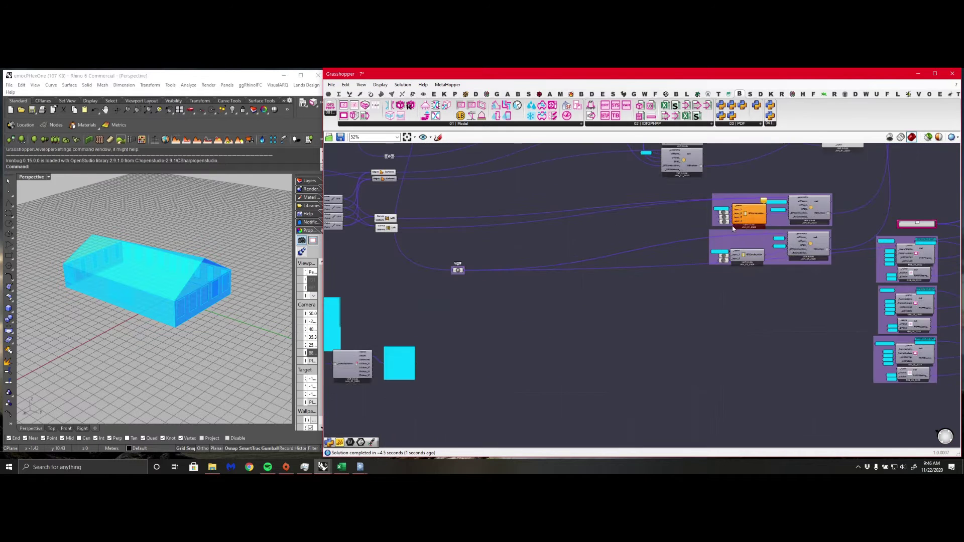
right_click_drag(500, 351, 767, 305)
scroll(567, 317, "up", 3)
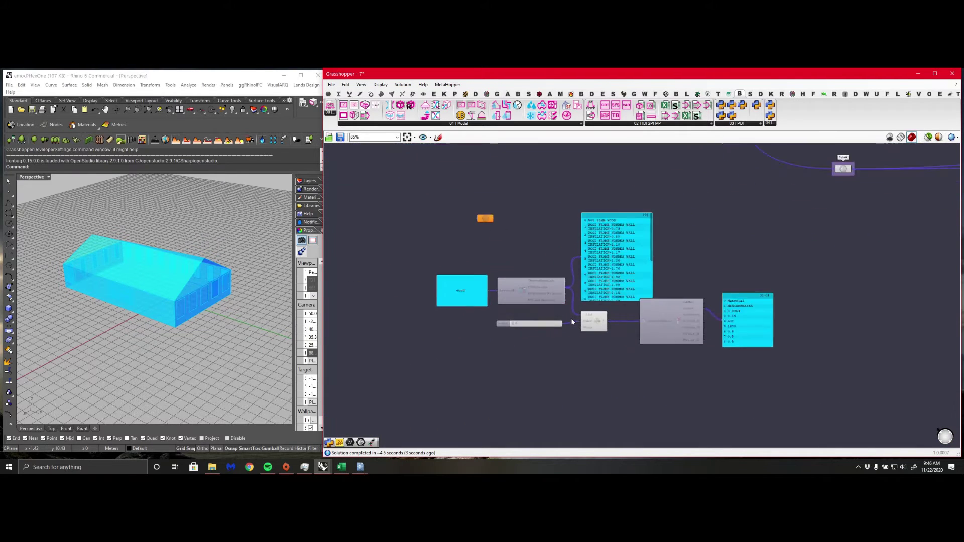
double_click(421, 280)
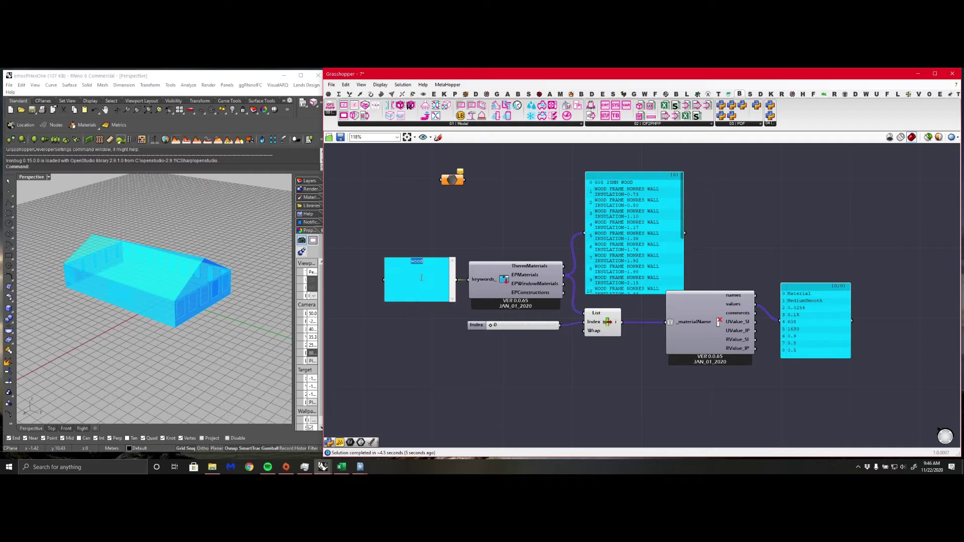
type("insulation")
left_click(431, 334)
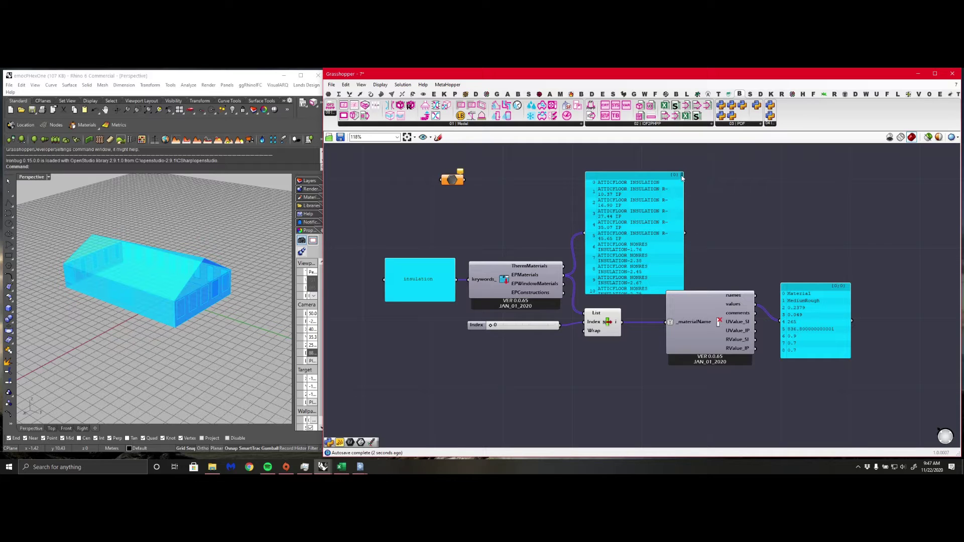
Browse the insulation materials list and set the Index slider to 58 for the IEAD roof insulation R-9.64 IP
left_click_drag(683, 176, 682, 207)
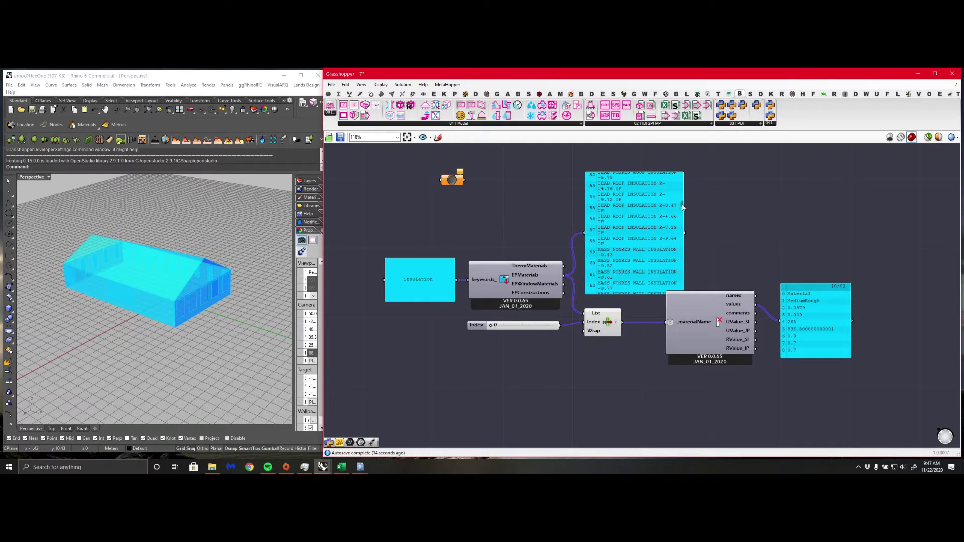
mouse_move(682, 207)
left_mouse_down()
mouse_move(683, 225)
mouse_move(689, 186)
mouse_move(691, 205)
left_mouse_up()
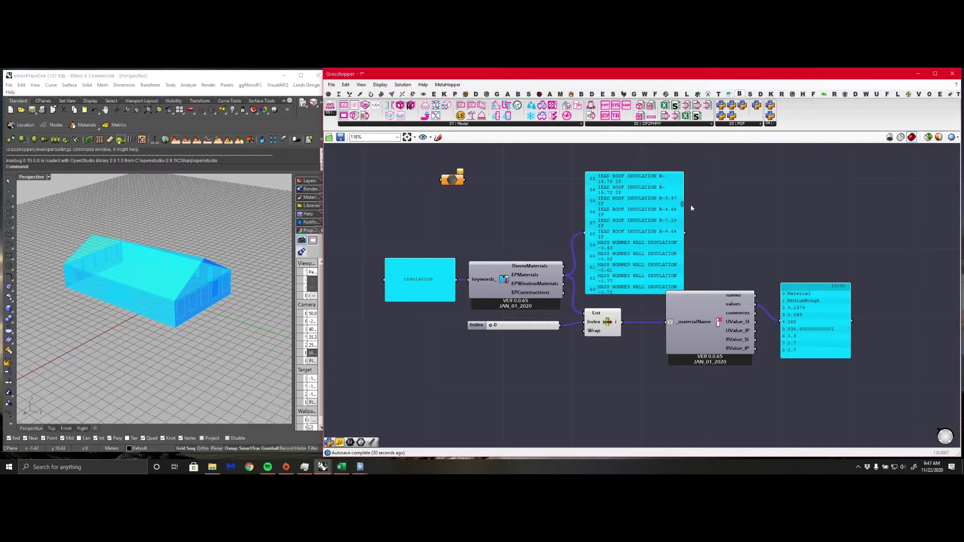
double_click(500, 324)
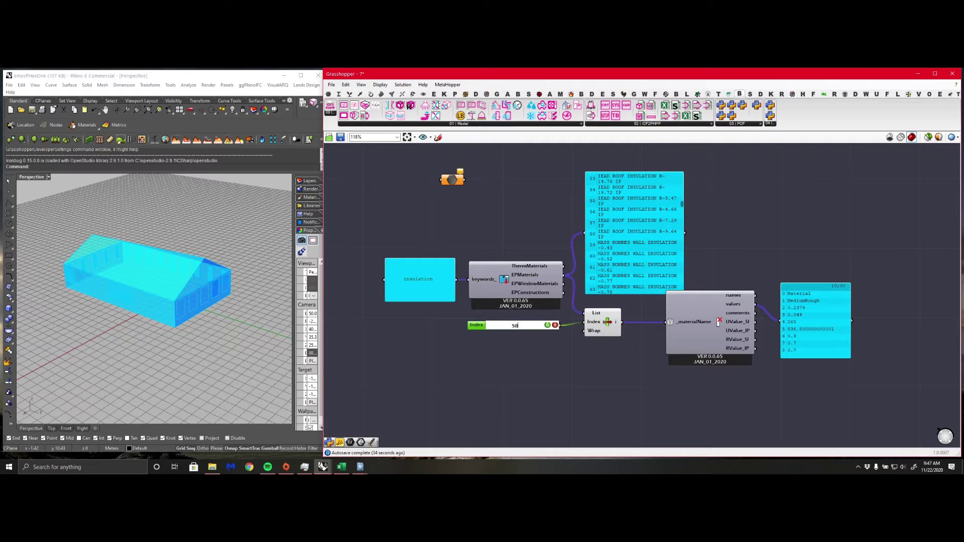
key("Return")
Place the spare Data parameter below the list item component, feed it the selected material and internalise its data
left_click_drag(458, 185, 648, 359)
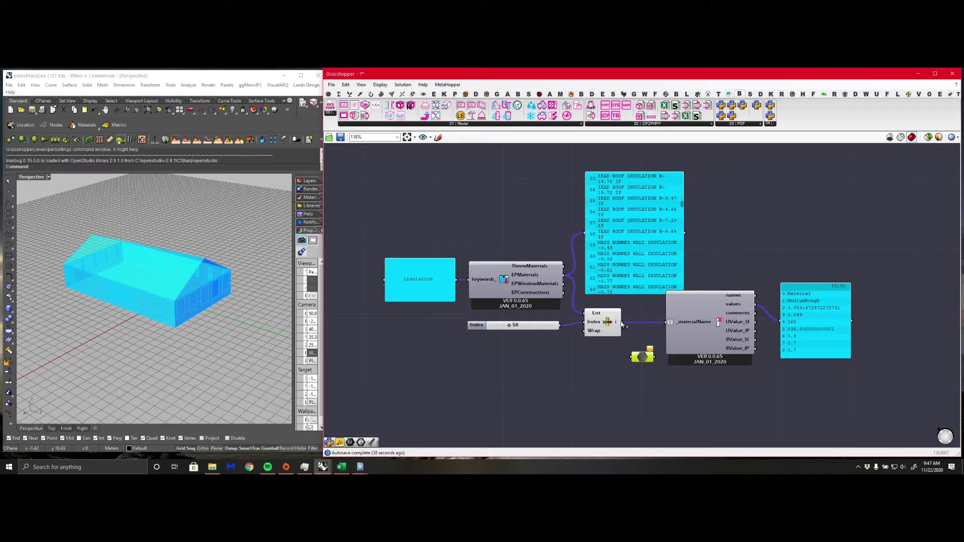
left_click_drag(623, 321, 631, 357)
right_click(635, 358)
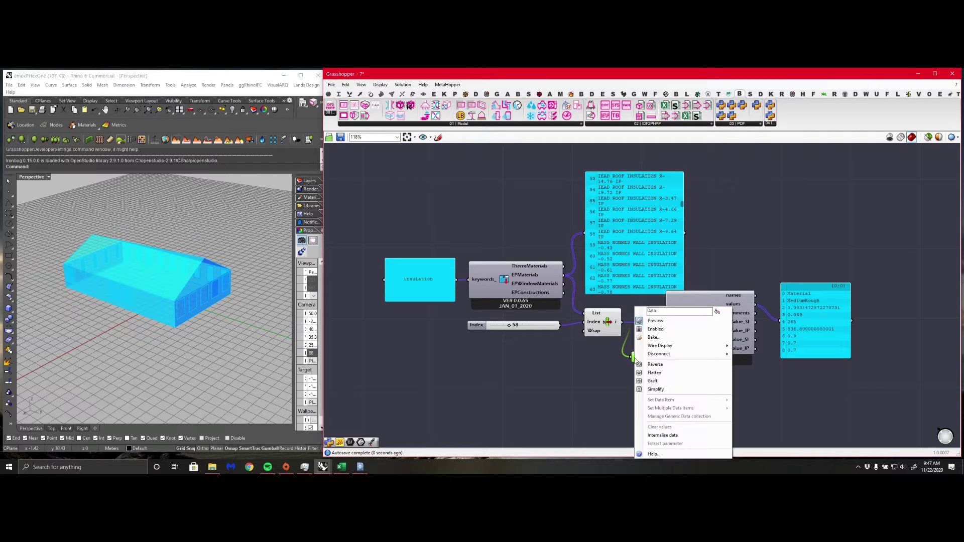
left_click(683, 434)
Connect the stored insulation parameter to _layer_4 of the roofcons construction, and check the ROOFCONS assembly on the U-Values sheet in Excel
scroll(641, 356, "down", 10)
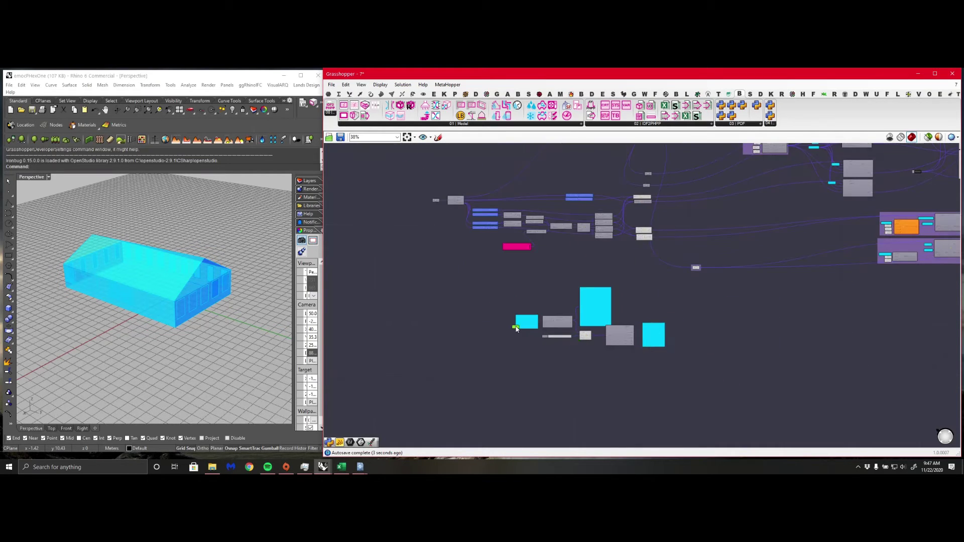
scroll(736, 287, "up", 12)
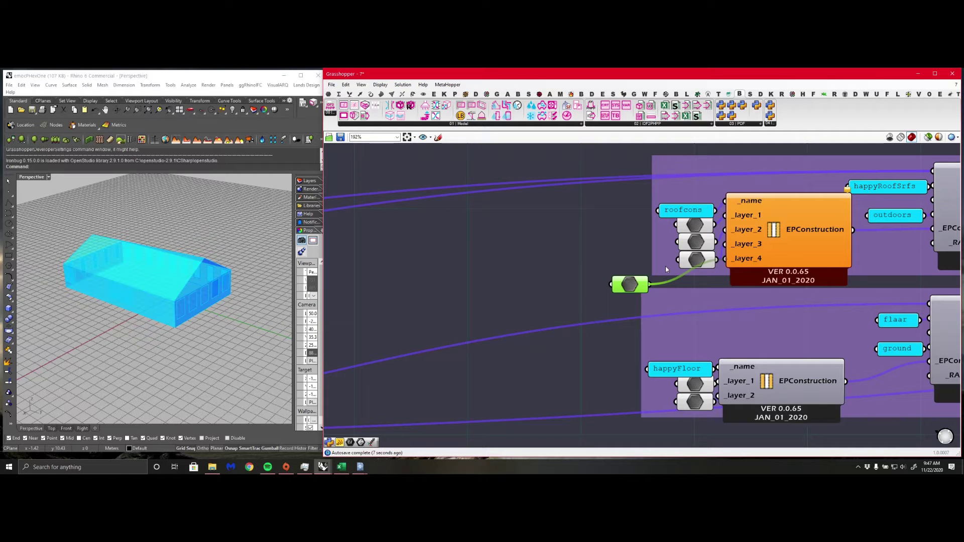
left_click(342, 467)
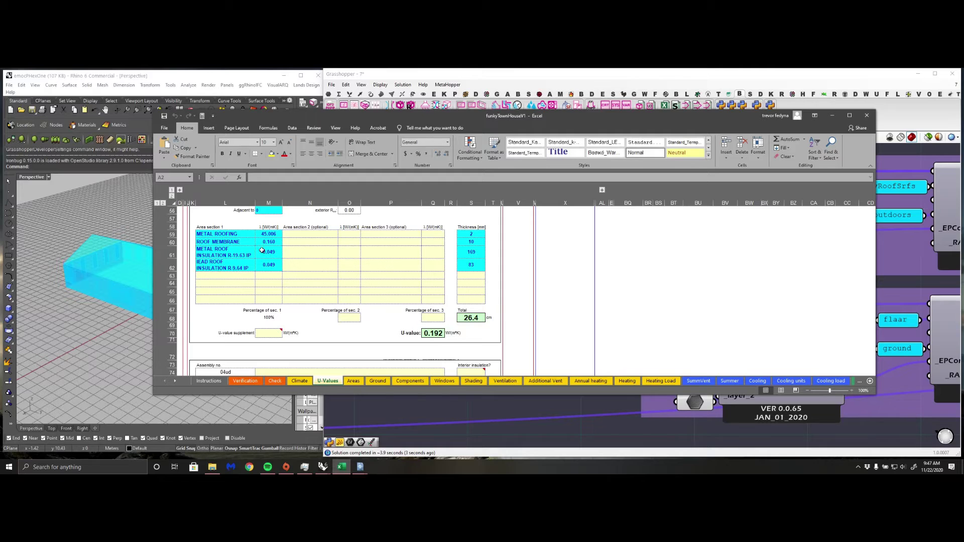
scroll(432, 326, "up", 2)
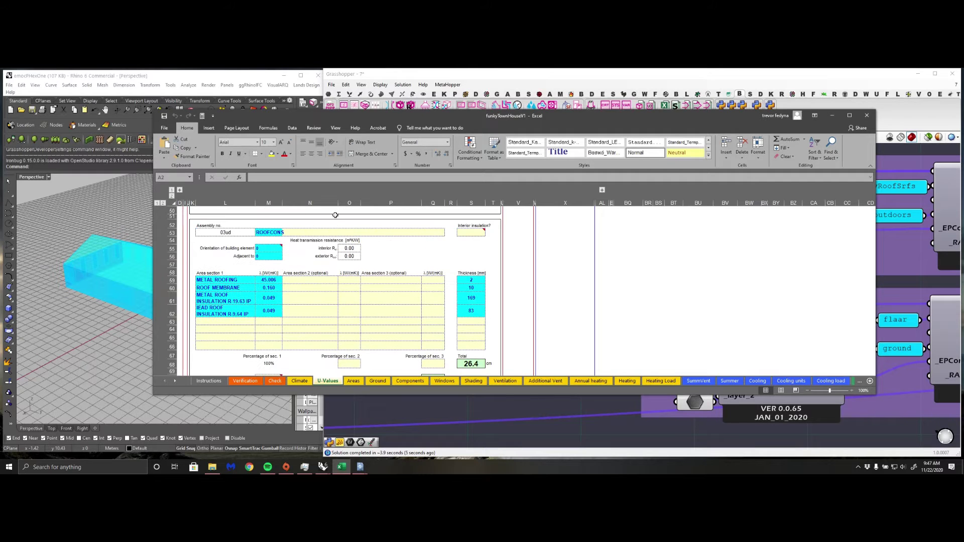
left_click(832, 116)
Survey the Grasshopper definition from the construction and window groups through to the workbook-writing components
scroll(552, 218, "down", 4)
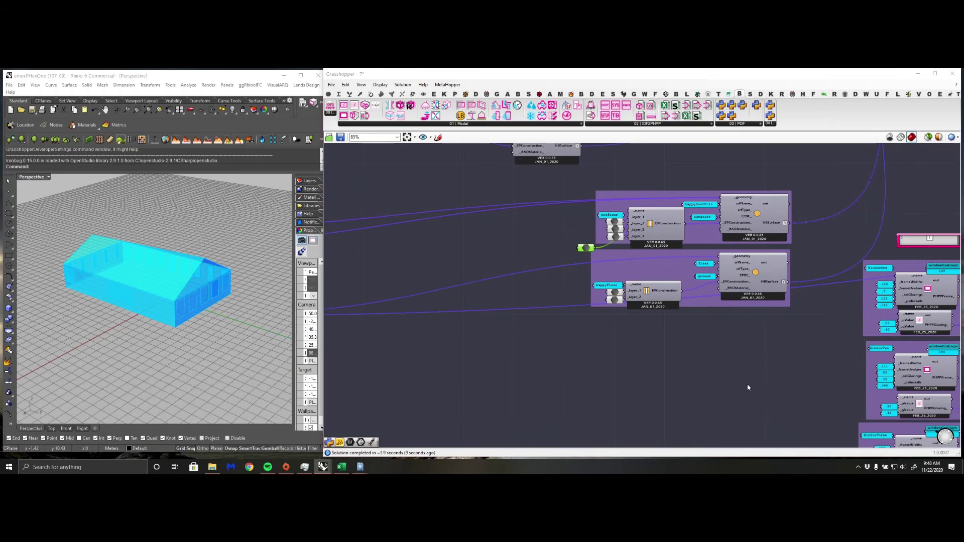
right_click_drag(748, 388, 423, 316)
right_click_drag(892, 271, 619, 281)
scroll(618, 280, "down", 3)
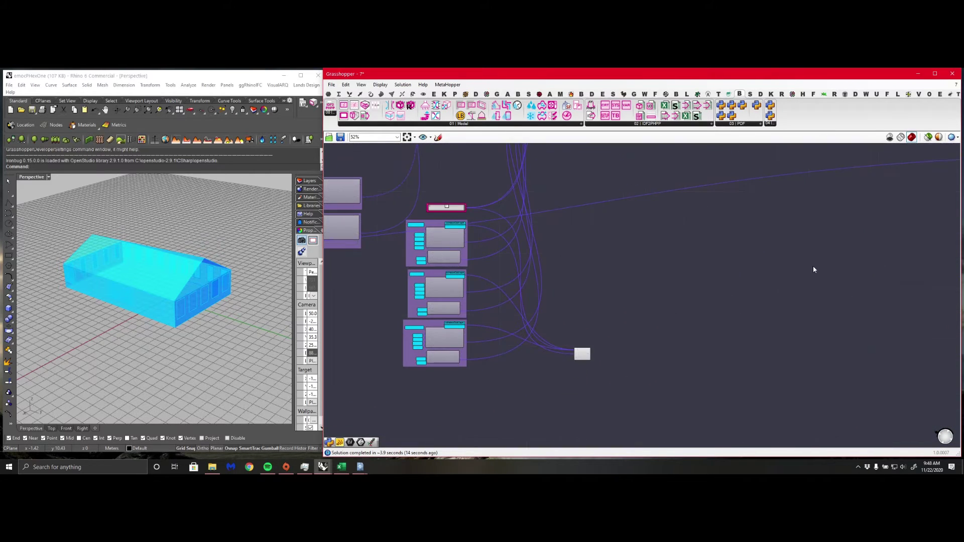
right_click_drag(813, 269, 393, 373)
right_click_drag(815, 303, 448, 333)
scroll(789, 249, "down", 6)
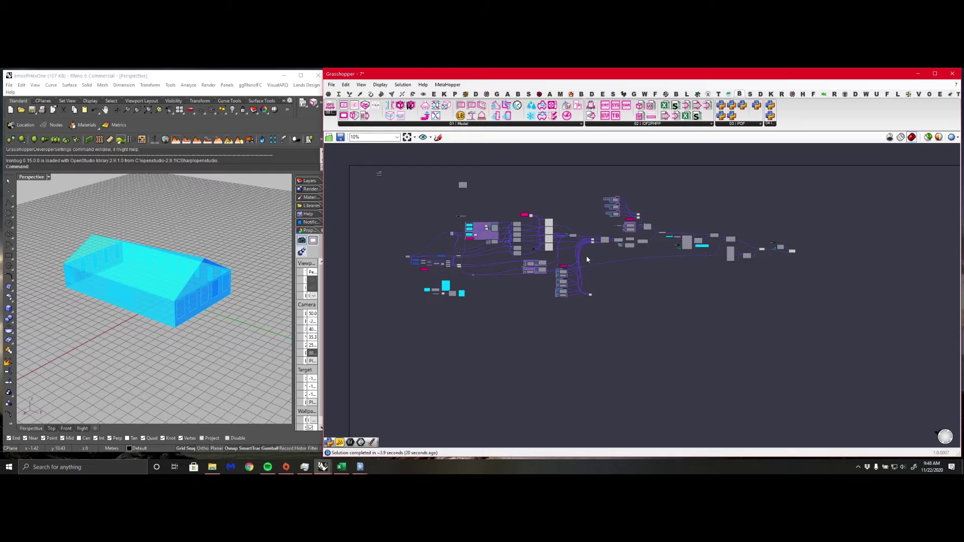
Switch to Excel, make the funkyTownHouseV1 window narrower and taller, and minimize it
left_click(341, 467)
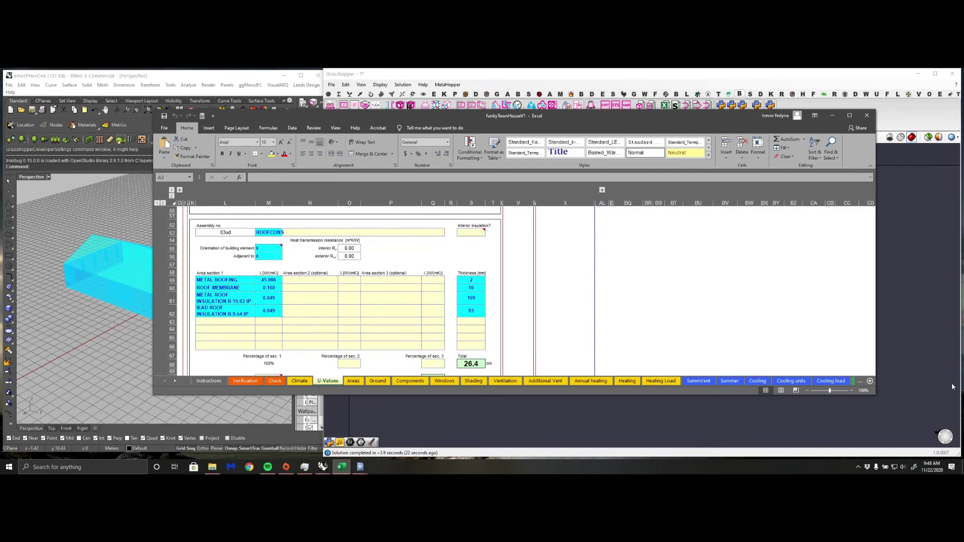
left_click_drag(874, 395, 620, 446)
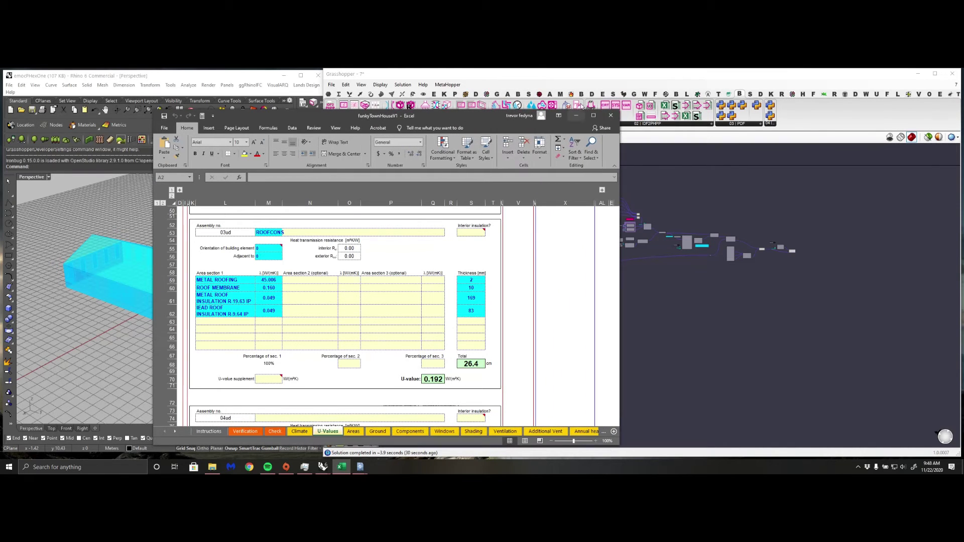
left_click(576, 116)
Maximize the Grasshopper window and show the Wallacei component set with Wallacei X
right_click_drag(848, 285, 760, 282)
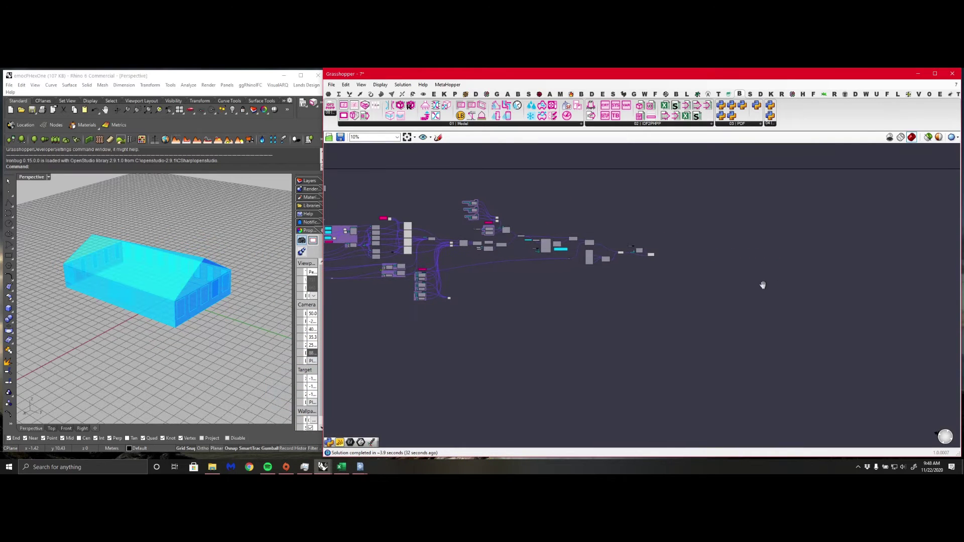
scroll(730, 269, "up", 3)
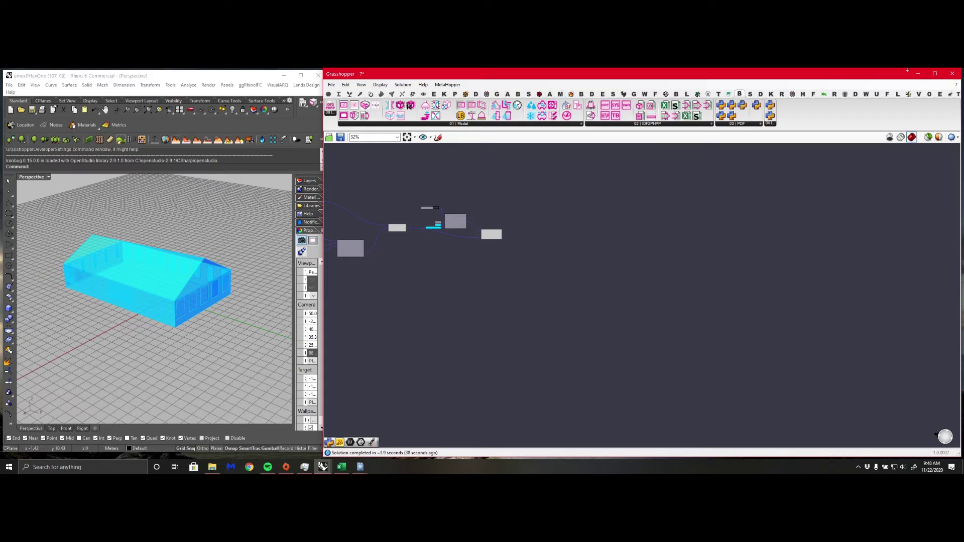
left_click(937, 74)
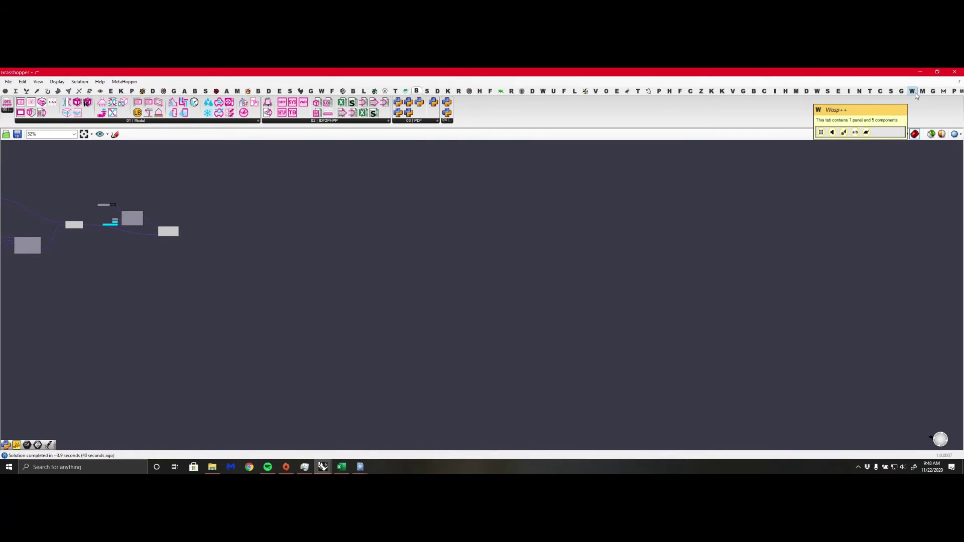
left_click(816, 91)
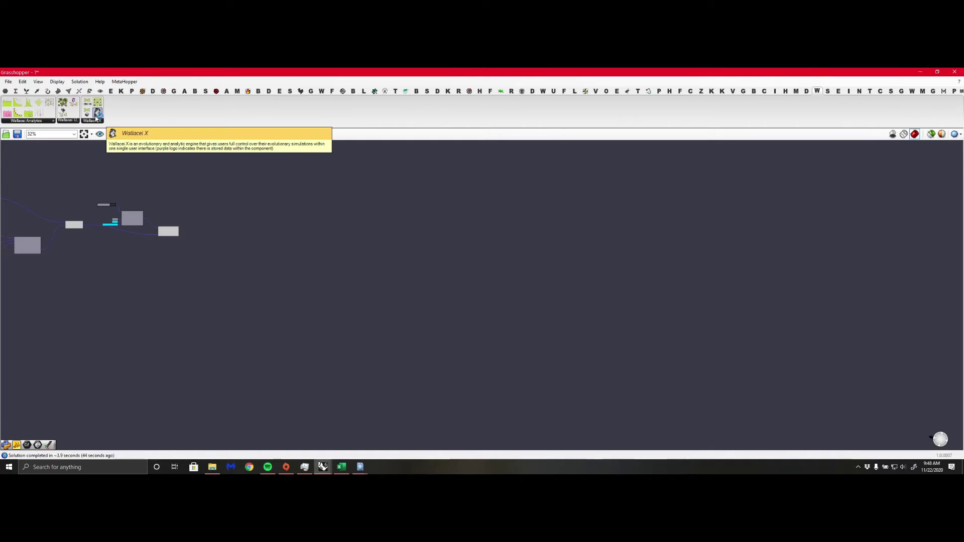
Place a Wallacei X component on the canvas just below the workbook-writing component
left_click_drag(97, 116, 221, 281)
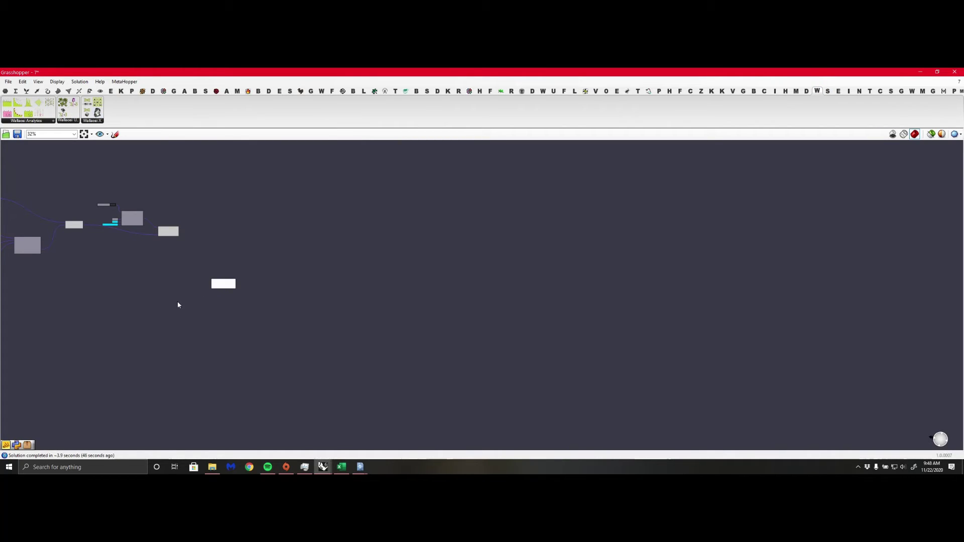
scroll(172, 295, "up", 4)
scroll(172, 294, "up", 1)
right_click_drag(287, 220, 459, 323)
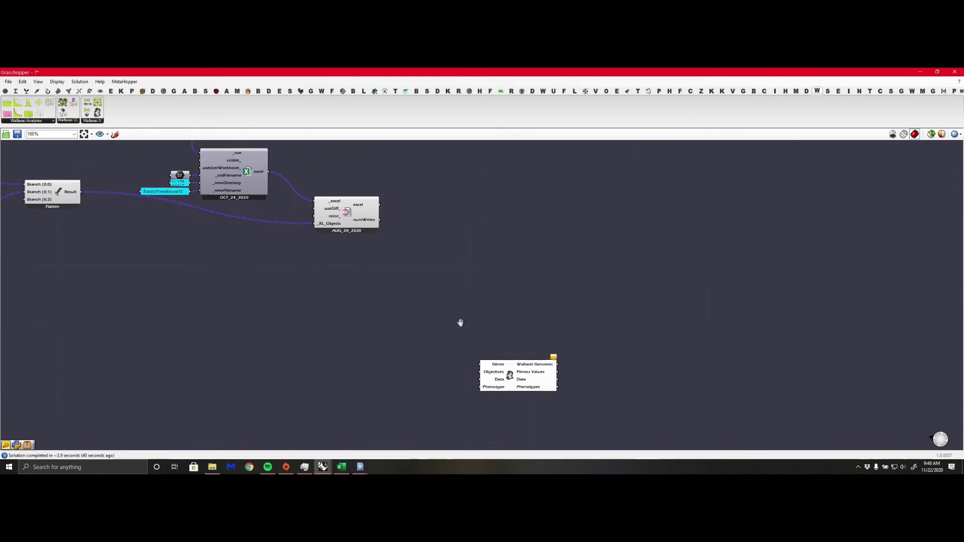
left_click_drag(519, 364, 391, 331)
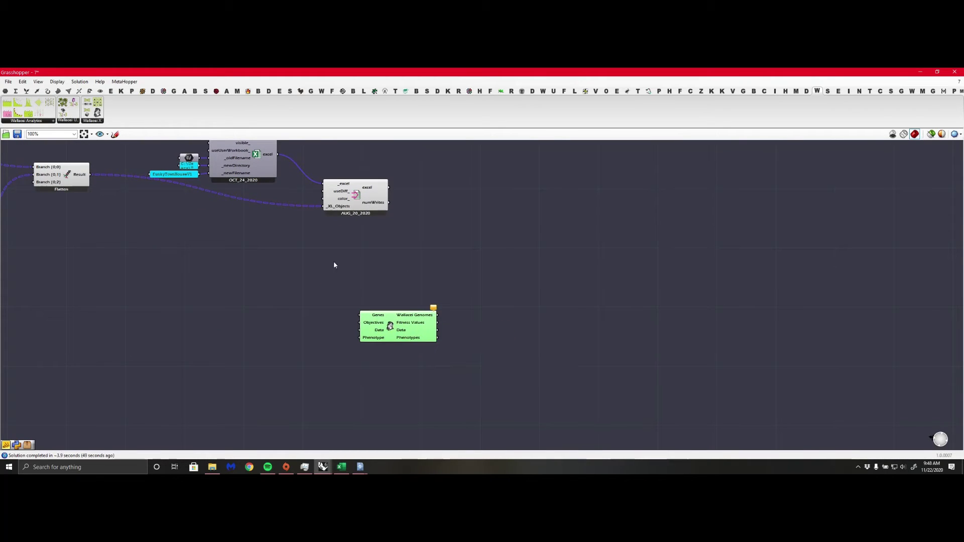
left_click_drag(333, 261, 376, 267)
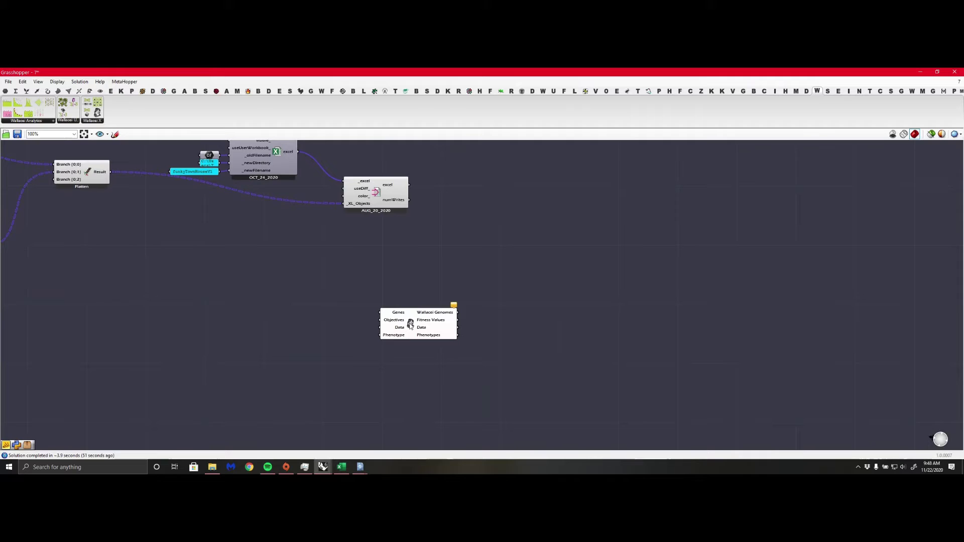
Connect all sliders in the definition to the Genes input of Wallacei X and shift the component slightly
right_click(410, 324)
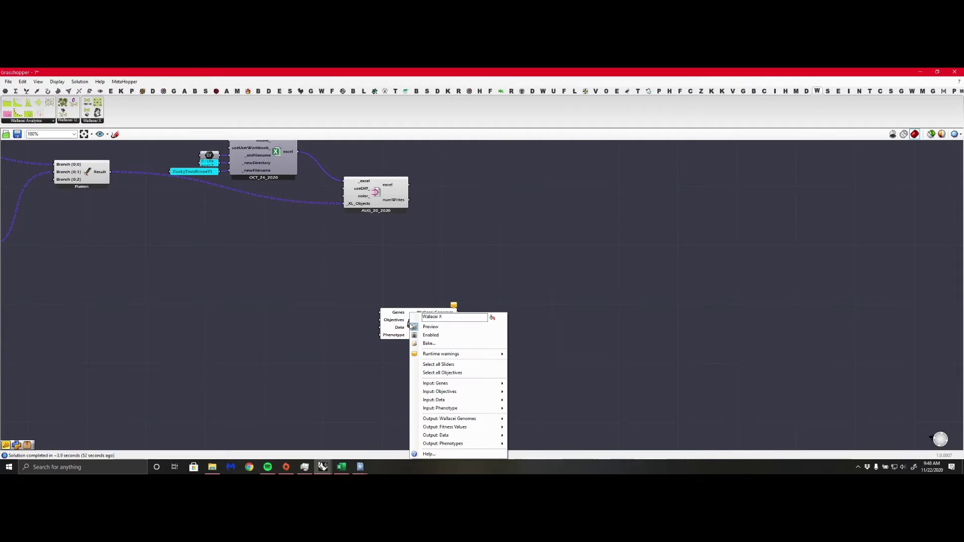
left_click(448, 364)
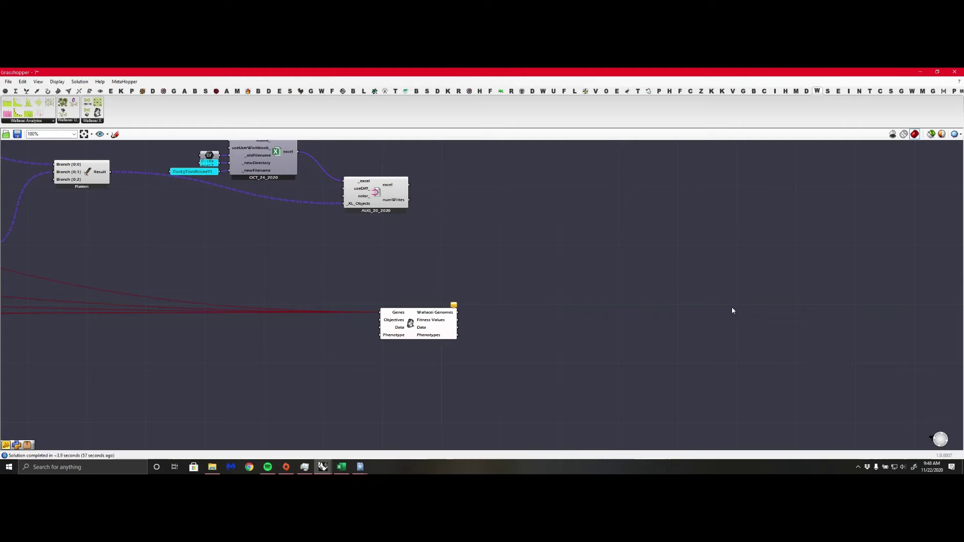
scroll(459, 343, "down", 7)
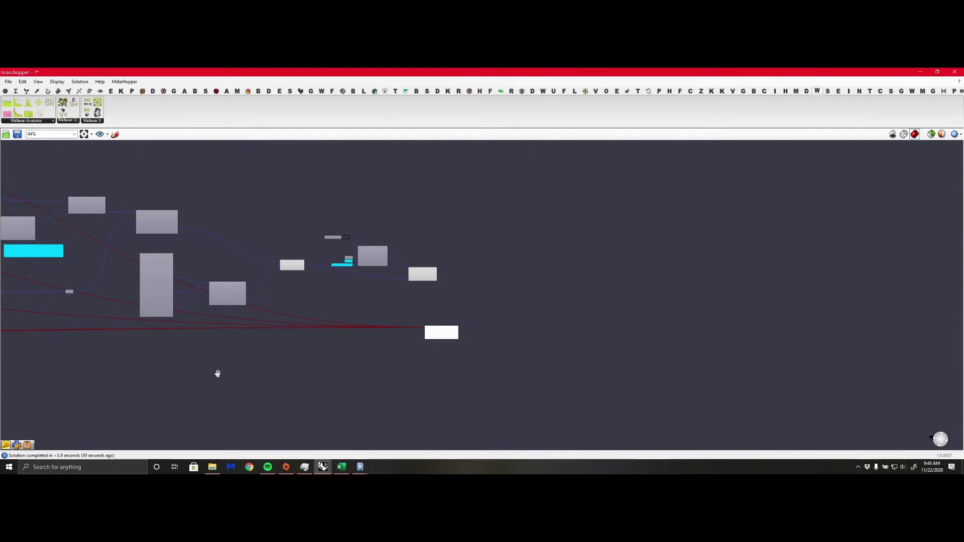
right_click_drag(263, 388, 217, 322)
scroll(598, 259, "up", 5)
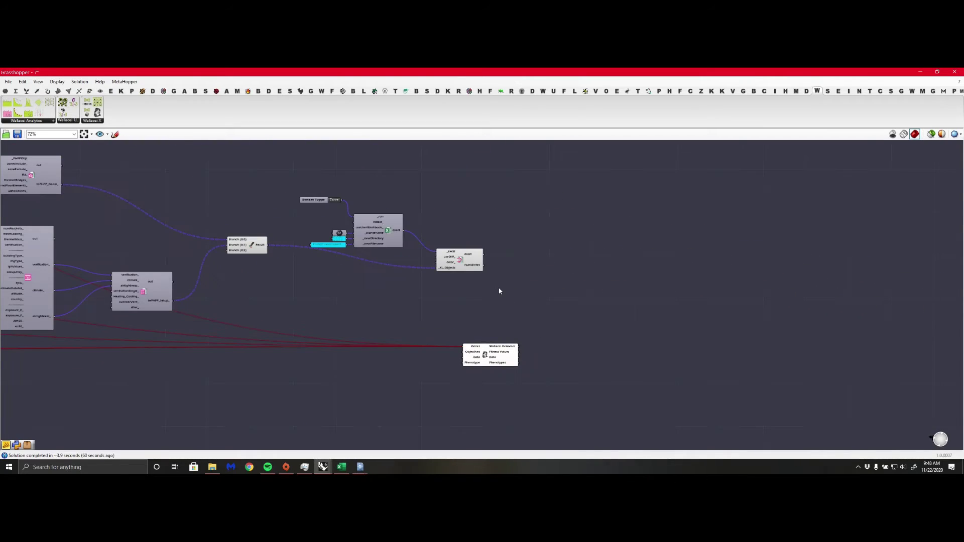
scroll(476, 305, "up", 4)
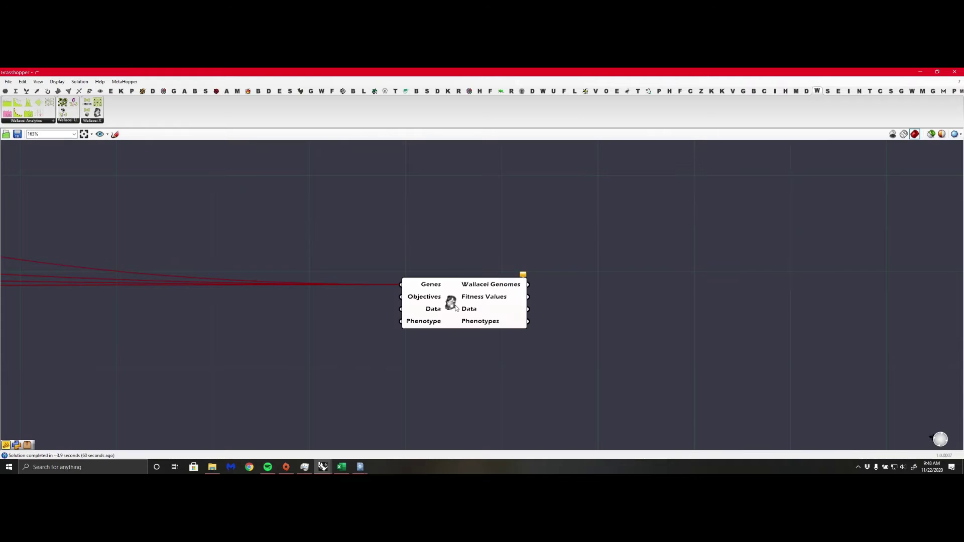
left_click_drag(460, 307, 504, 319)
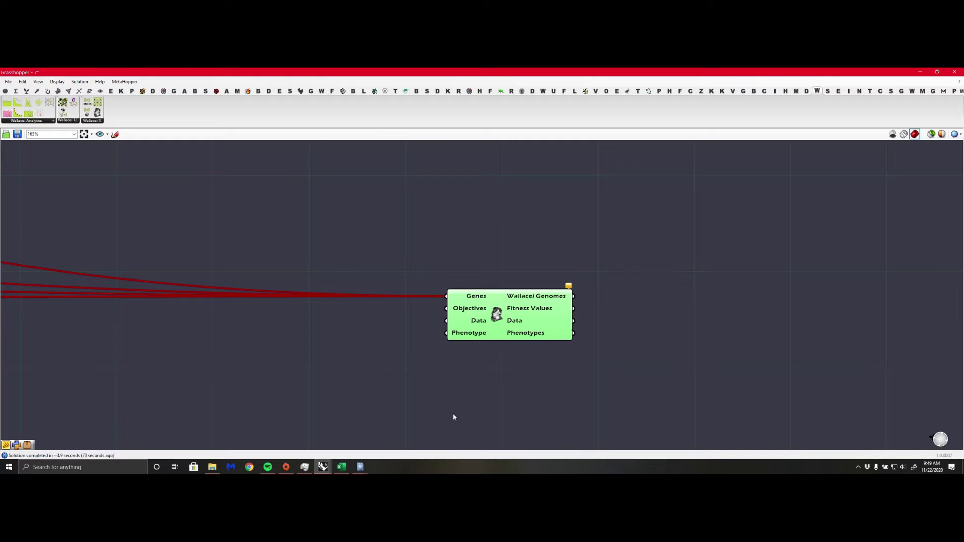
Add a BT_XLReadWorkbook component and connect the workbook writer's excel output to its _excel input
scroll(453, 413, "down", 3)
scroll(437, 182, "up", 2)
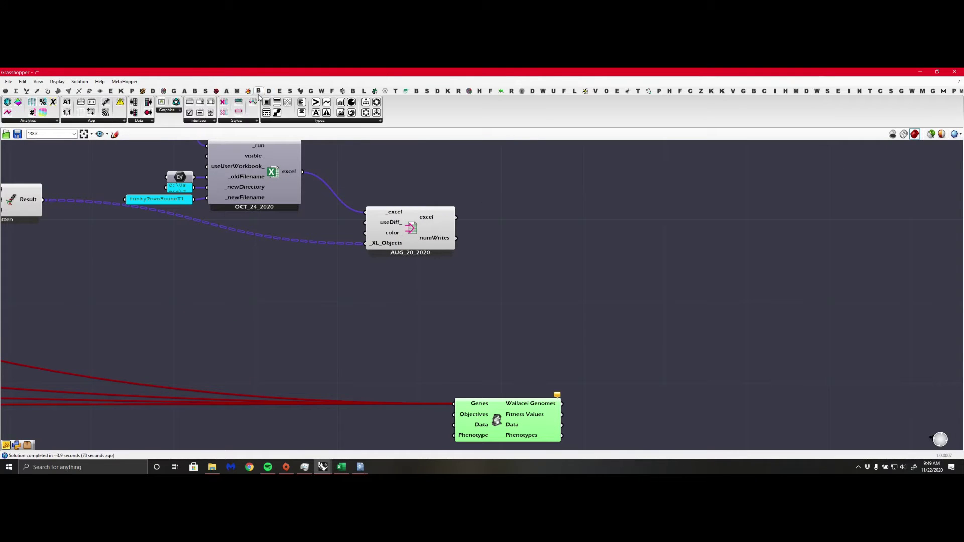
left_click(194, 92)
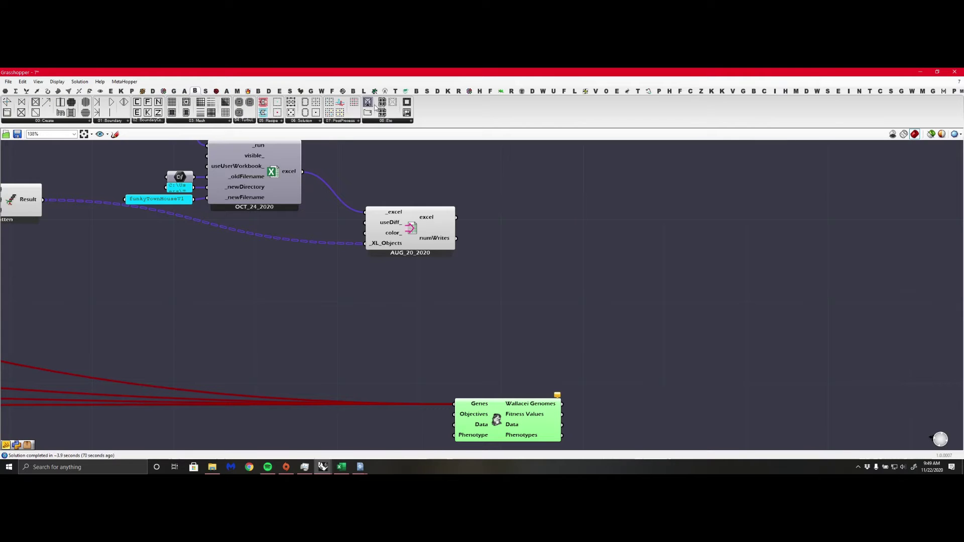
left_click(353, 91)
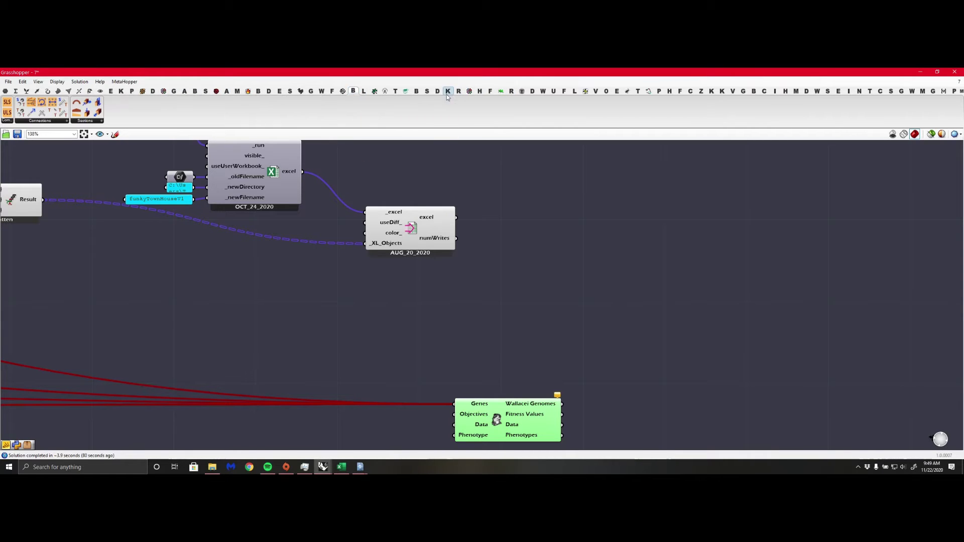
left_click(417, 91)
left_click(355, 121)
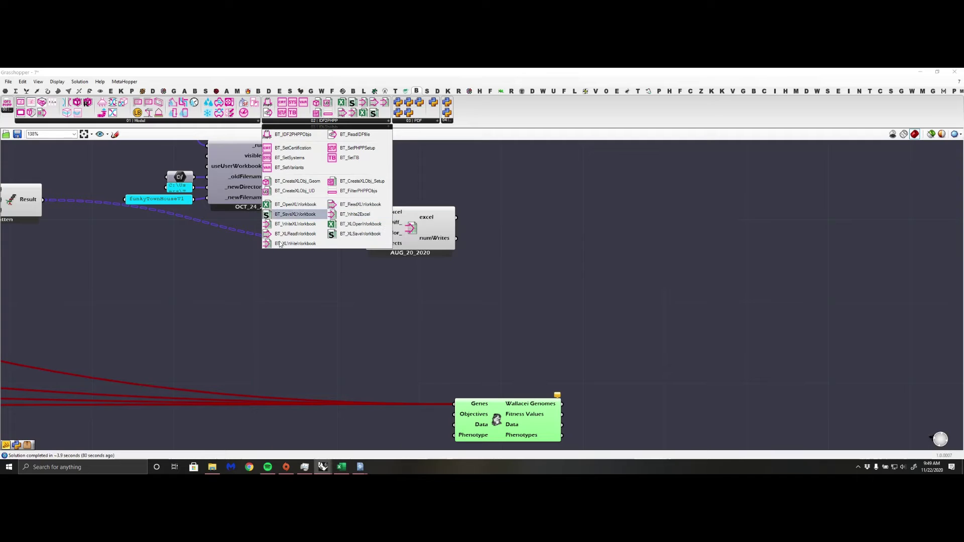
left_click_drag(289, 232, 527, 296)
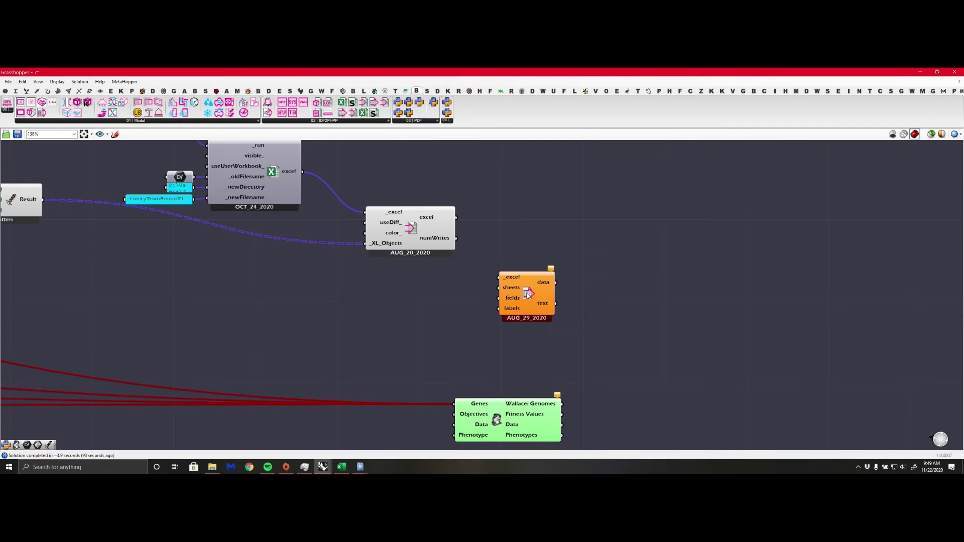
scroll(448, 218, "up", 1)
left_click_drag(445, 215, 494, 284)
Add a panel showing the workbook reader's data output, widen it to fit the entries, and move it above the reader
mouse_move(552, 295)
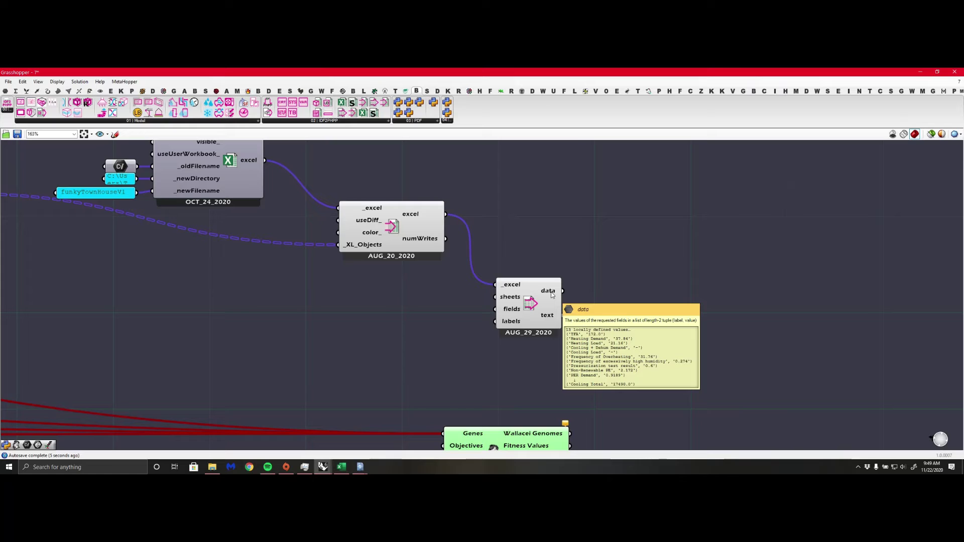
right_click_drag(691, 348, 552, 265)
double_click(552, 265)
type("panel")
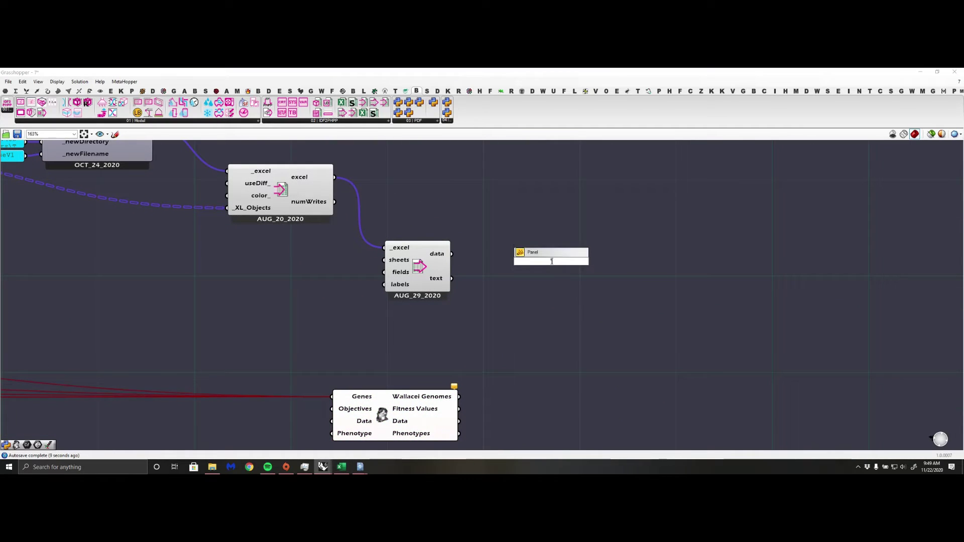
key("Return")
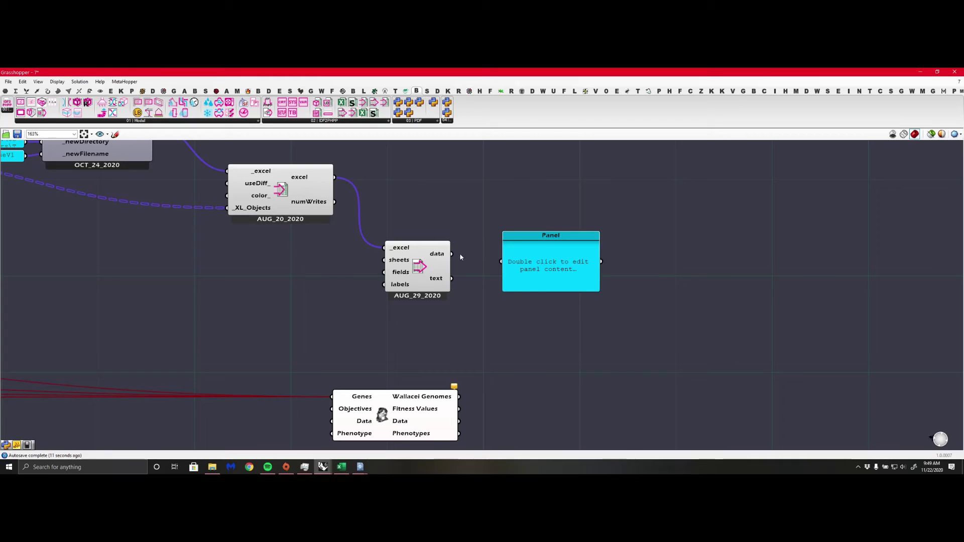
left_click_drag(451, 254, 485, 262)
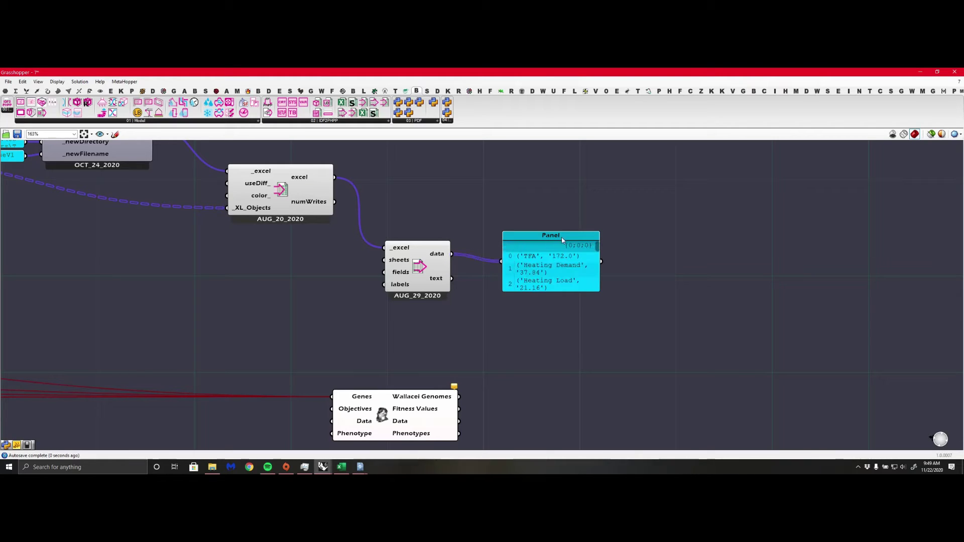
left_click_drag(601, 268, 728, 277)
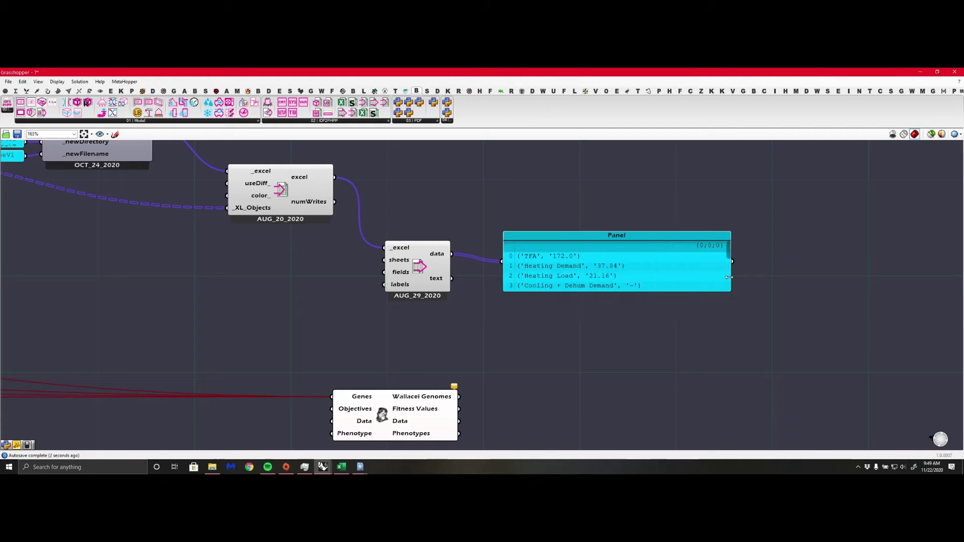
left_click_drag(563, 240, 555, 182)
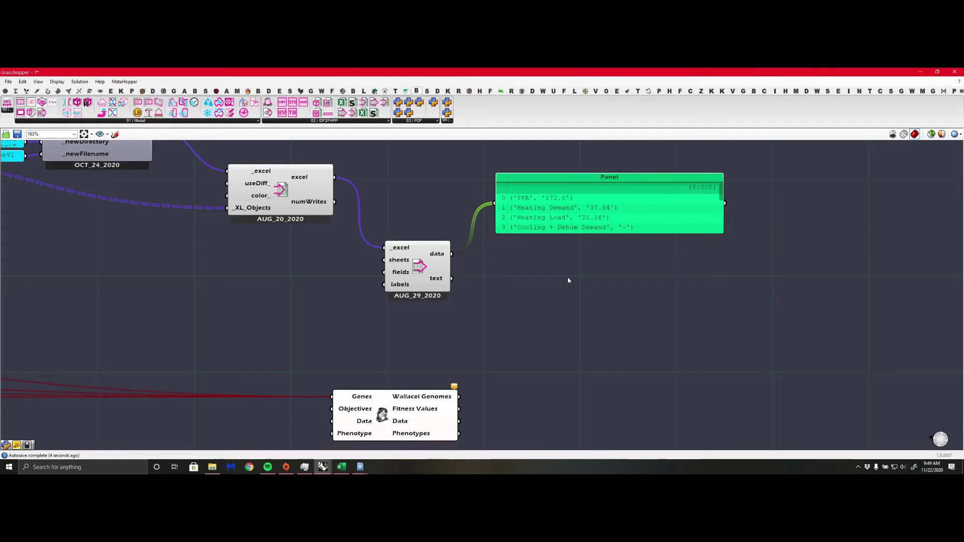
Add a List Item component with an index panel of 1 and feed the workbook reader's data output into its List input
double_click(572, 304)
type("l")
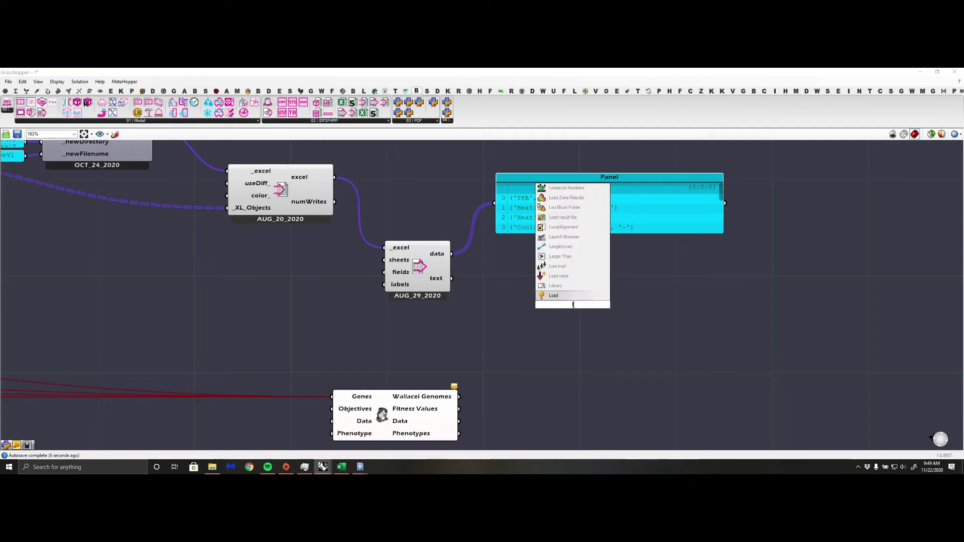
type("ist item")
key("Return")
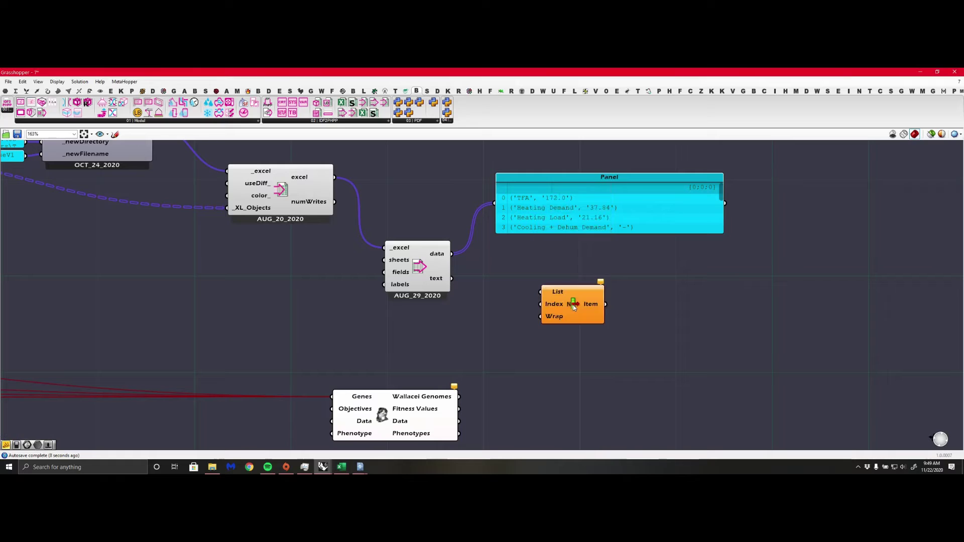
double_click(521, 307)
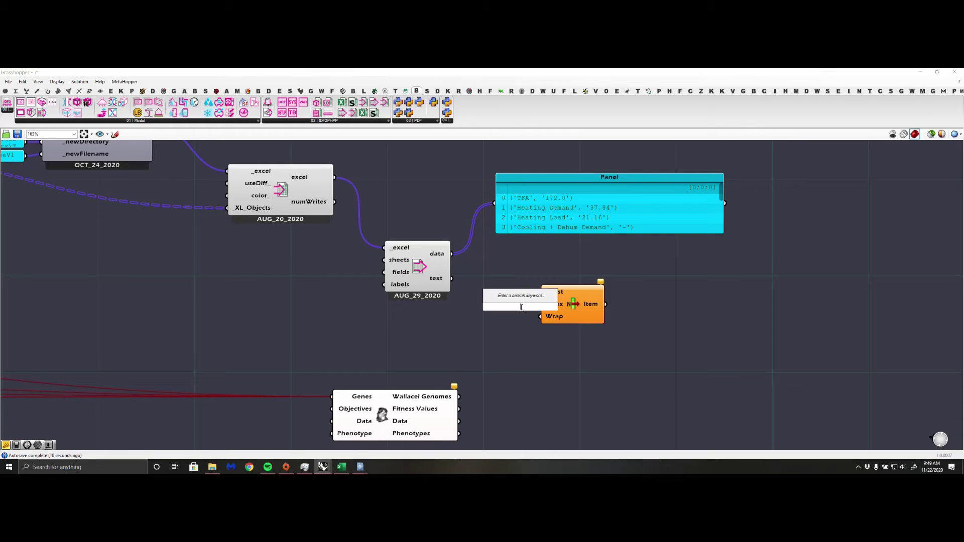
type("1")
key("Return")
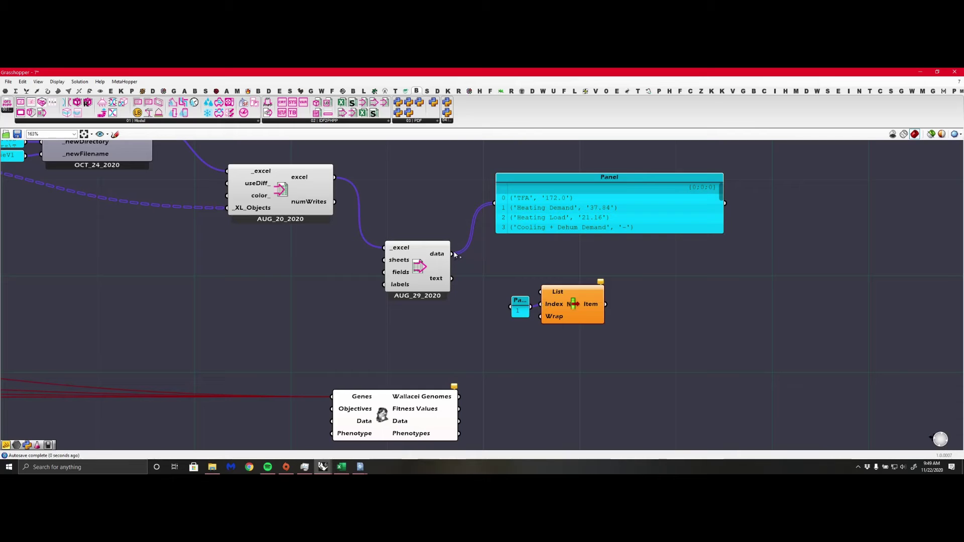
left_click_drag(452, 253, 540, 291)
scroll(738, 249, "down", 2)
scroll(703, 271, "up", 1)
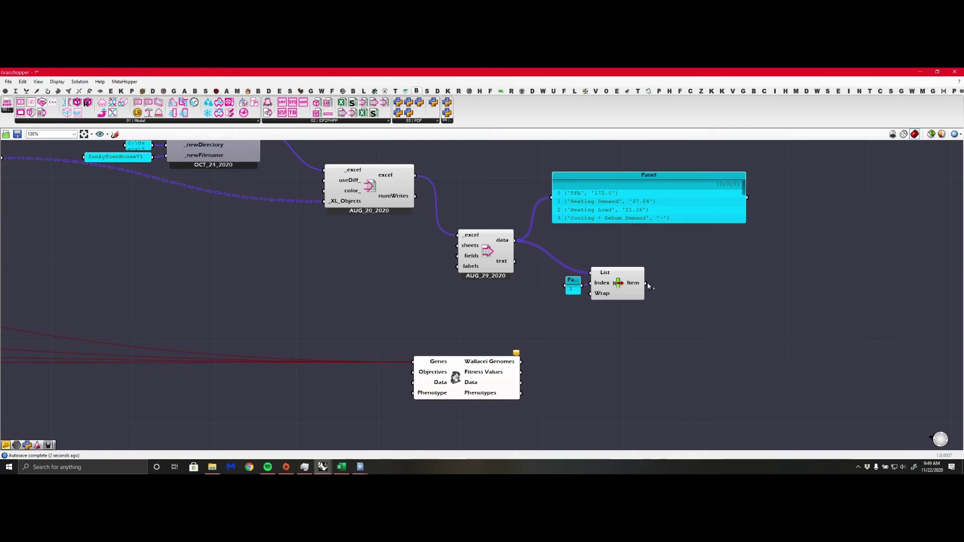
Try linking the List Item output to Wallacei X's Objectives input, and delete the List Item with its index panel
mouse_move(646, 283)
left_mouse_down()
mouse_move(414, 346)
mouse_move(412, 371)
left_mouse_up()
mouse_move(519, 357)
left_click_drag(684, 336, 565, 270)
key("Delete")
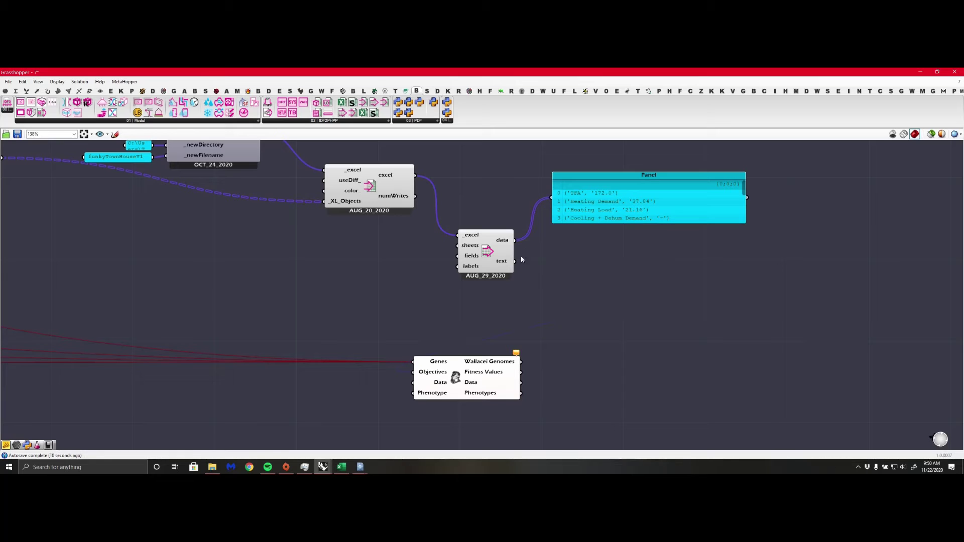
Edit the workbook reader's Python script so that its doRead function ends with return (data), without the text value
double_click(507, 256)
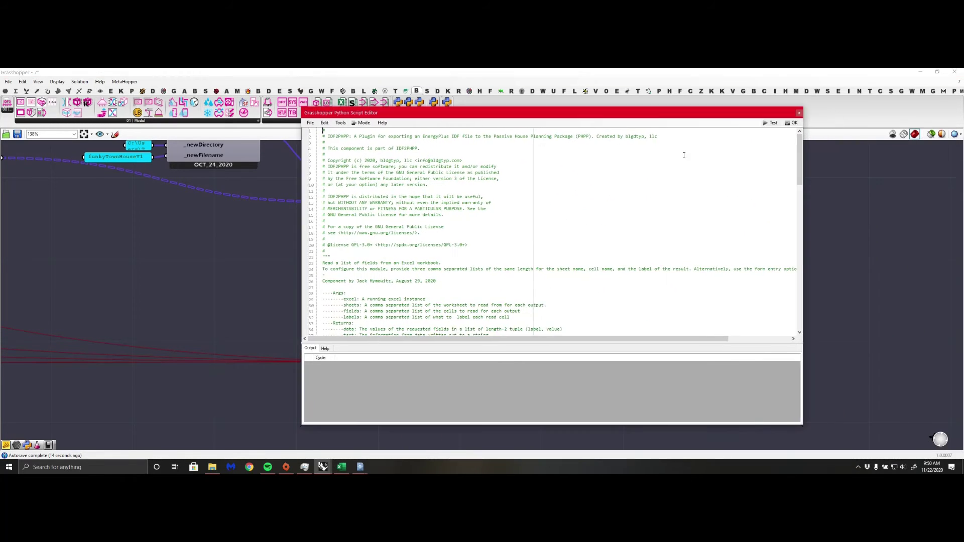
left_click_drag(799, 151, 815, 331)
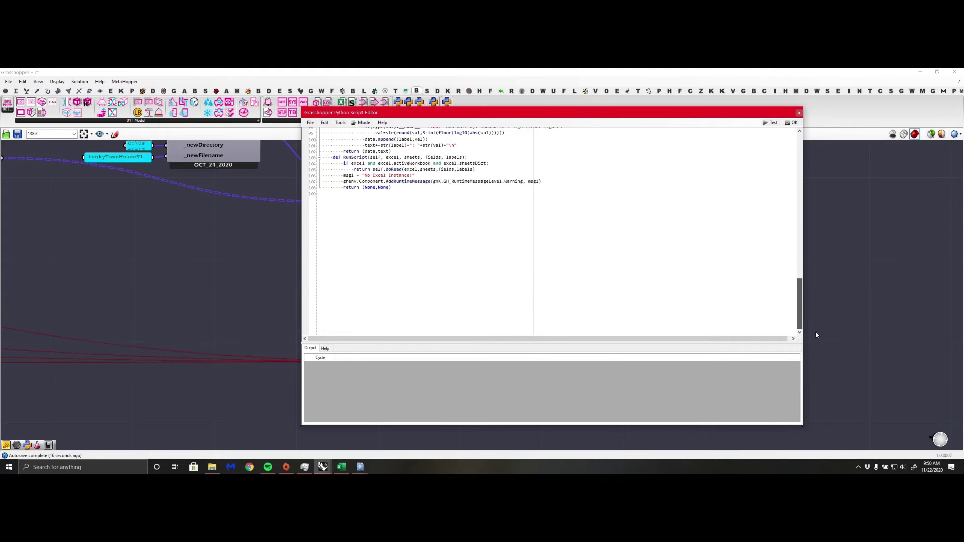
scroll(489, 215, "up", 3)
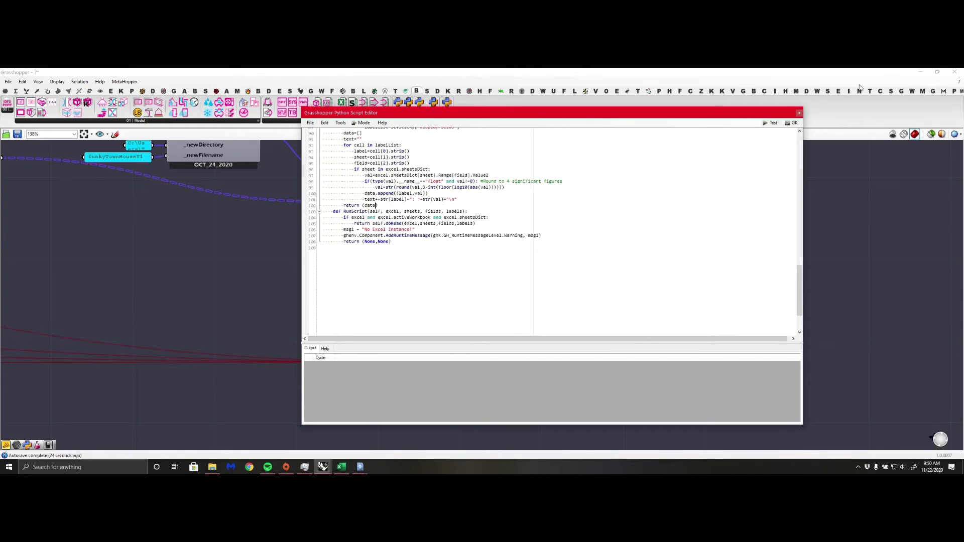
Test the edited reader script, dismiss the breakpoint messages and suppress further ones, and accept the script
left_click(772, 123)
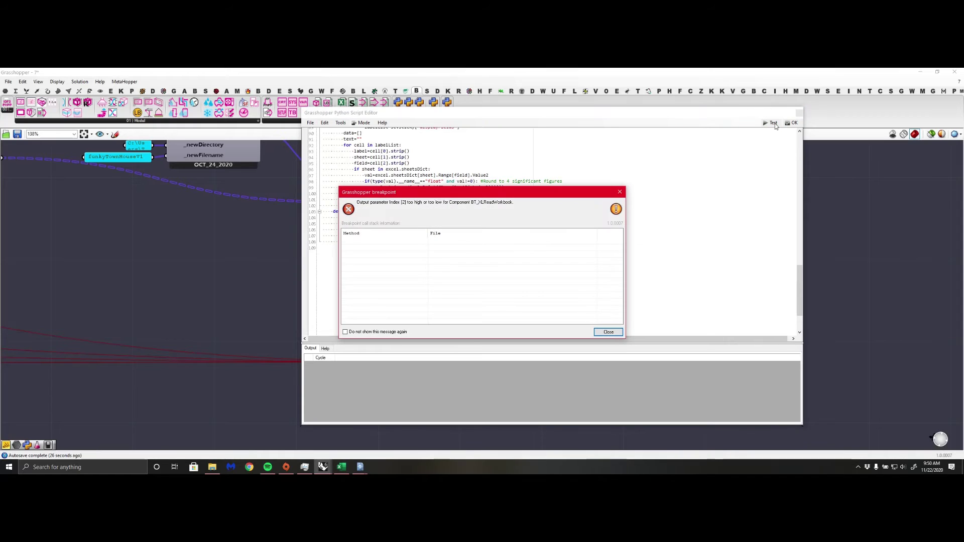
left_click(609, 332)
left_click(606, 332)
left_click(604, 332)
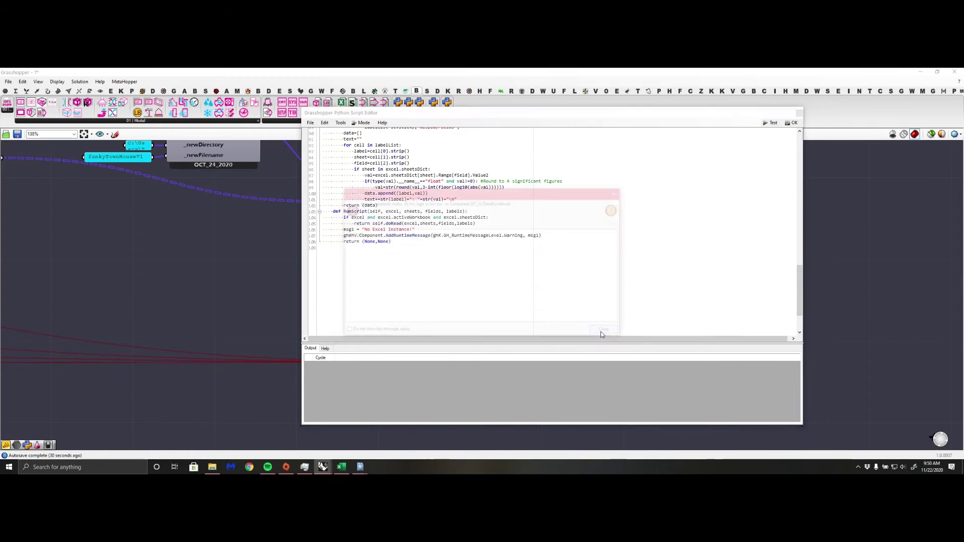
left_click(603, 333)
left_click(604, 332)
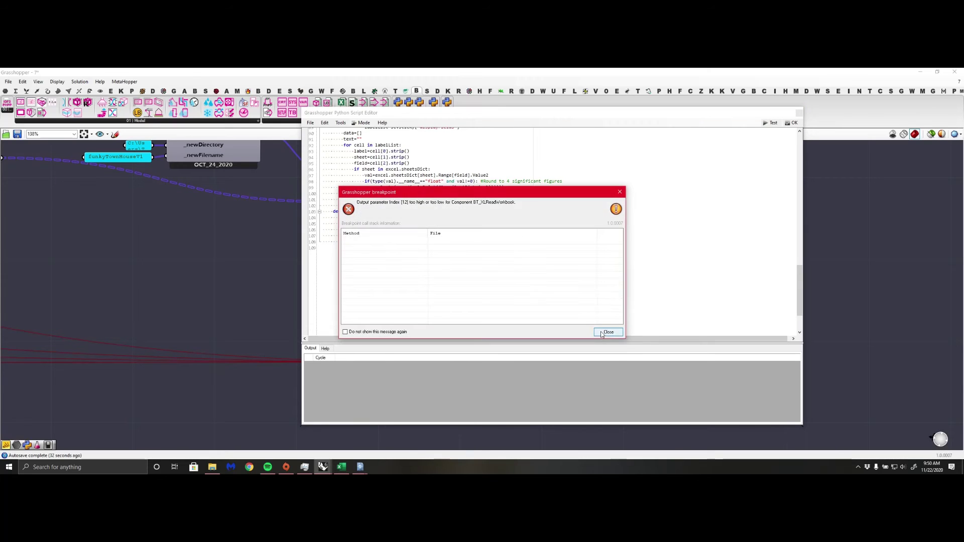
left_click(346, 333)
left_click(611, 332)
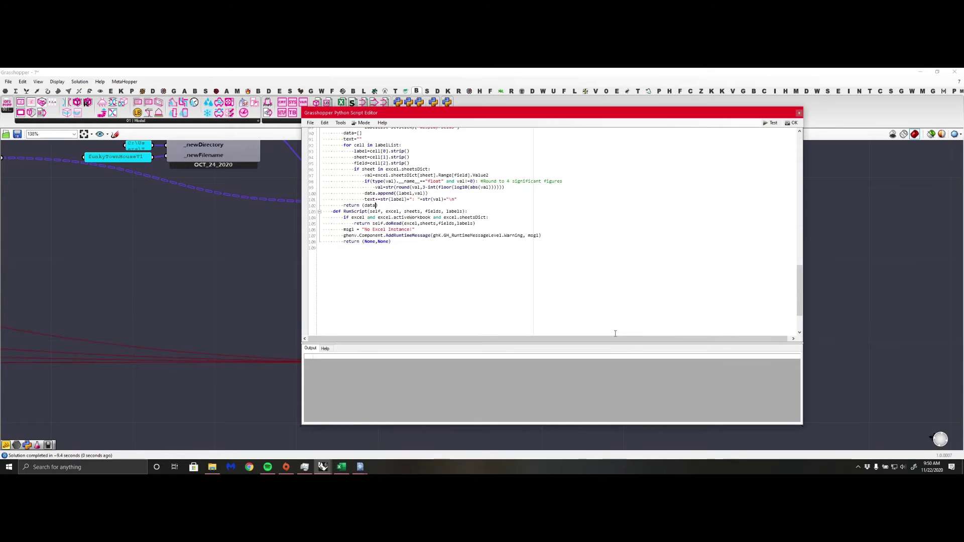
left_click(793, 123)
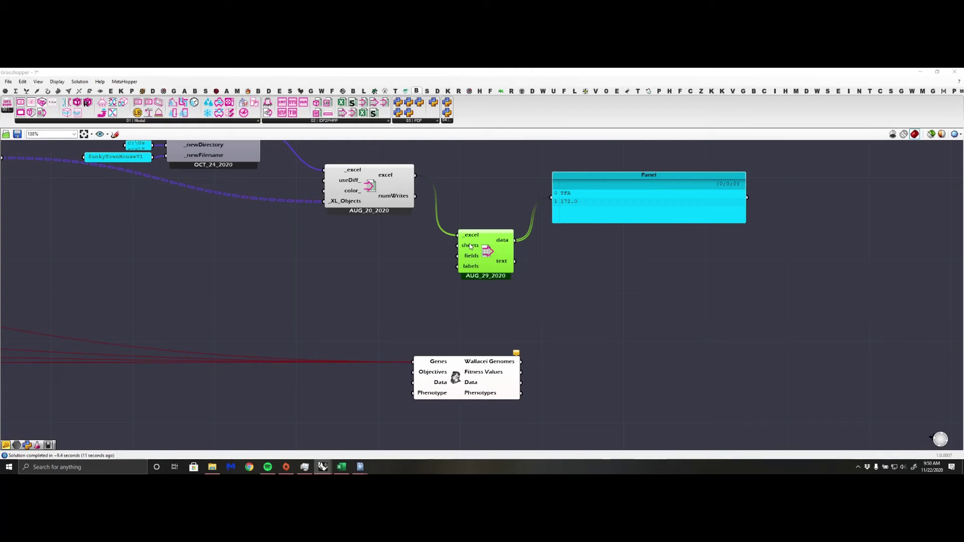
Switch to the PHPP workbook in Excel, find the heating demand cell on the Verification sheet, and return to Grasshopper
left_click(341, 467)
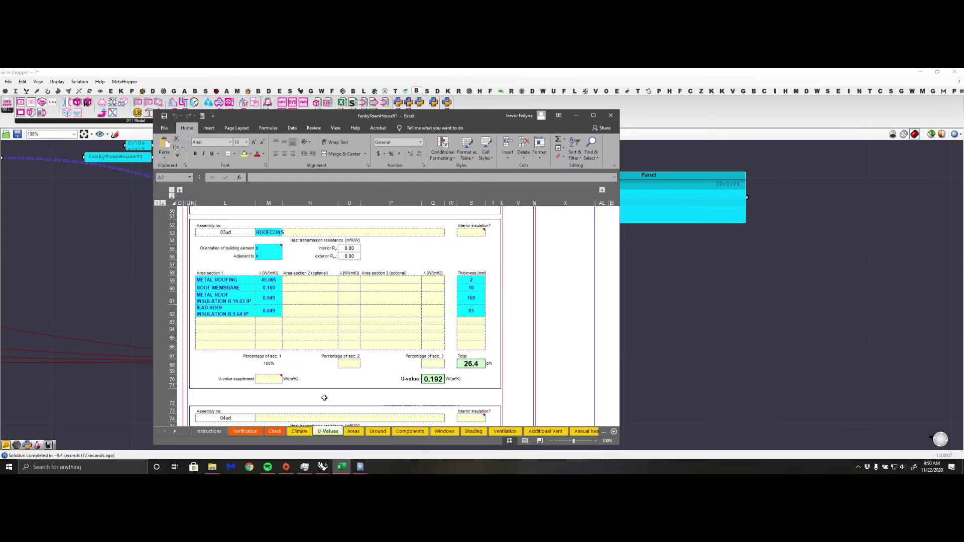
left_click(245, 431)
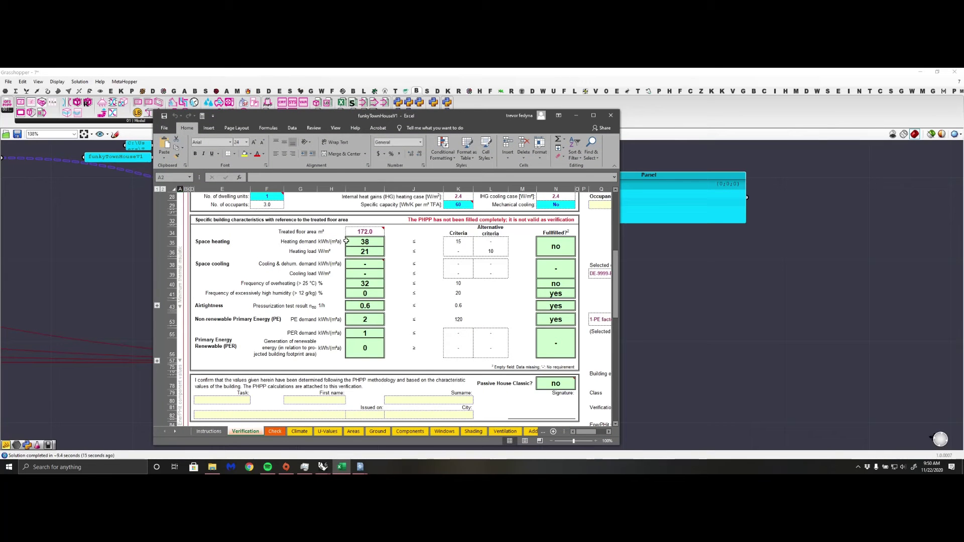
left_click(366, 241)
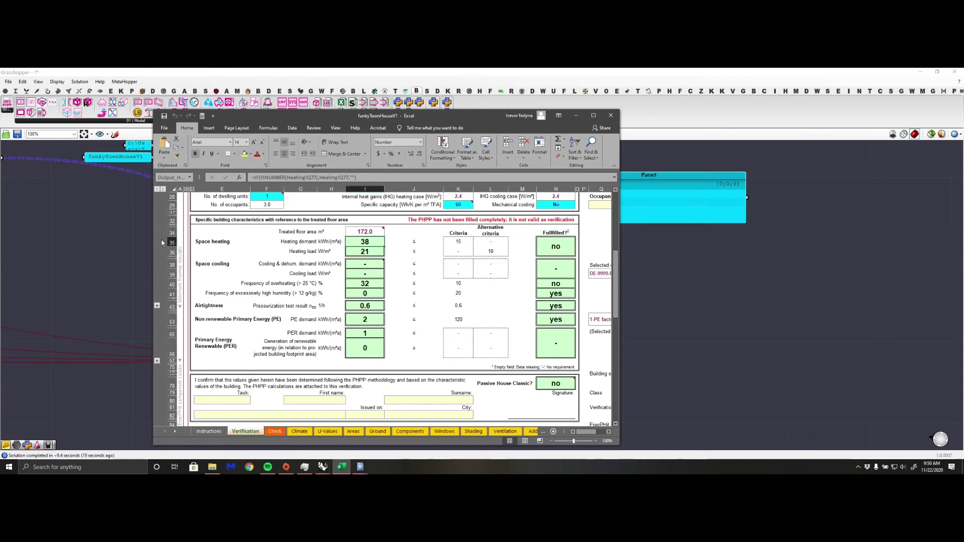
left_click(581, 117)
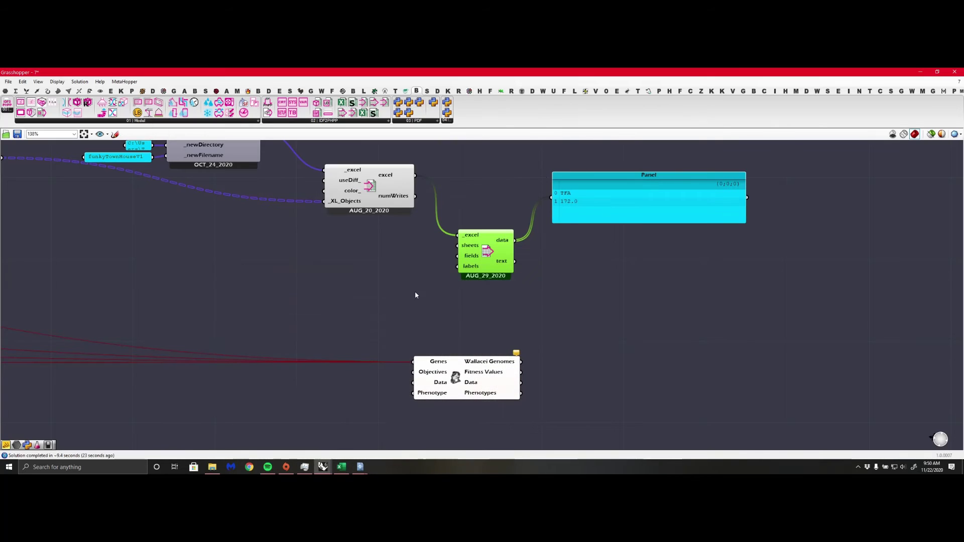
Add a panel containing I35, feed it into the workbook reader's fields input, and make it compact without a title
scroll(437, 265, "up", 2)
double_click(414, 257)
type("panel")
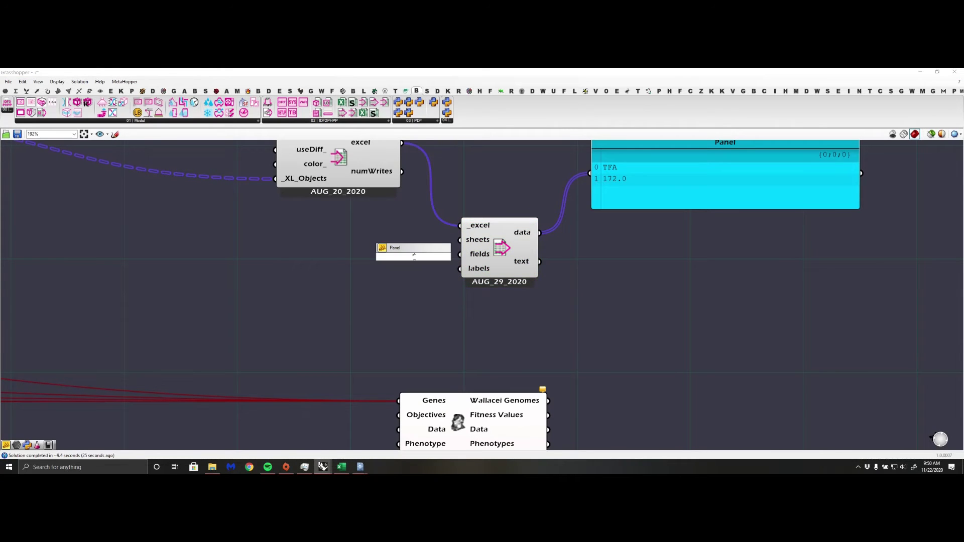
key("Return")
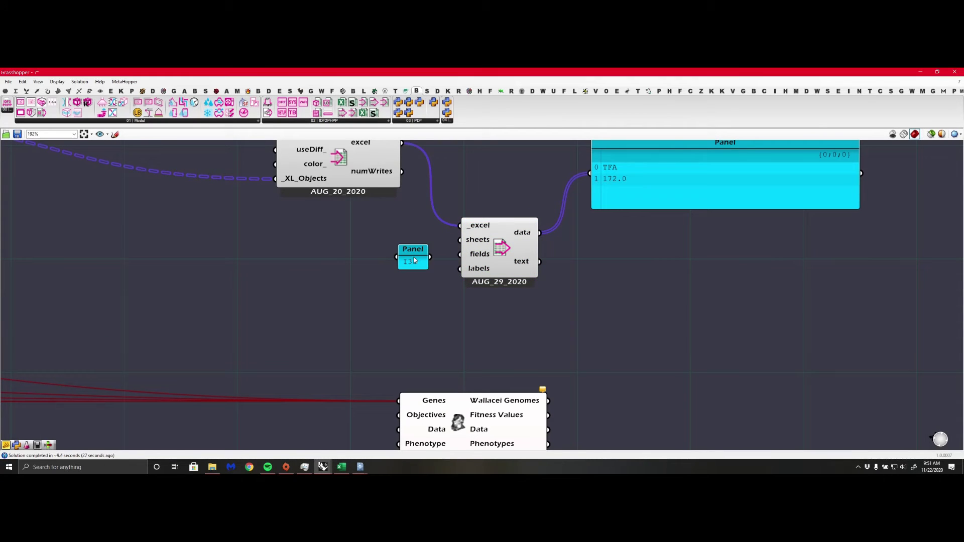
right_click(420, 251)
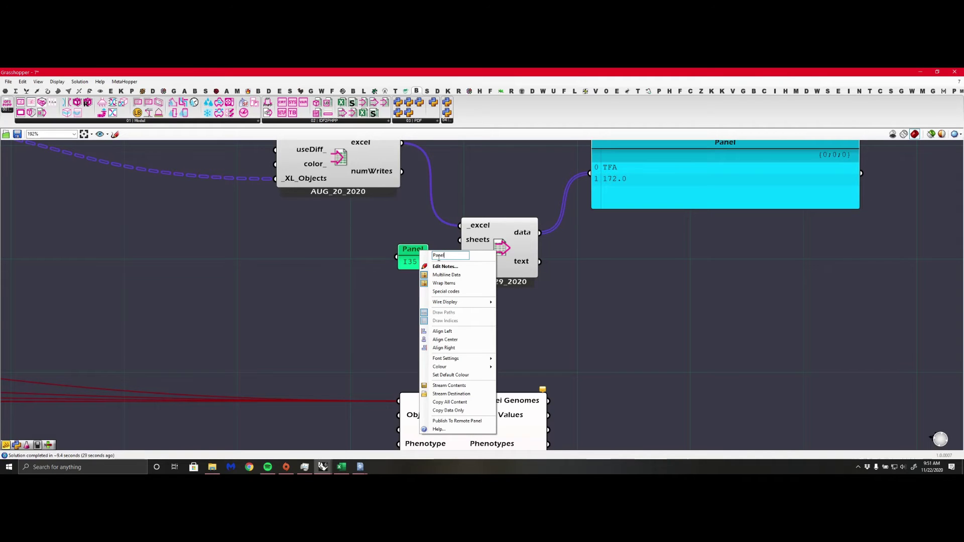
left_click(382, 254)
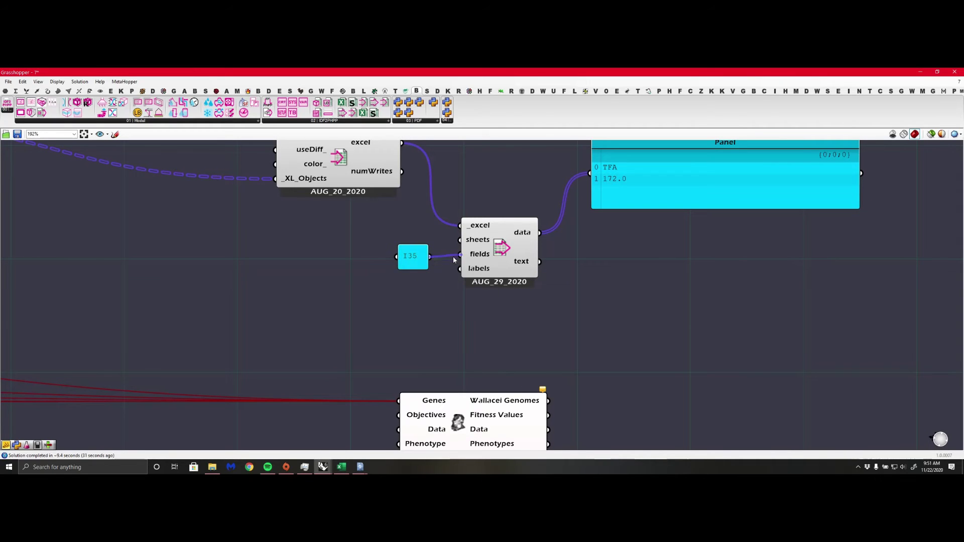
left_click_drag(420, 270, 421, 264)
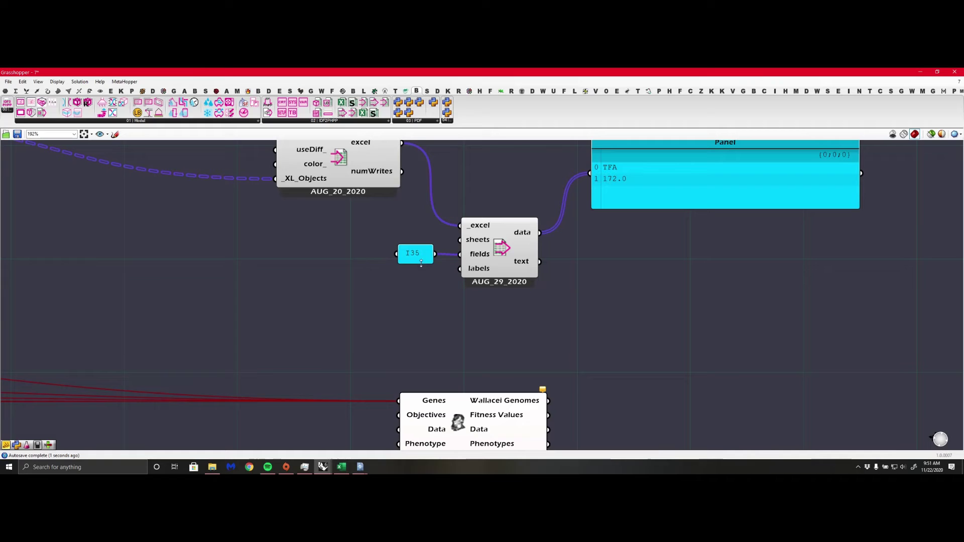
Add a Heating Demand panel without a title and feed it into the workbook reader's labels input
mouse_move(473, 274)
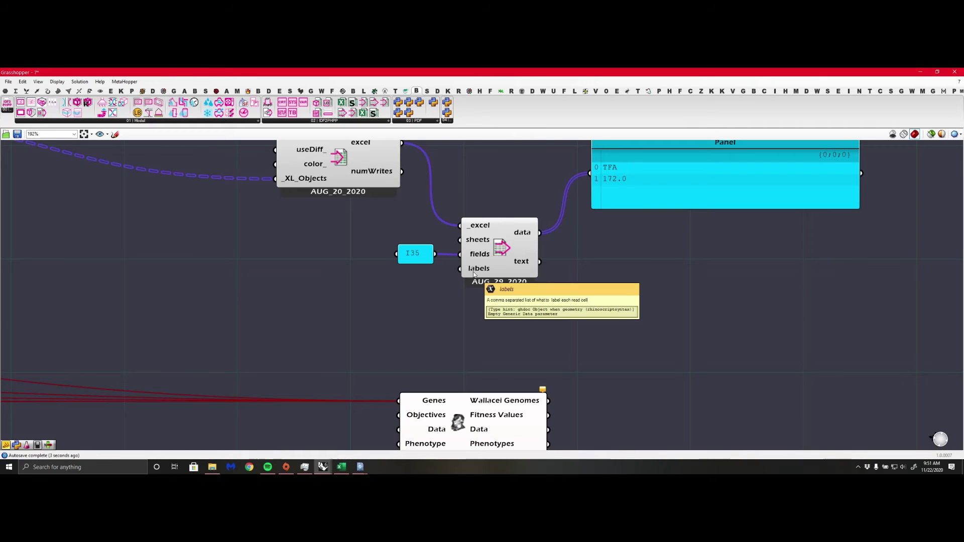
double_click(394, 286)
type("\"H")
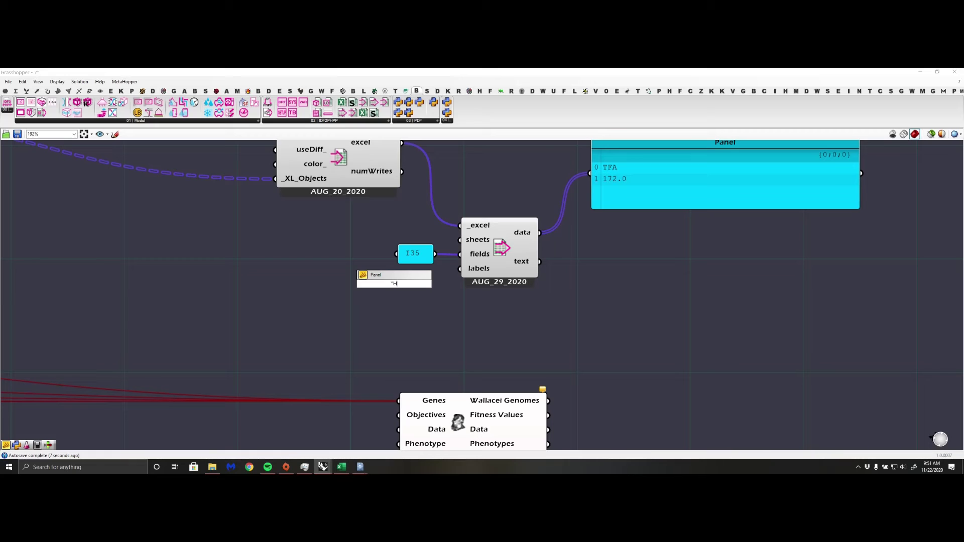
type("eating Demand")
key("Return")
right_click(399, 284)
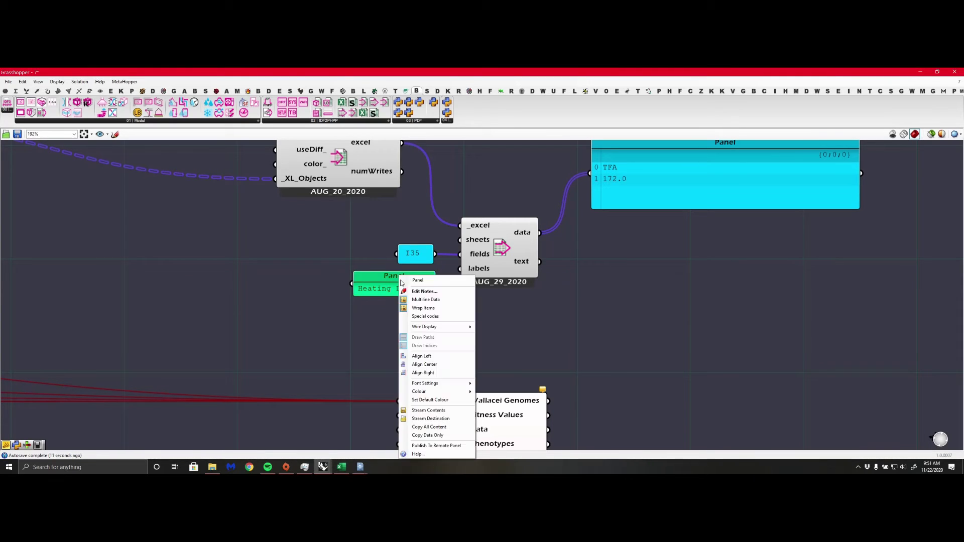
key("BackSpace")
key("Return")
left_click_drag(402, 296, 419, 274)
Add a Verification panel without a title, feed it into the reader's sheets input, and align it above the I35 panel
left_click(390, 231)
double_click(390, 235)
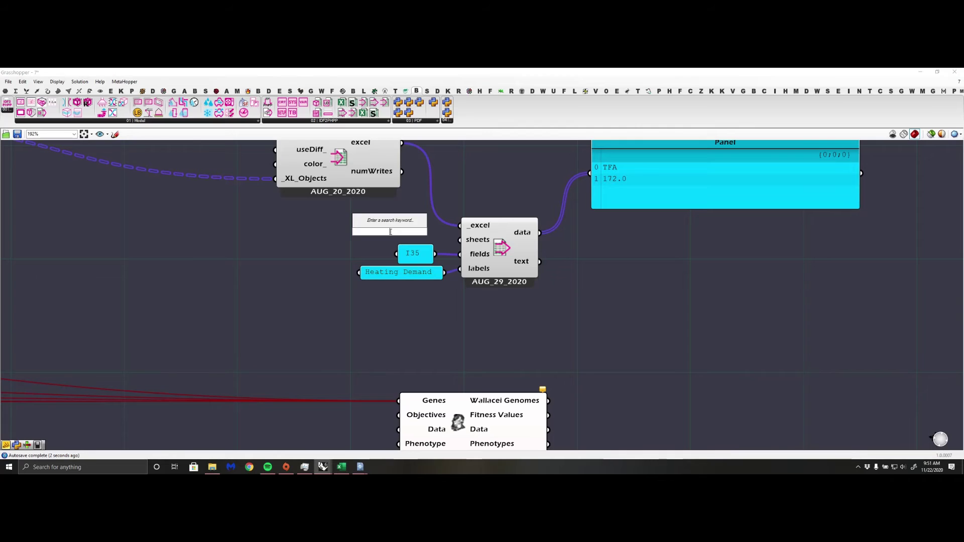
type("\"Verifi")
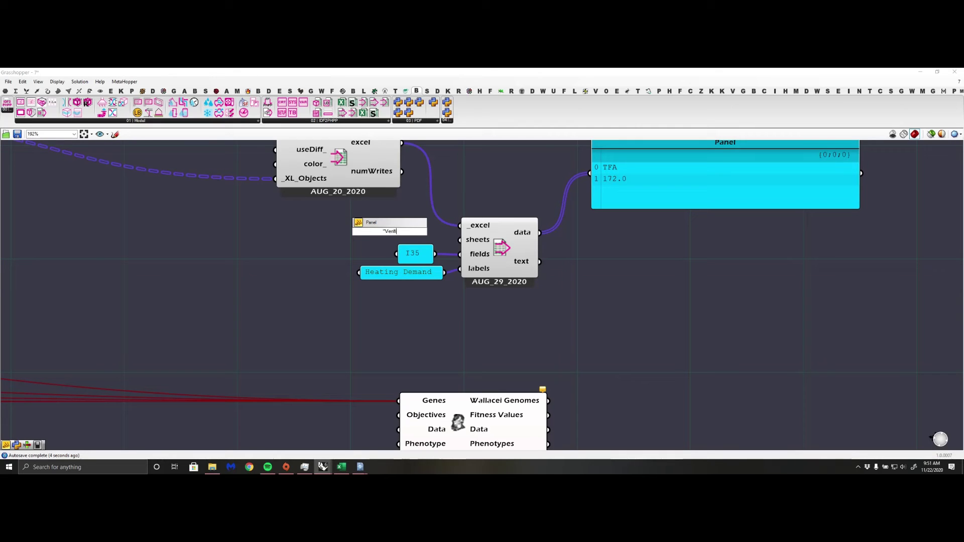
type("cation")
key("Return")
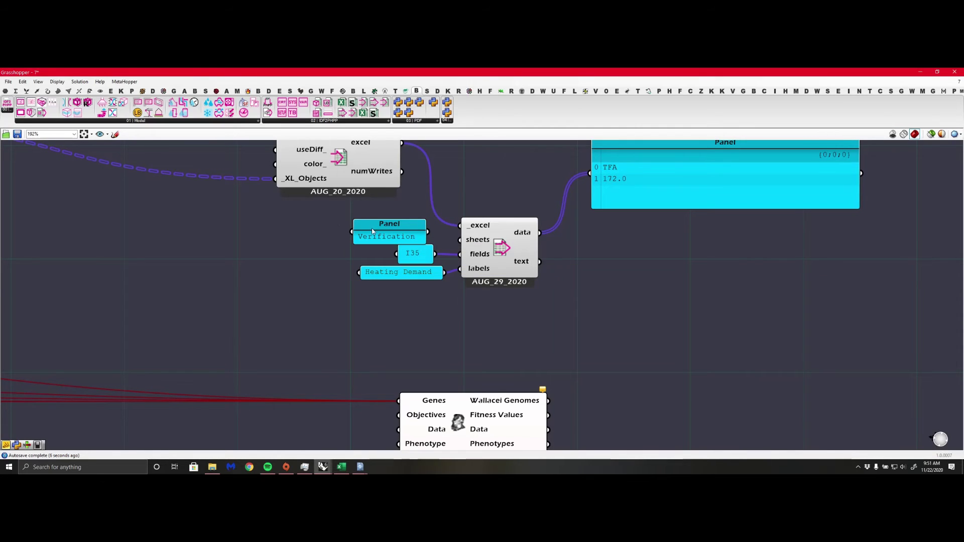
left_click(390, 225)
right_click(390, 226)
left_click(342, 234)
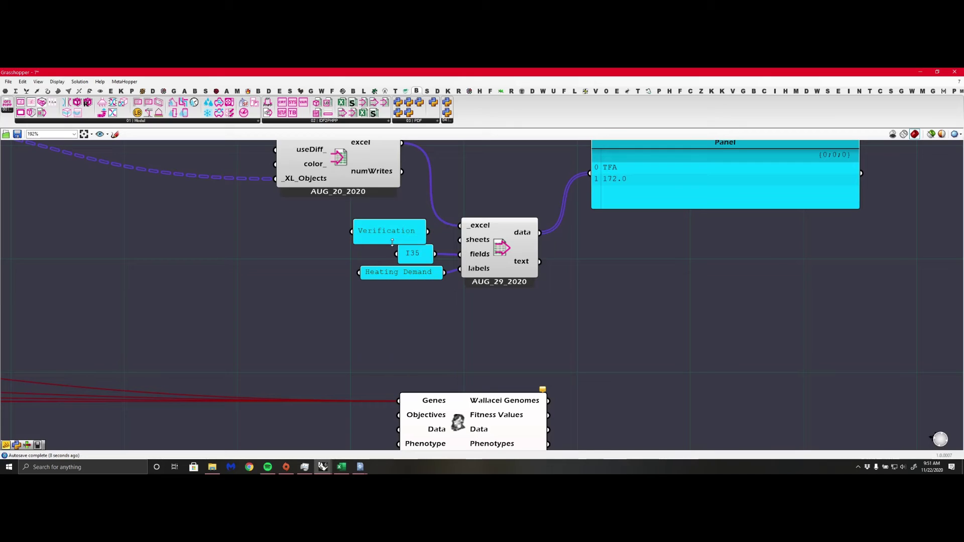
left_click_drag(427, 226, 460, 240)
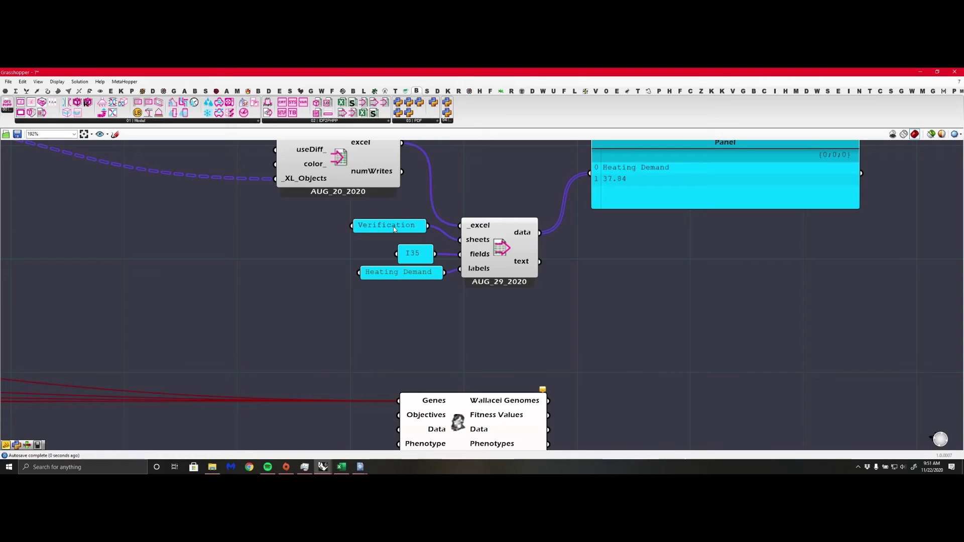
mouse_move(396, 227)
left_mouse_down()
mouse_move(416, 234)
mouse_move(409, 238)
left_mouse_up()
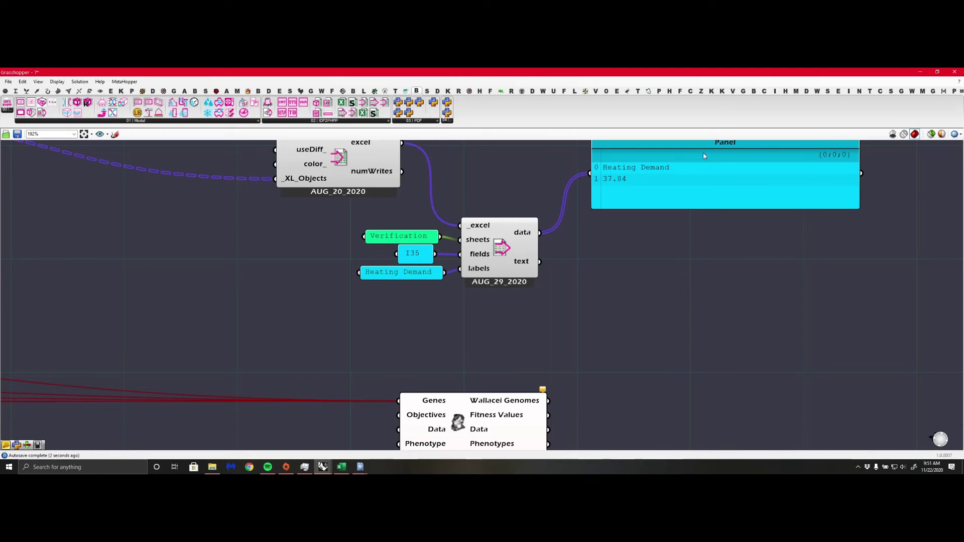
Add a List Item component beside the workbook reader and feed the reader's data output into its List input
double_click(589, 279)
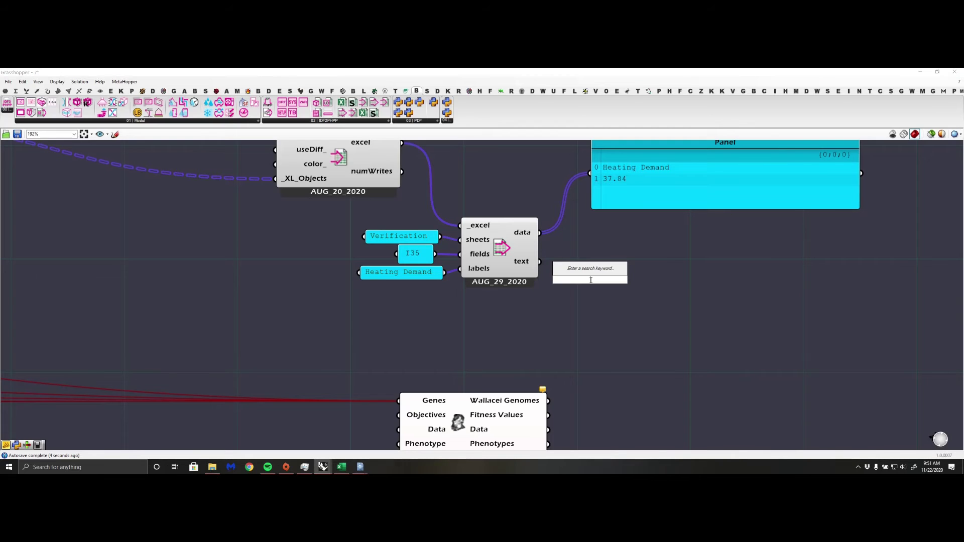
type("list")
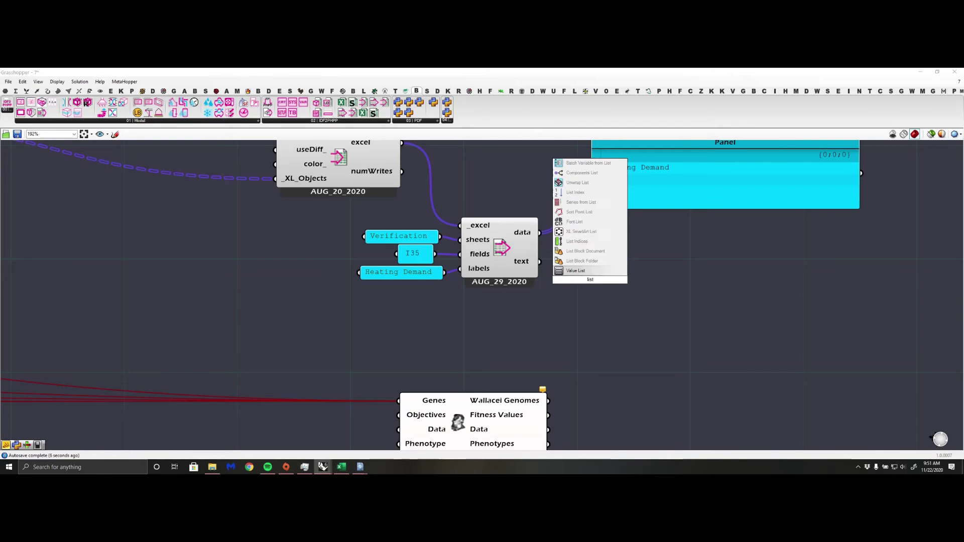
type(" it")
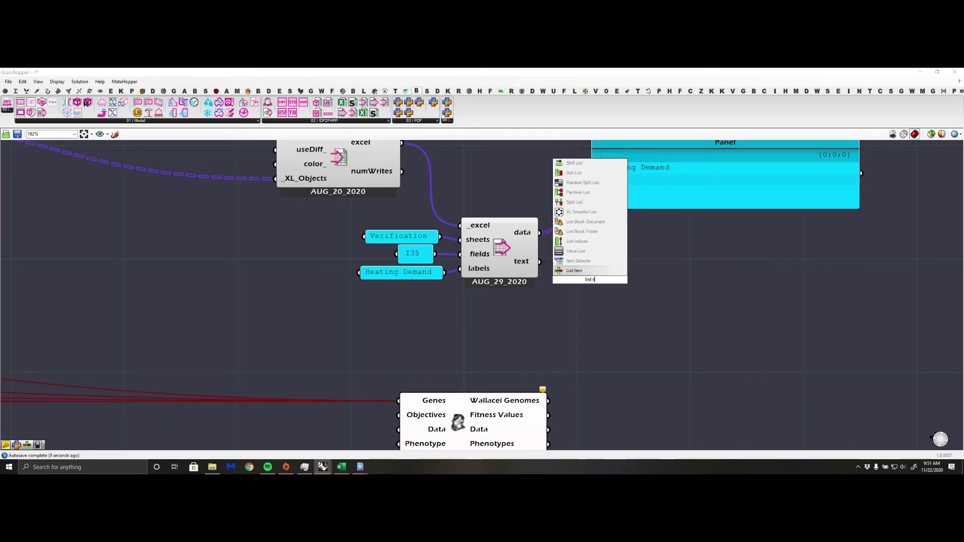
key("Return")
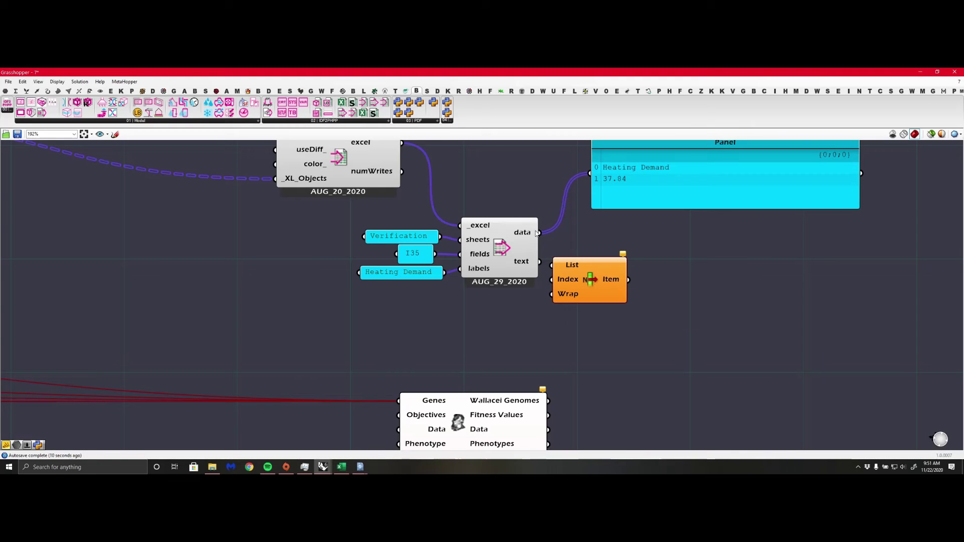
left_click_drag(538, 232, 626, 294)
Add a panel containing 1 without a title and feed it into the List Item's Index input
right_click(559, 327)
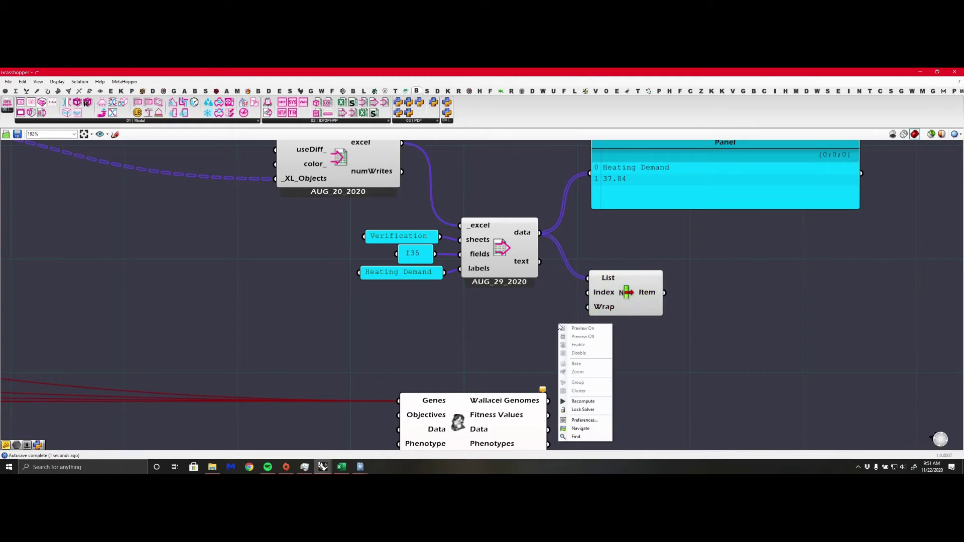
left_click(534, 327)
double_click(534, 325)
type("Panel")
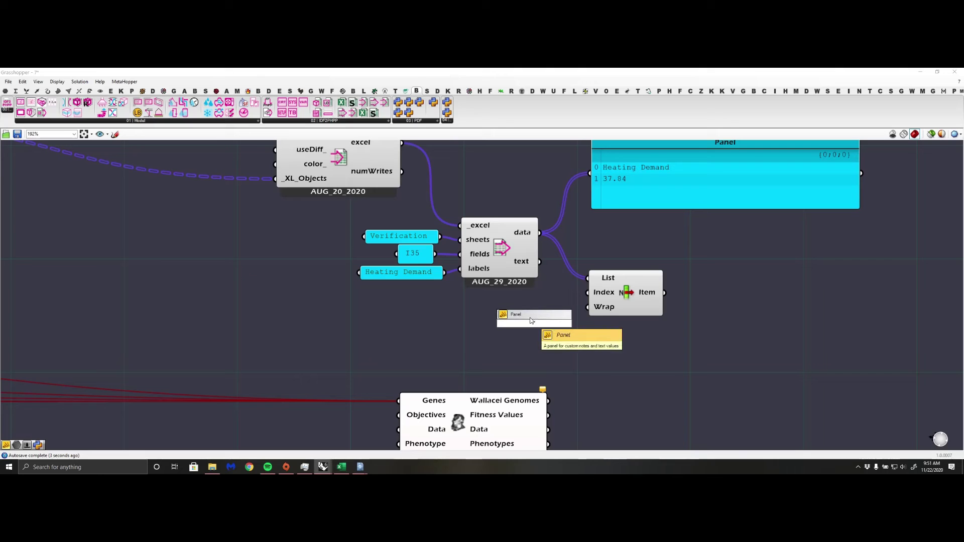
key("Return")
scroll(529, 319, "up", 2)
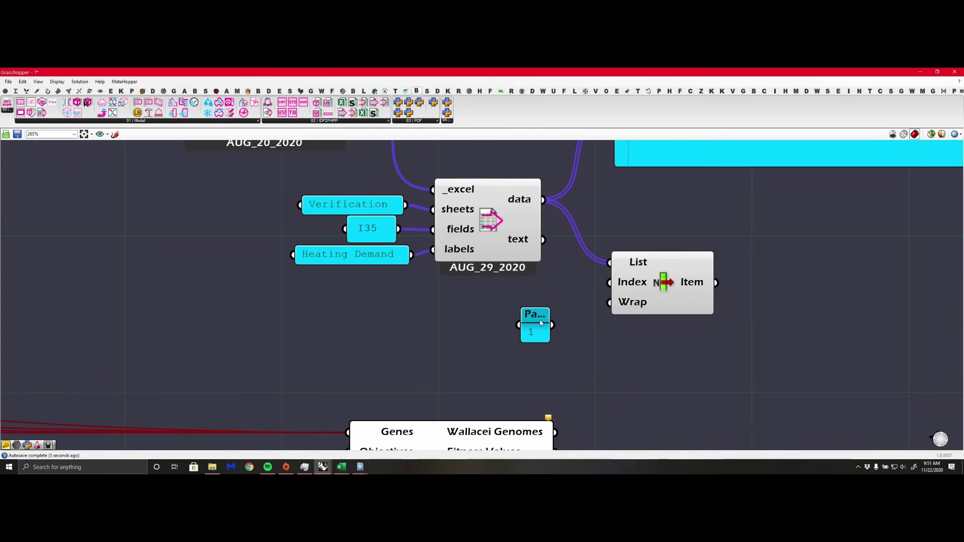
right_click(541, 322)
left_click(550, 282)
left_click_drag(549, 341, 609, 282)
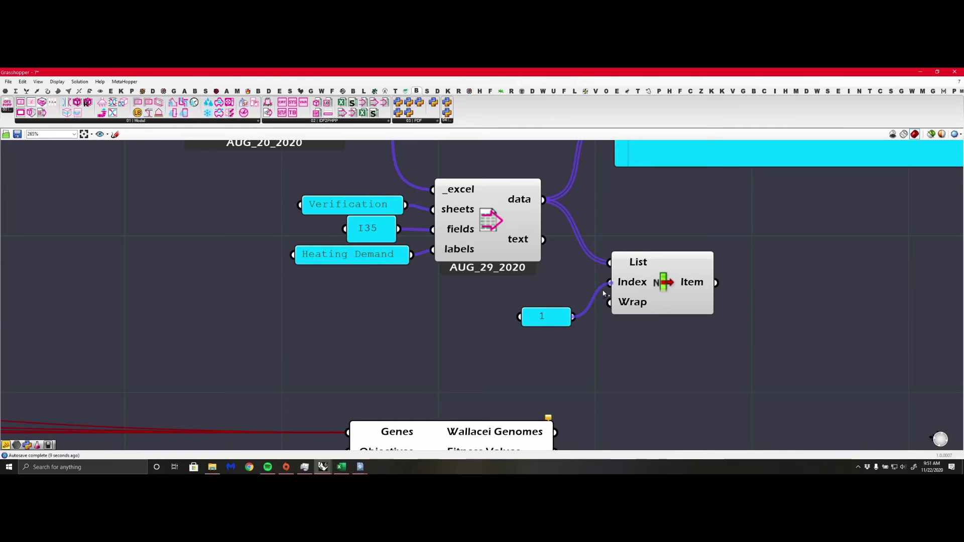
scroll(544, 302, "down", 4)
scroll(544, 301, "down", 1)
left_click(546, 297)
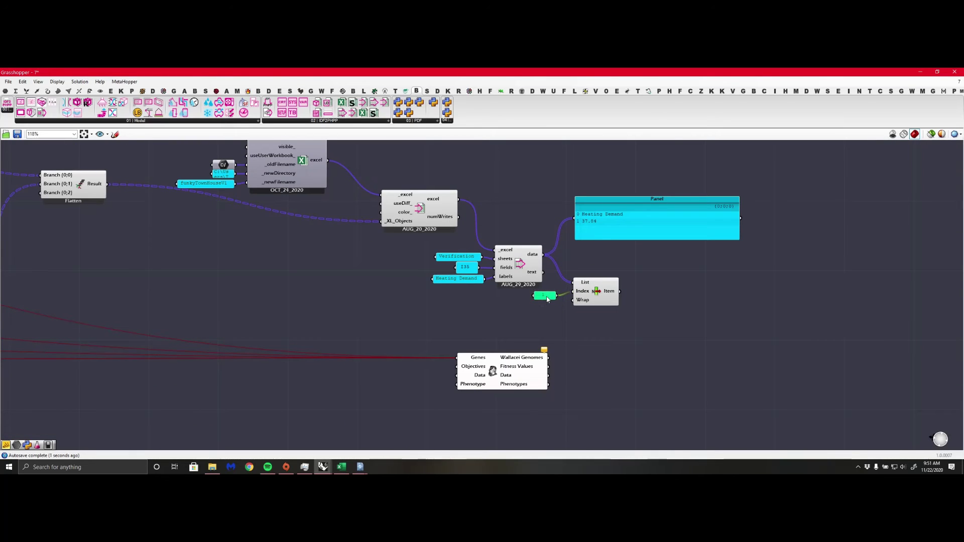
Link the List Item output to Wallacei X's Objectives input and move the Wallacei X component further down
left_click_drag(620, 291, 455, 367)
left_click(492, 371)
scroll(546, 365, "down", 3)
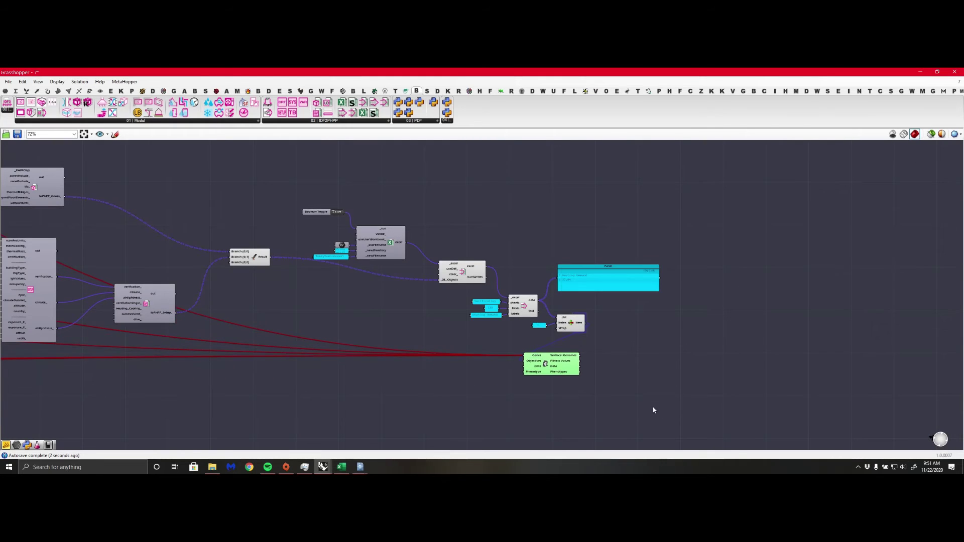
right_click_drag(654, 410, 698, 293)
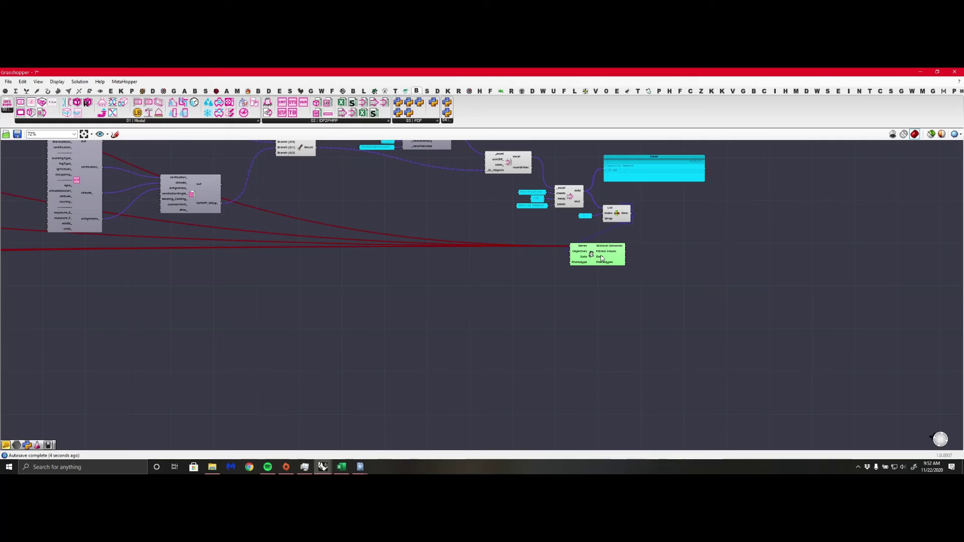
left_click_drag(601, 258, 624, 319)
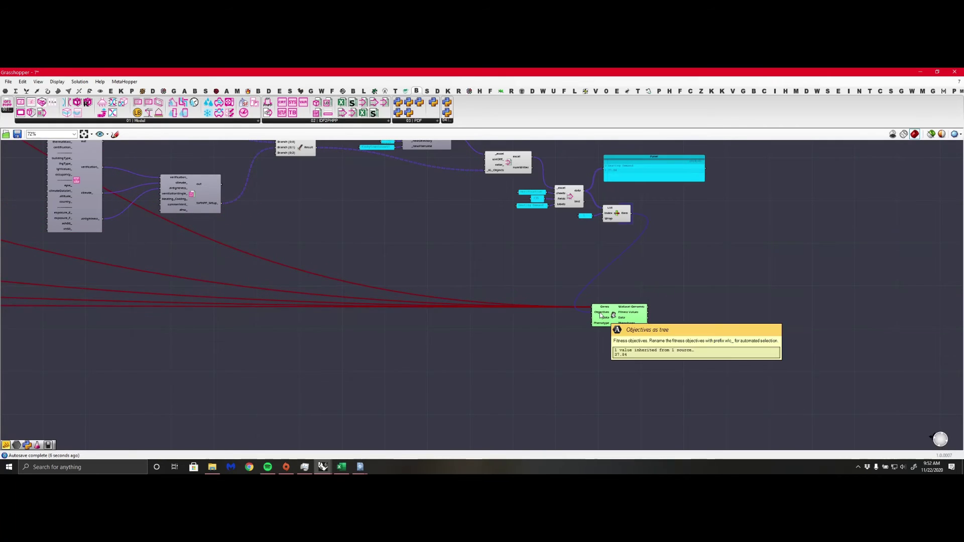
Insert a relay on the wire between the List Item output and Wallacei X's Objectives input
scroll(599, 311, "up", 3)
double_click(577, 271)
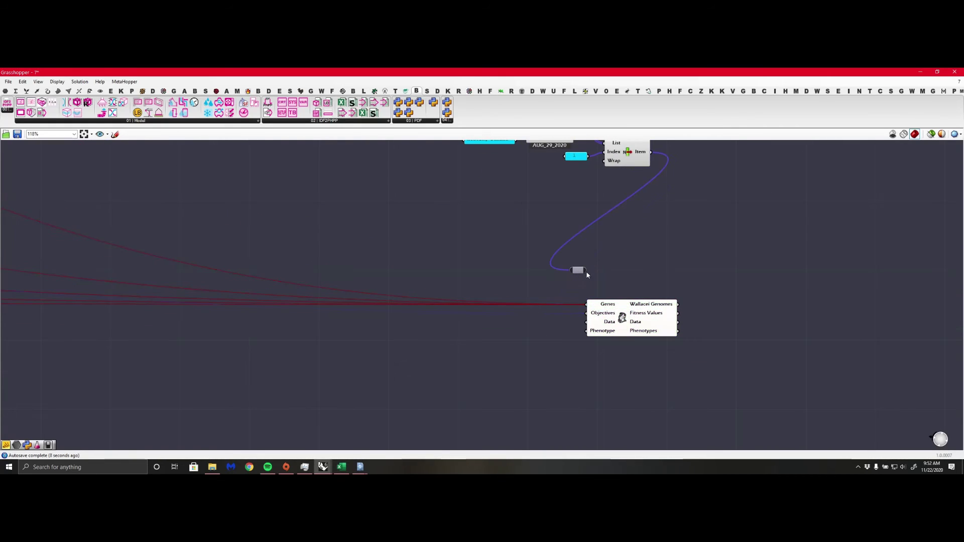
scroll(584, 273, "up", 4)
Try naming the relay wlc_maximize, and clear the name again
right_click(572, 271)
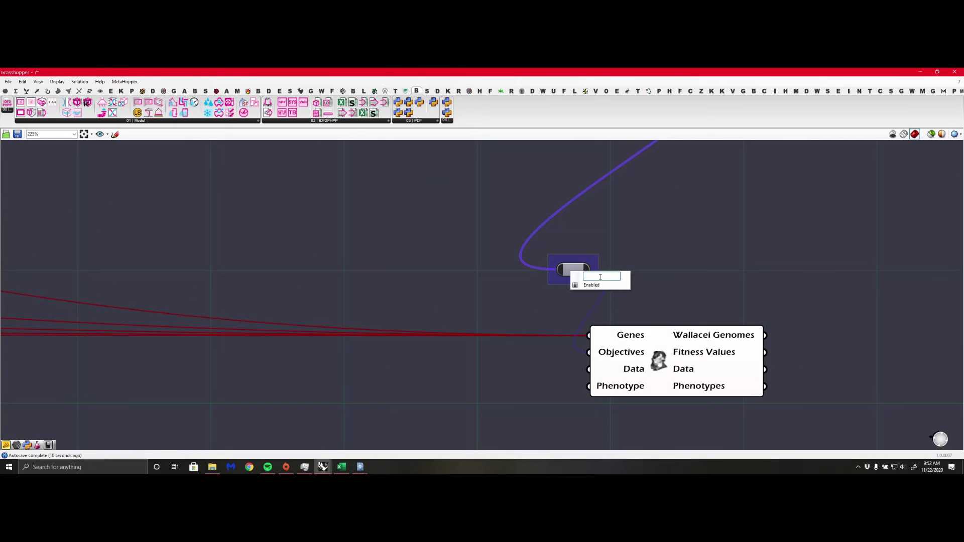
type("wlc_")
key("BackSpace")
key("BackSpace")
key("BackSpace")
type("ma")
type("c_ma")
type("ximize")
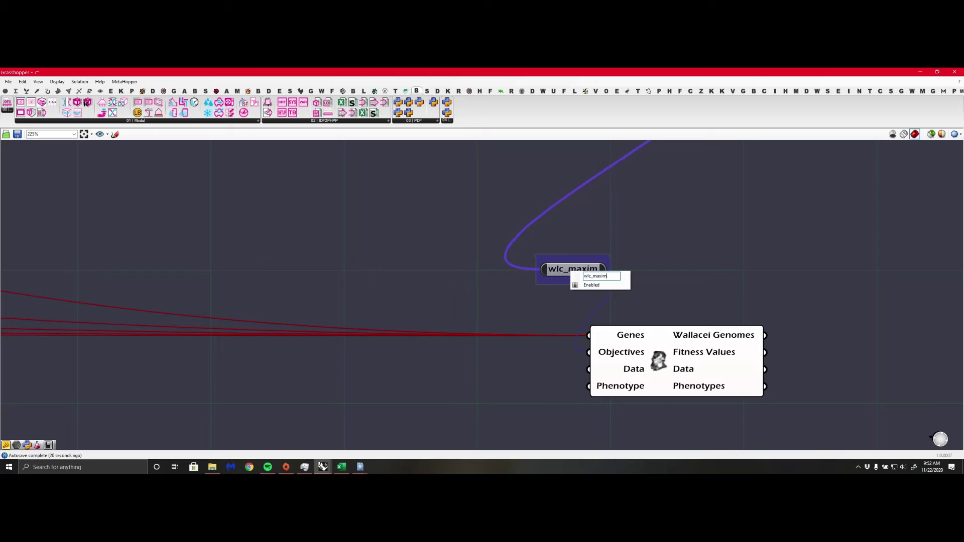
key("BackSpace")
key("BackSpace")
key("BackSpace")
key("BackSpace")
key("BackSpace")
key("BackSpace")
key("BackSpace")
key("BackSpace")
key("BackSpace")
key("BackSpace")
key("BackSpace")
key("BackSpace")
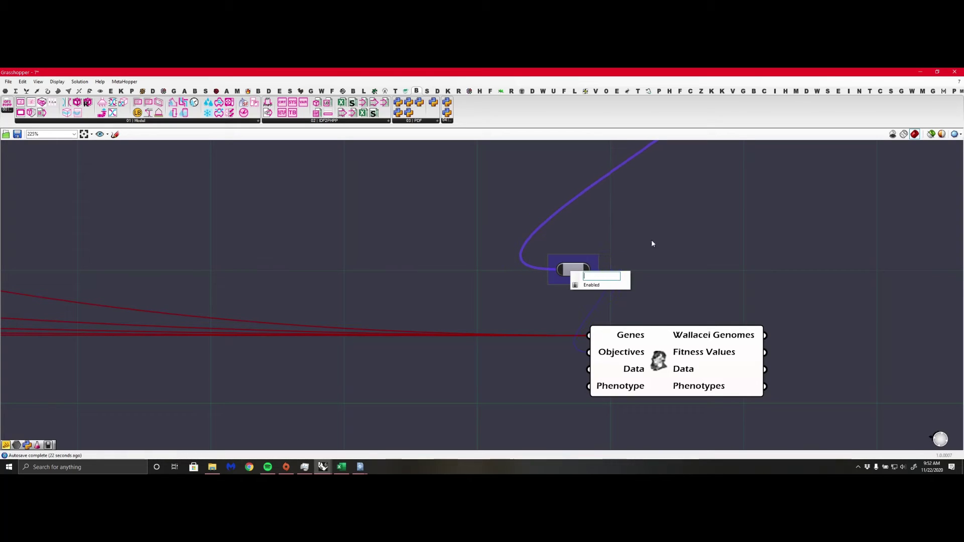
left_click(676, 260)
left_click(575, 271)
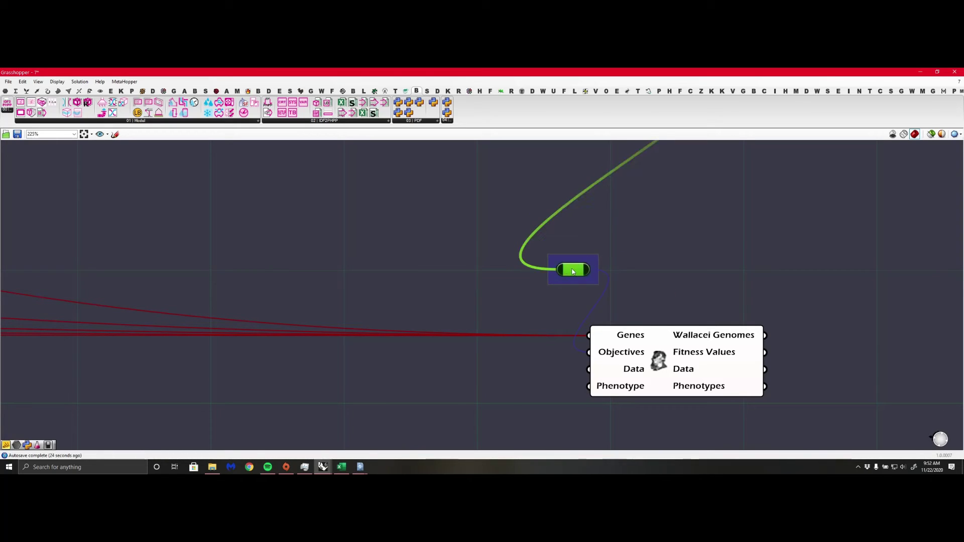
Delete the relay between the List Item output and Wallacei X's Objectives input
key("Delete")
scroll(597, 334, "down", 2)
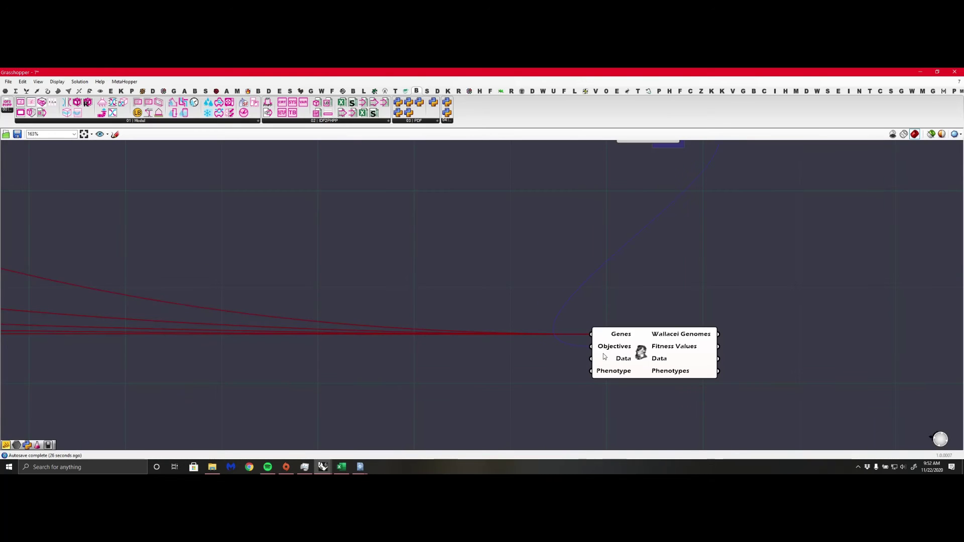
scroll(607, 351, "down", 3)
scroll(607, 352, "down", 3)
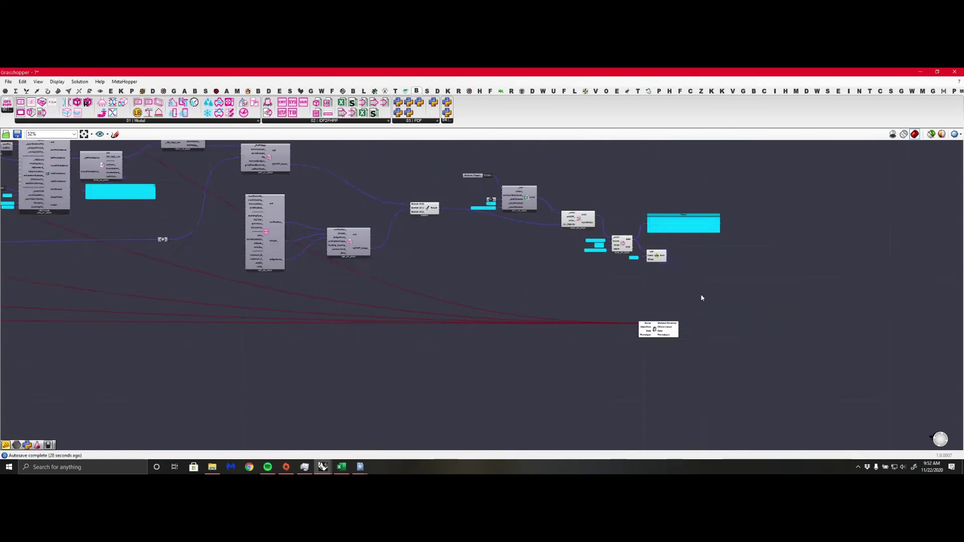
Examine the output value of the List Item fed by the insulation cost per square meter panel
right_click_drag(343, 364, 622, 372)
scroll(622, 336, "down", 3)
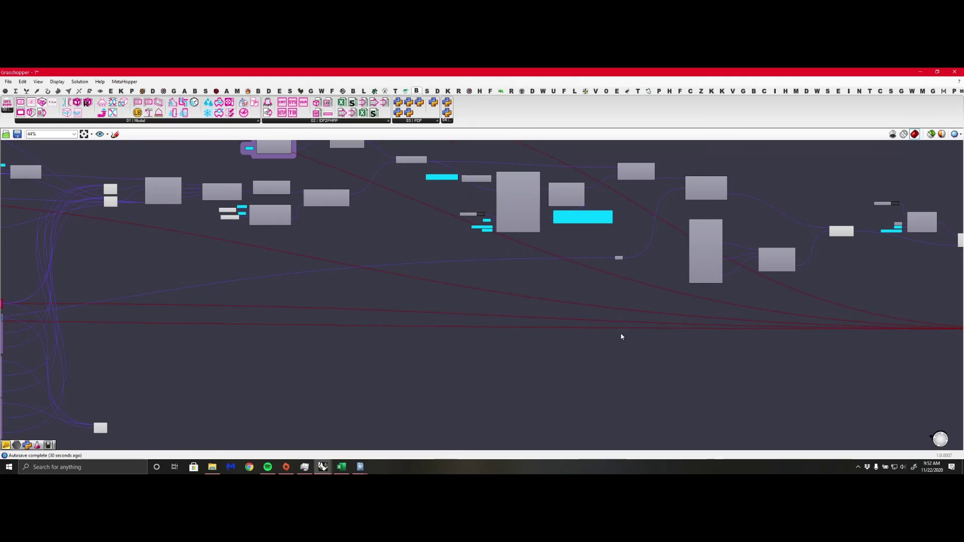
scroll(230, 364, "up", 5)
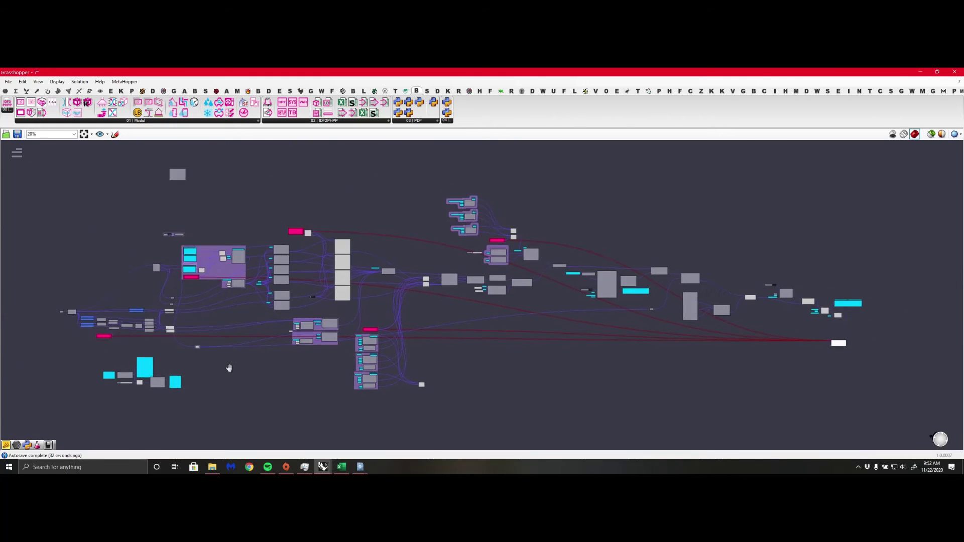
right_click_drag(155, 254, 337, 174)
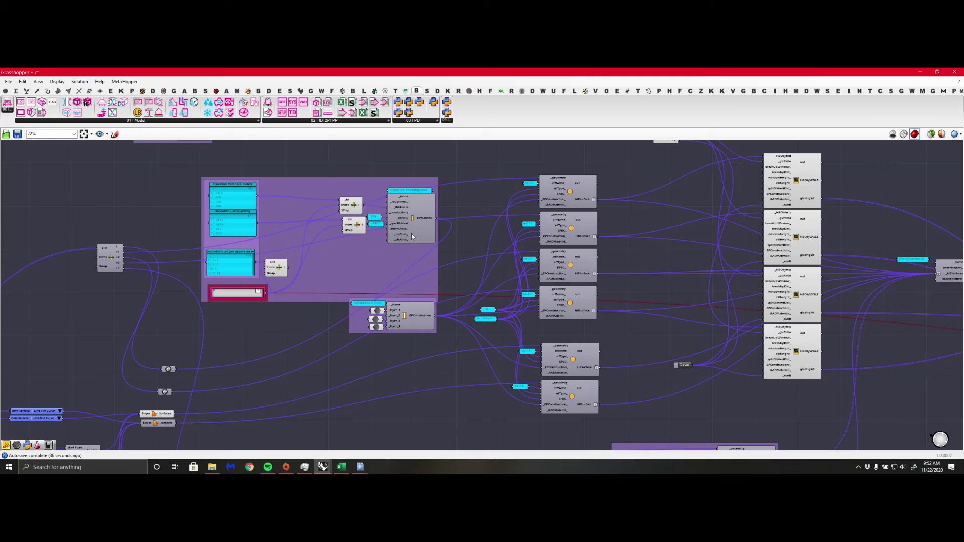
mouse_move(284, 266)
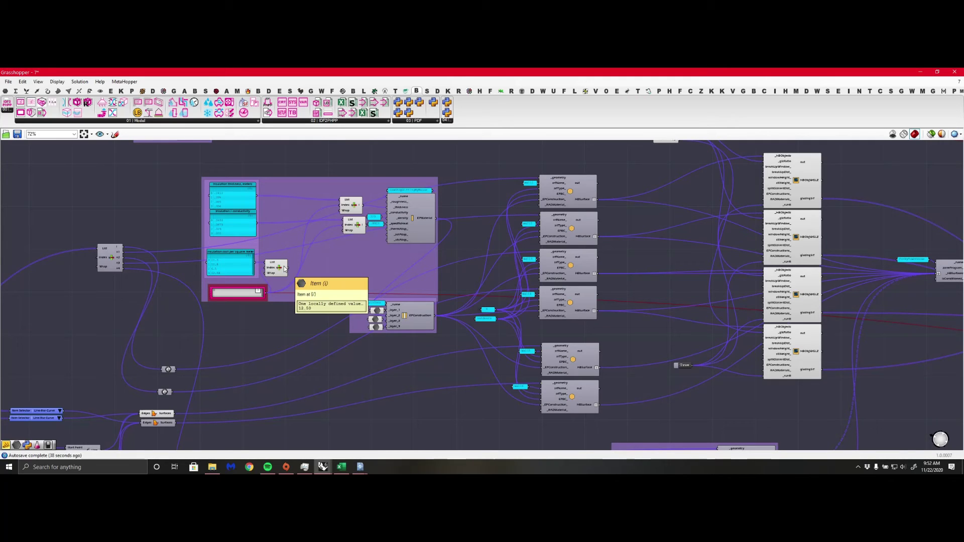
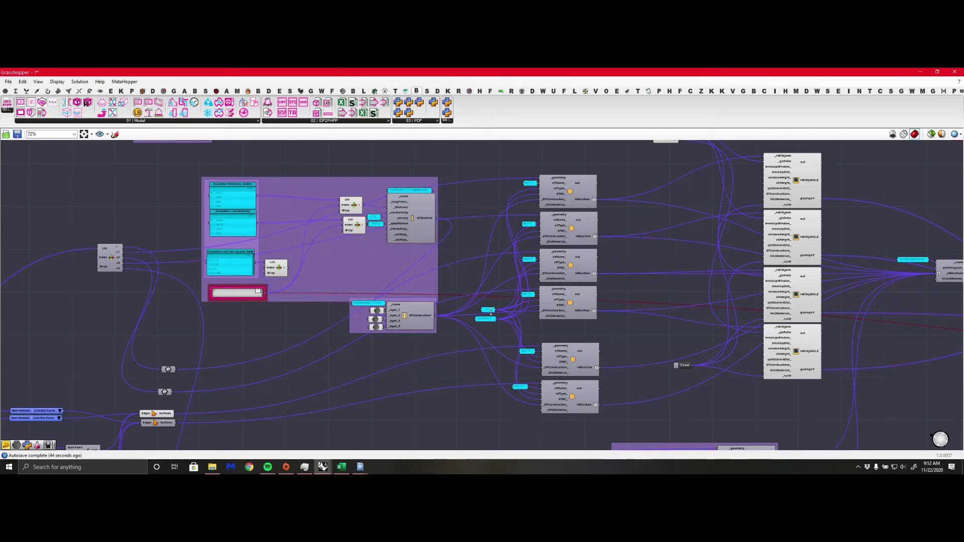
Open the component search on empty canvas below the List Item that supplies the wall surfaces
left_click(113, 257)
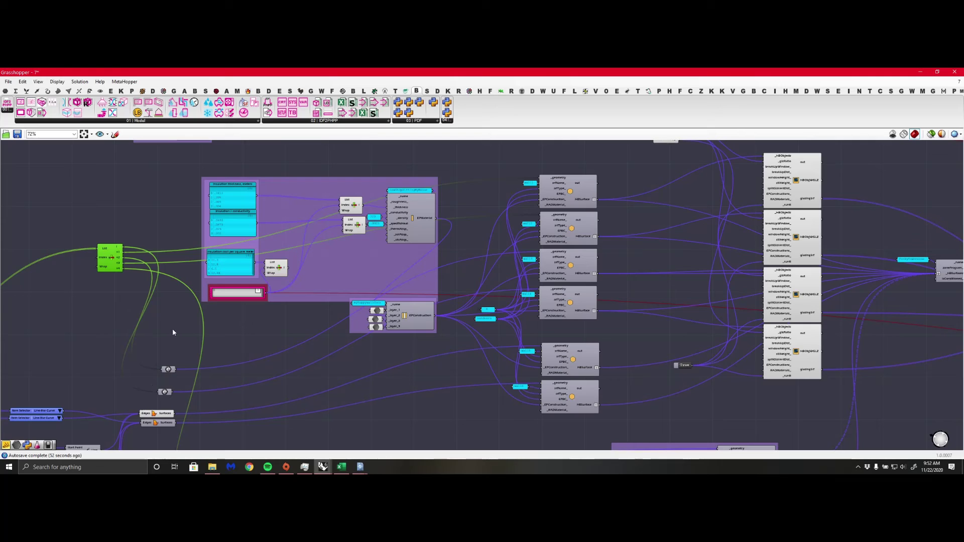
double_click(184, 341)
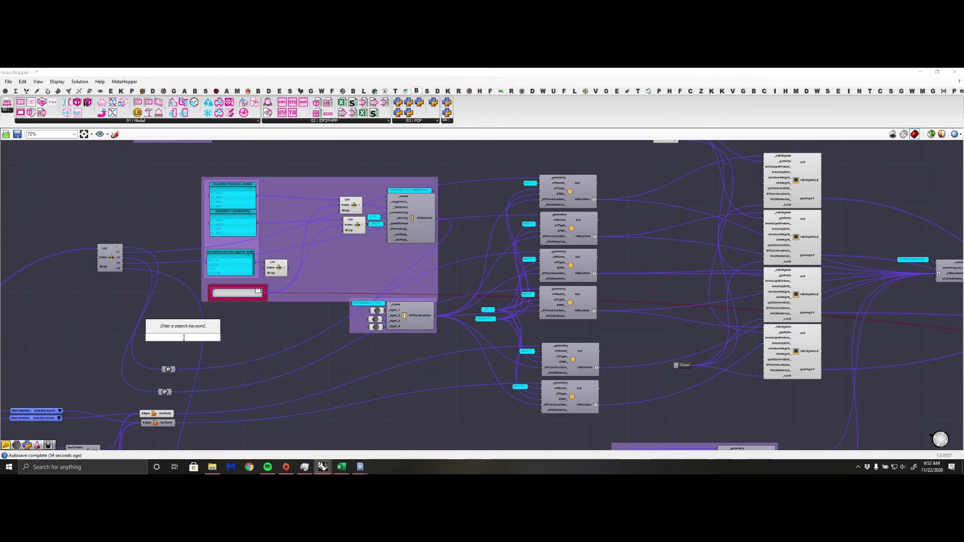
type("mass")
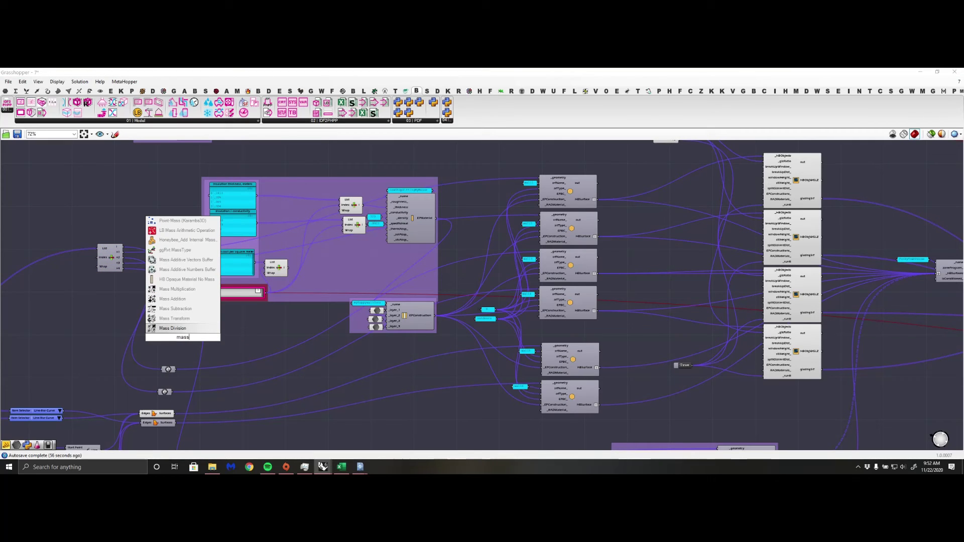
key("BackSpace")
key("BackSpace")
key("BackSpace")
key("BackSpace")
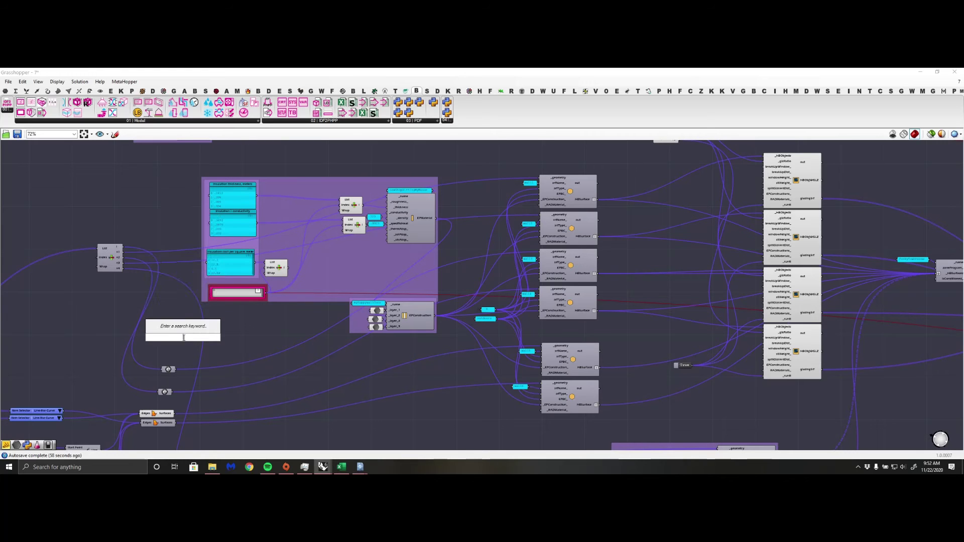
Add an Area component below the List Item that supplies the wall surfaces
type("area")
key("Return")
scroll(136, 301, "up", 5)
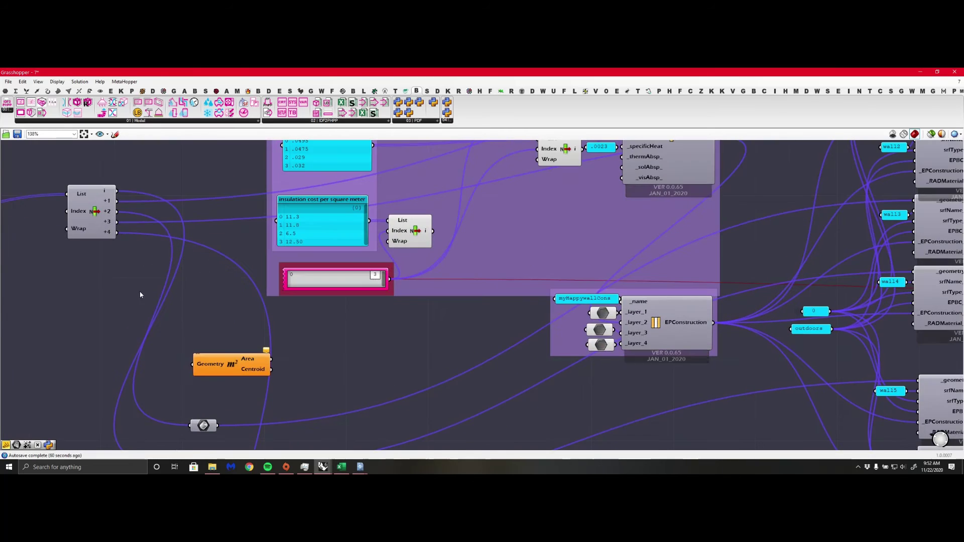
right_click_drag(204, 282, 219, 223)
Link the first wall surface outputs of the List Item to the Area component's Geometry input and move Area clear of the wires
left_click(111, 167)
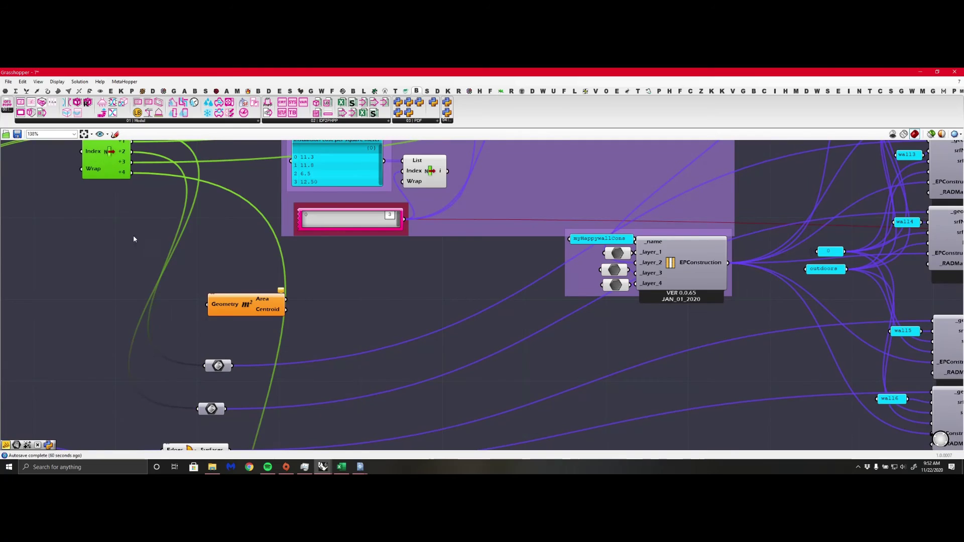
scroll(141, 240, "down", 3)
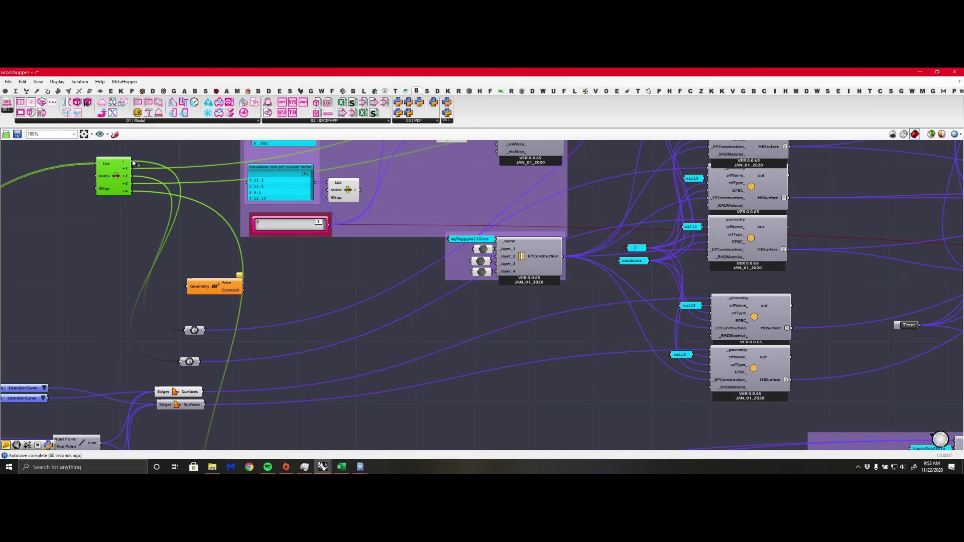
left_click_drag(184, 285, 213, 291)
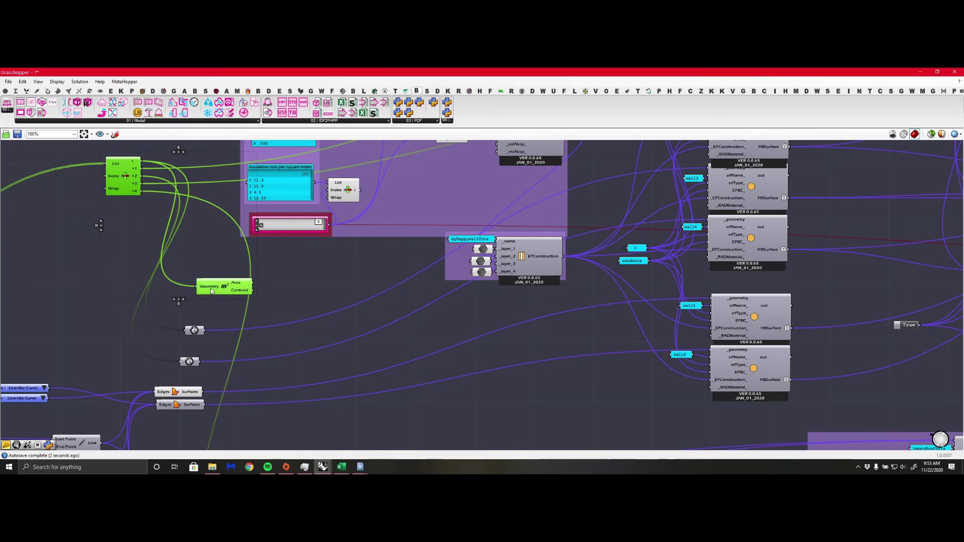
left_click(194, 340)
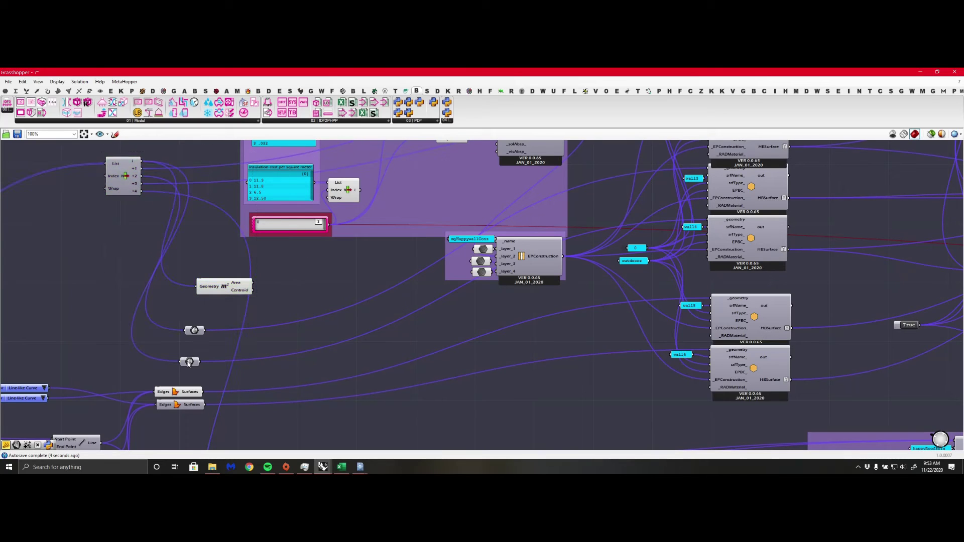
left_click(189, 361)
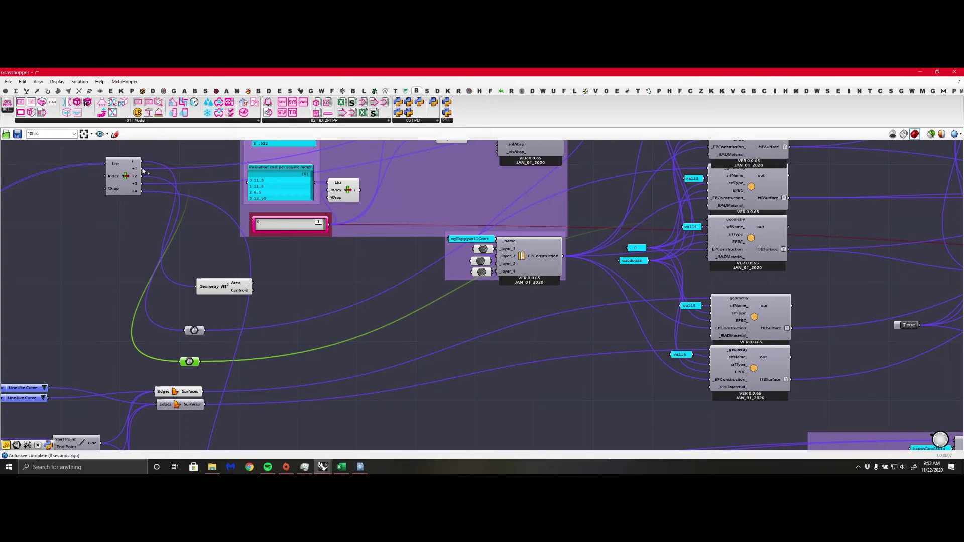
scroll(143, 179, "up", 2)
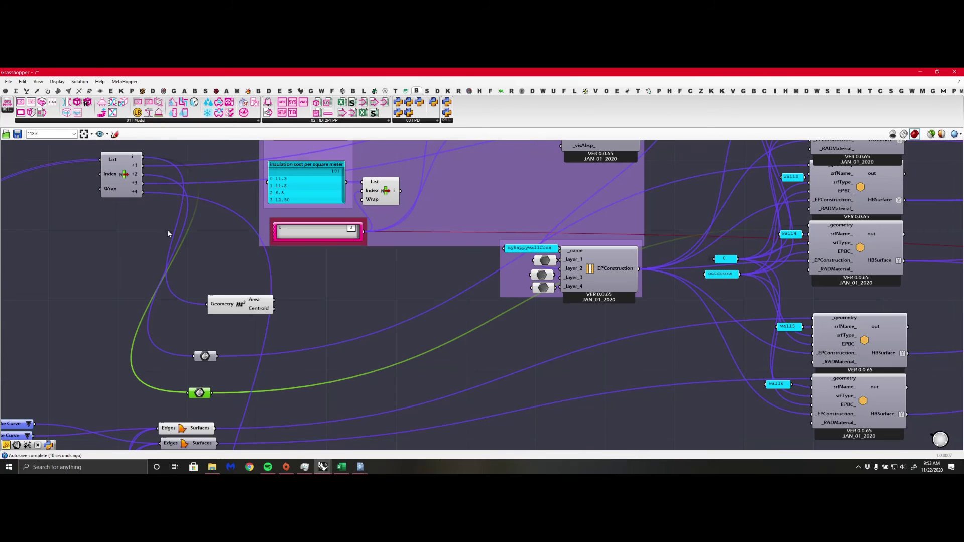
left_click(204, 355)
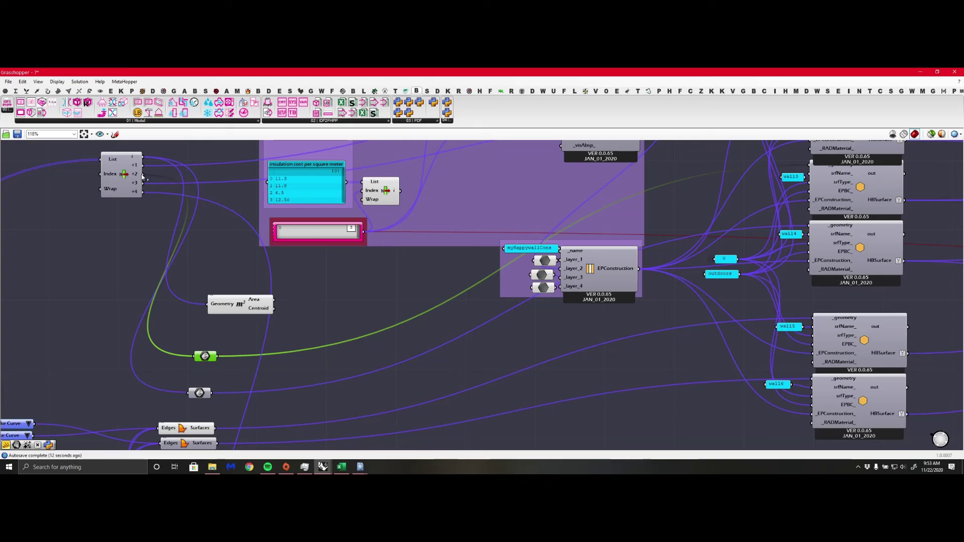
left_click_drag(190, 268, 340, 318)
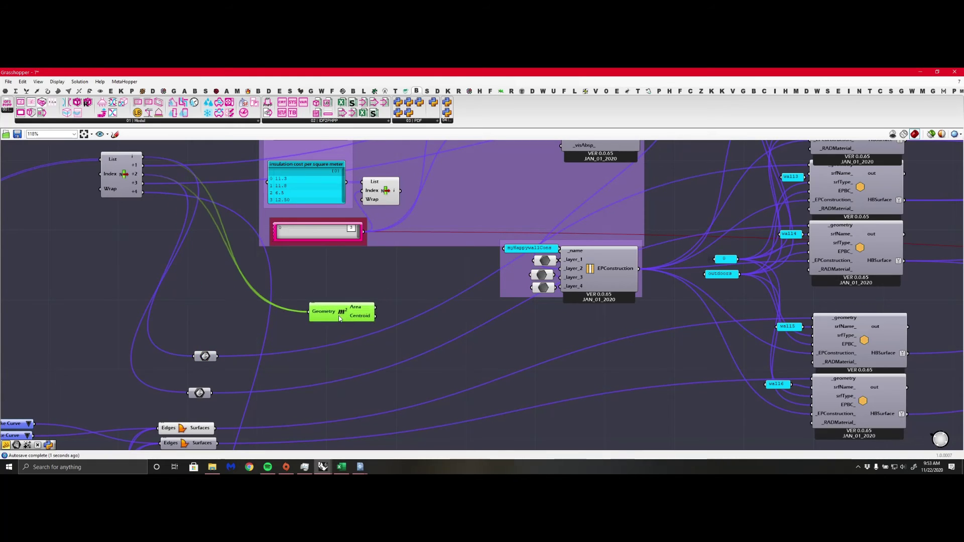
Add the remaining wall surface outputs to the Area component's Geometry input, check its Area output, and move it closer to the List Item
scroll(241, 269, "down", 3)
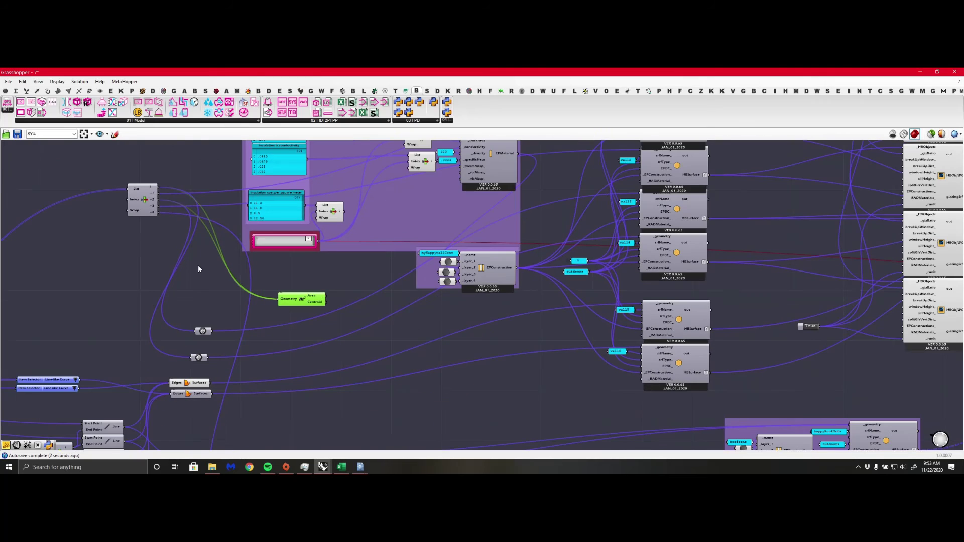
left_click(147, 206)
scroll(150, 209, "down", 2)
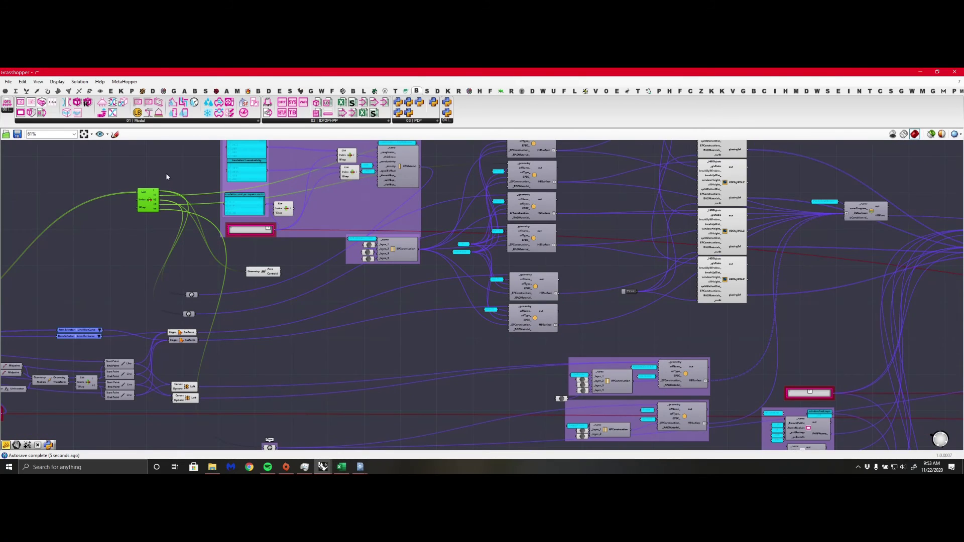
scroll(187, 221, "up", 2)
scroll(189, 283, "up", 2)
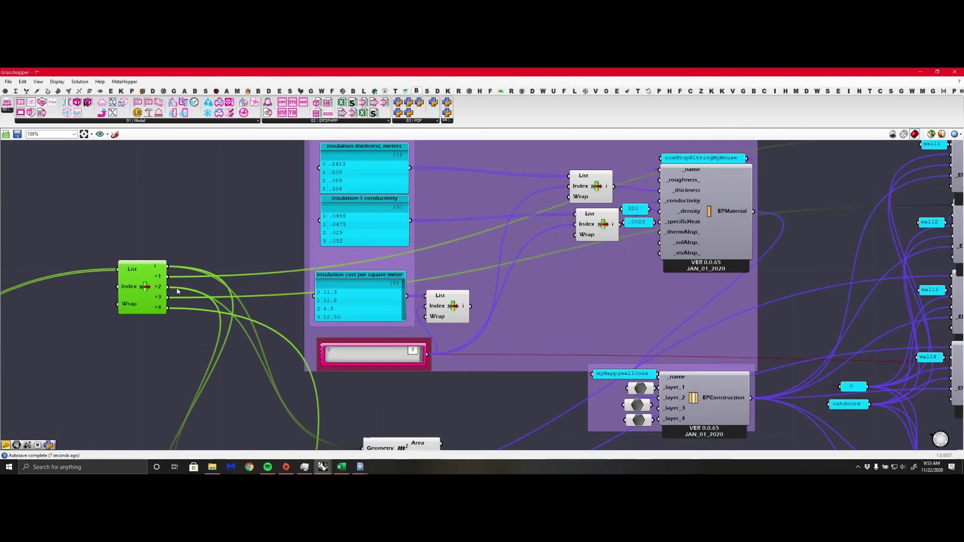
scroll(233, 332, "down", 2)
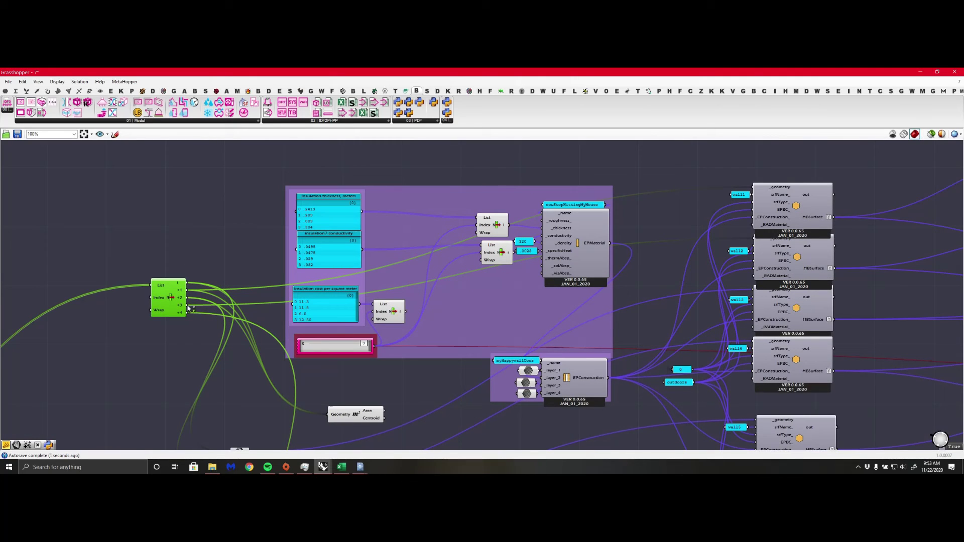
left_click_drag(290, 405, 326, 418)
right_click_drag(416, 402, 382, 311)
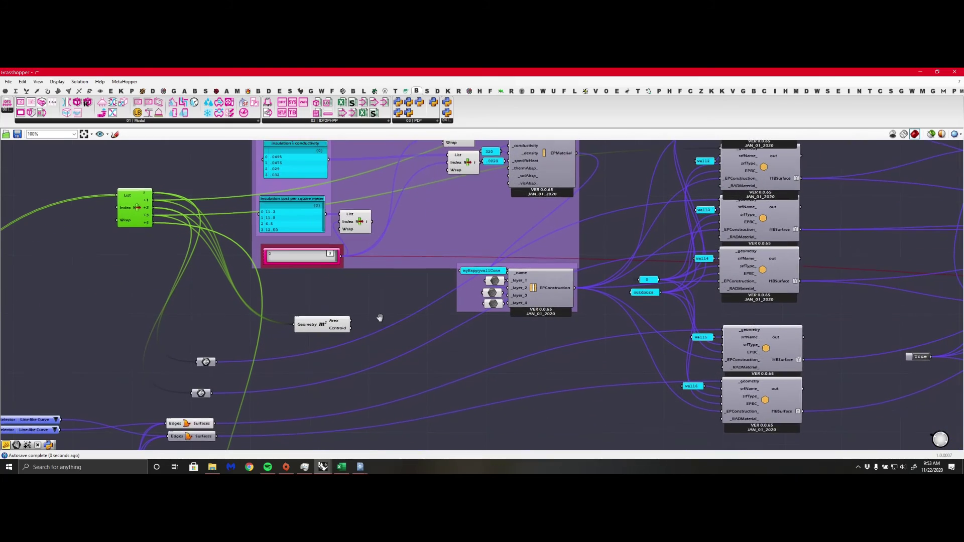
mouse_move(335, 323)
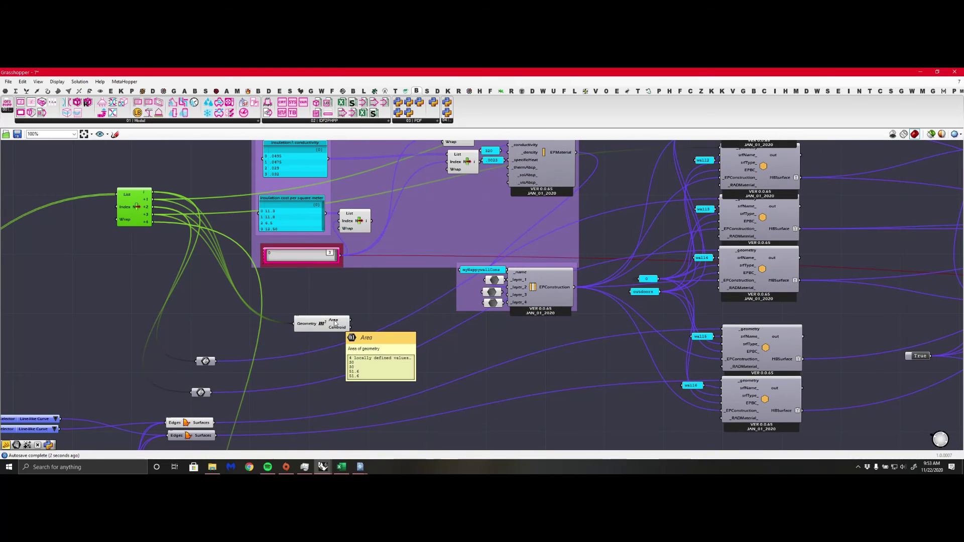
left_click_drag(335, 323, 263, 315)
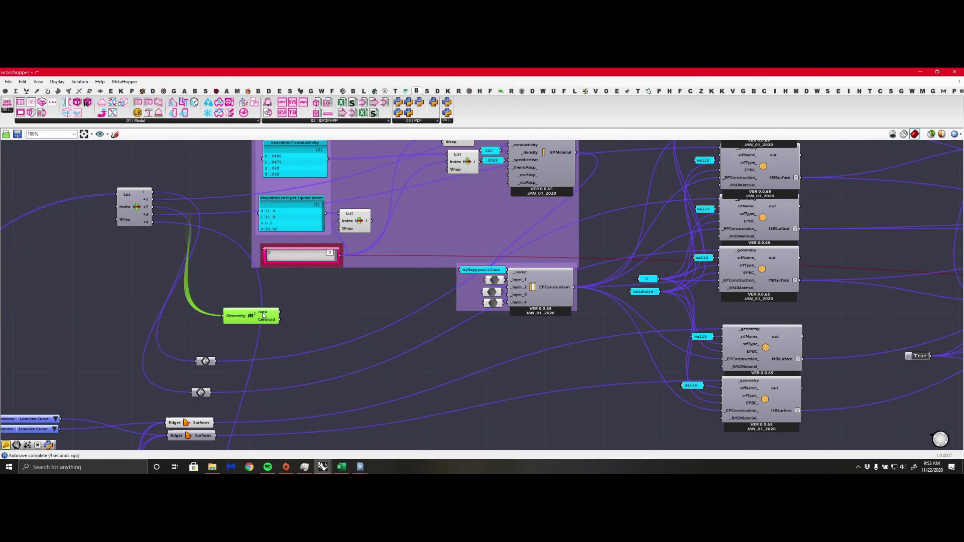
Add a Mass Addition component beside Area, feed it the Area output, and check its Result
double_click(334, 333)
type("mass")
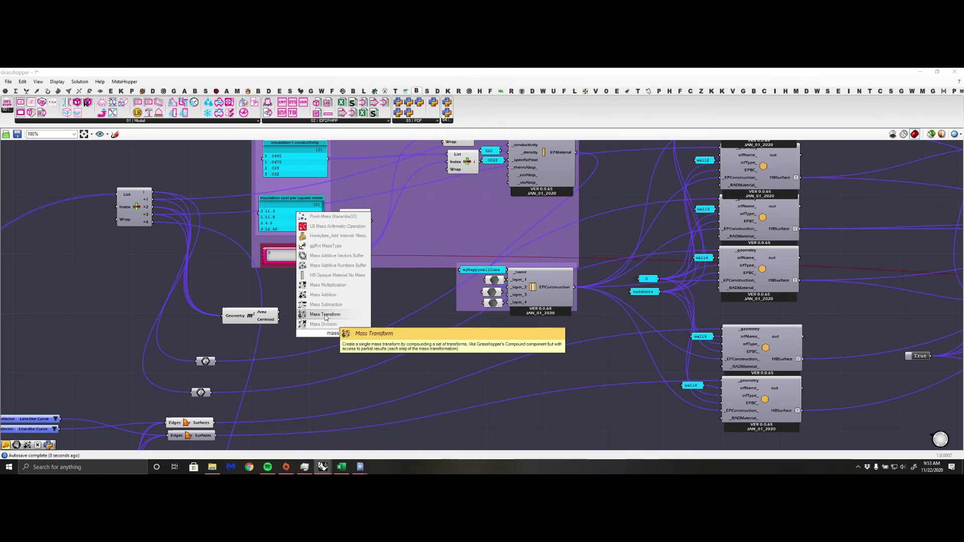
left_click(325, 315)
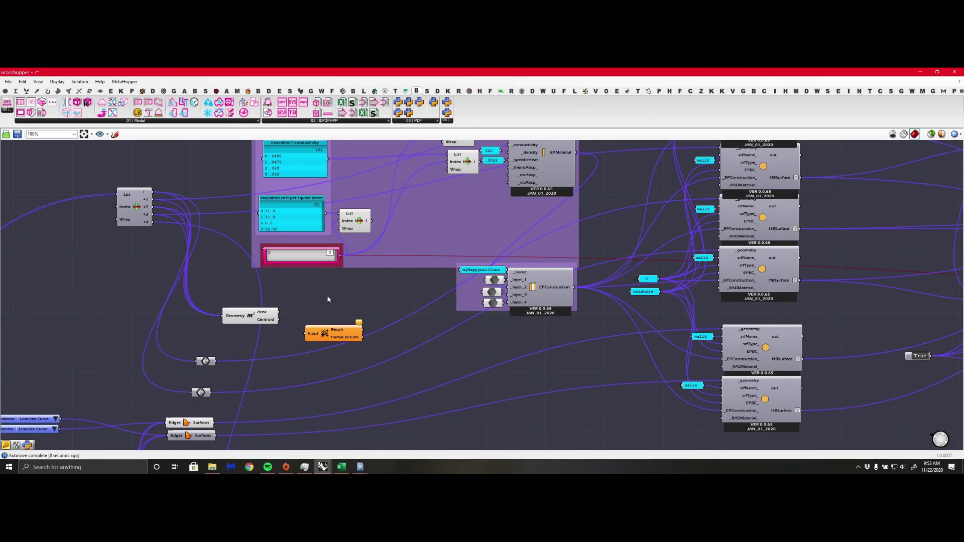
left_click_drag(301, 334, 318, 311)
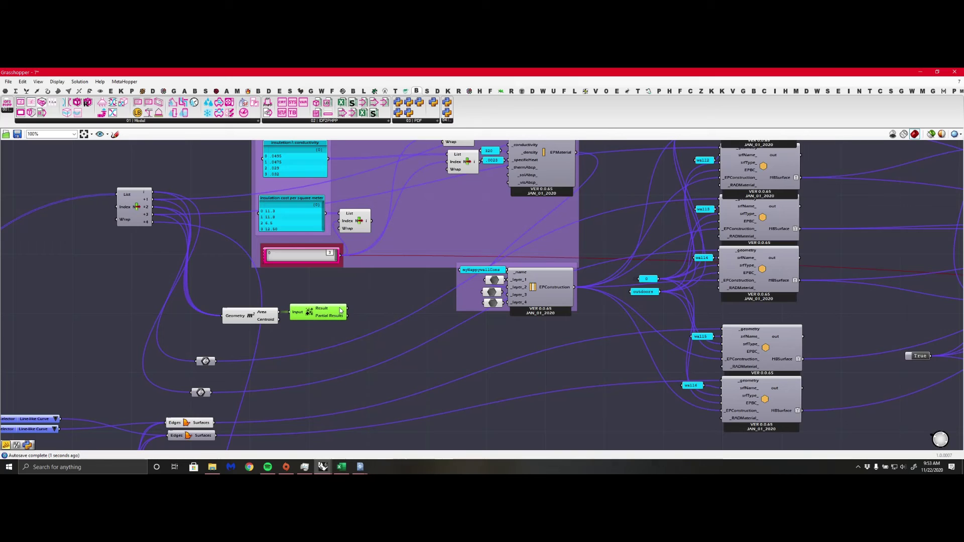
mouse_move(341, 311)
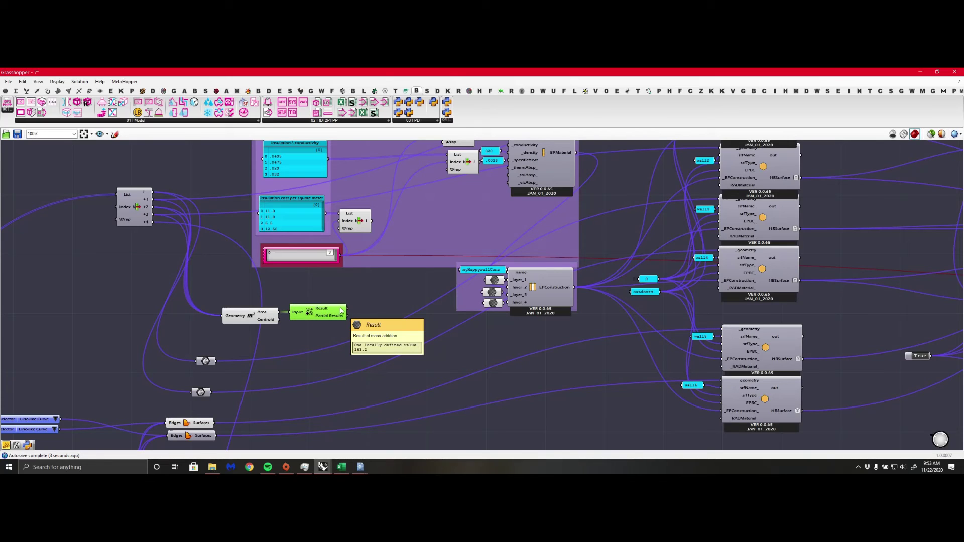
Add a Multiplication component next to Mass Addition
double_click(364, 318)
type("mul")
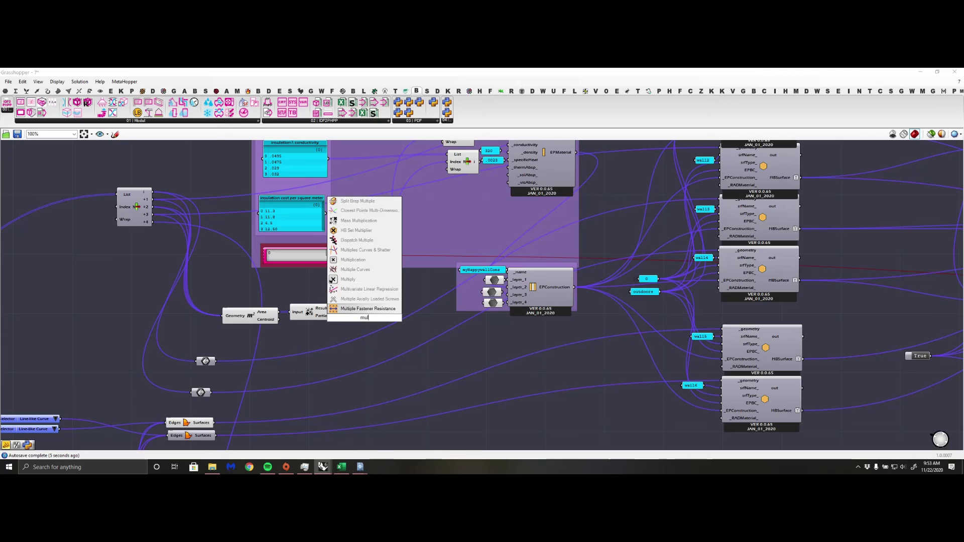
type("ti")
key("Up")
key("Up")
key("Up")
key("Up")
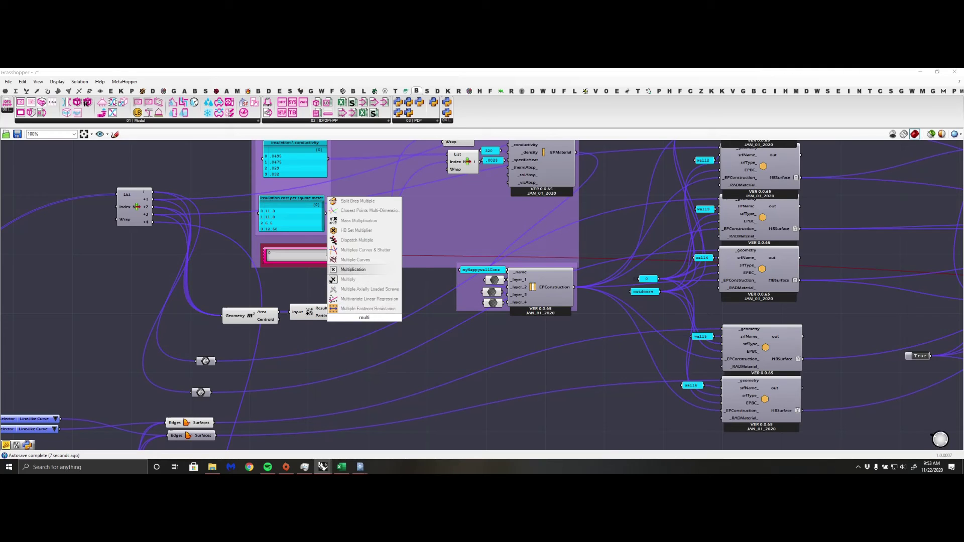
key("Return")
Feed the Mass Addition Result and the insulation cost List Item output into the Multiplication component's two inputs
mouse_move(367, 318)
left_mouse_down()
mouse_move(387, 309)
mouse_move(365, 313)
left_mouse_up()
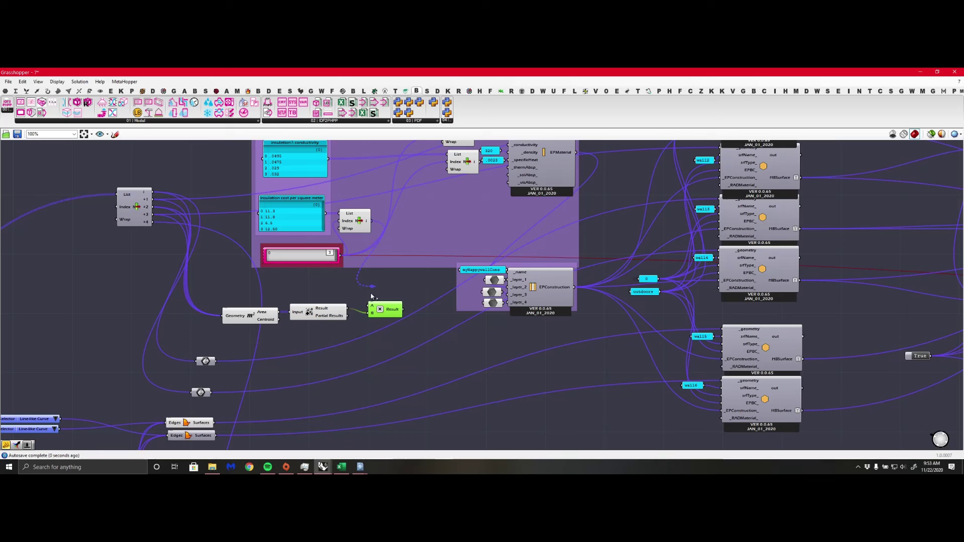
left_click_drag(371, 221, 372, 312)
scroll(386, 261, "down", 3)
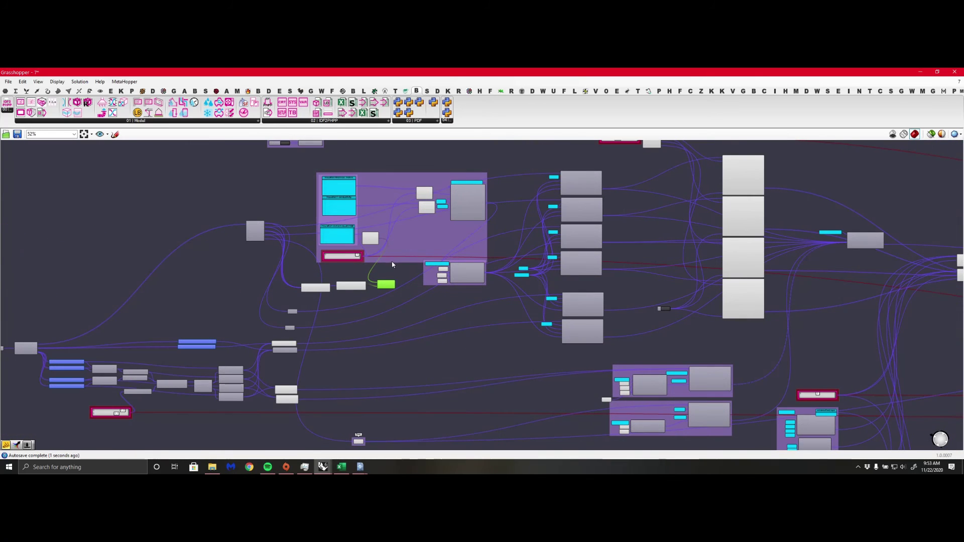
Add a Data parameter fed by the wall insulation Multiplication Result and place it near the window component groups
scroll(394, 287, "up", 3)
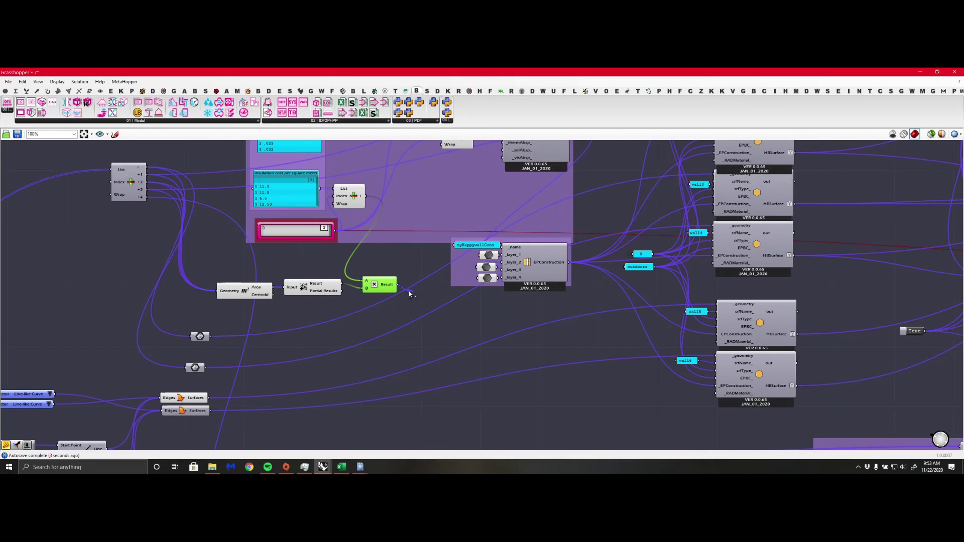
double_click(431, 341)
type("data")
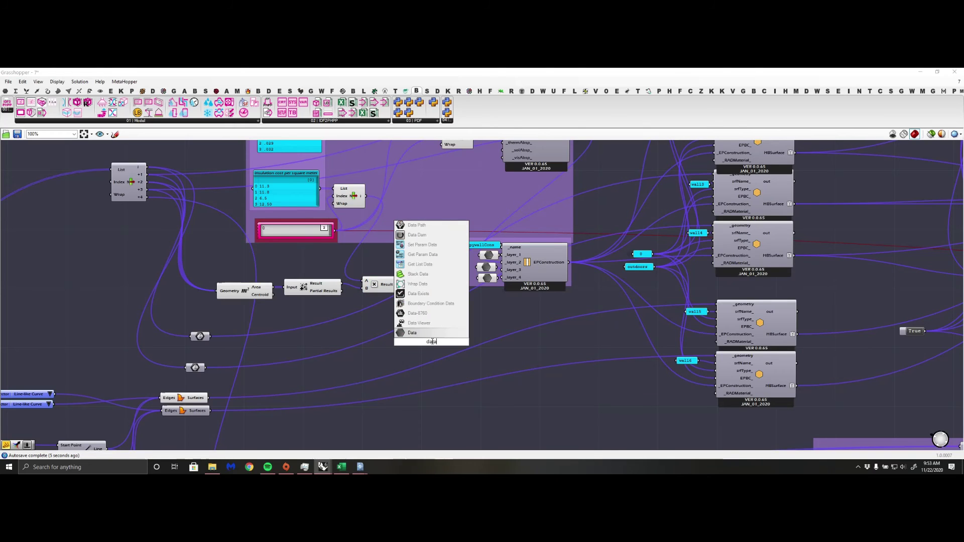
key("Return")
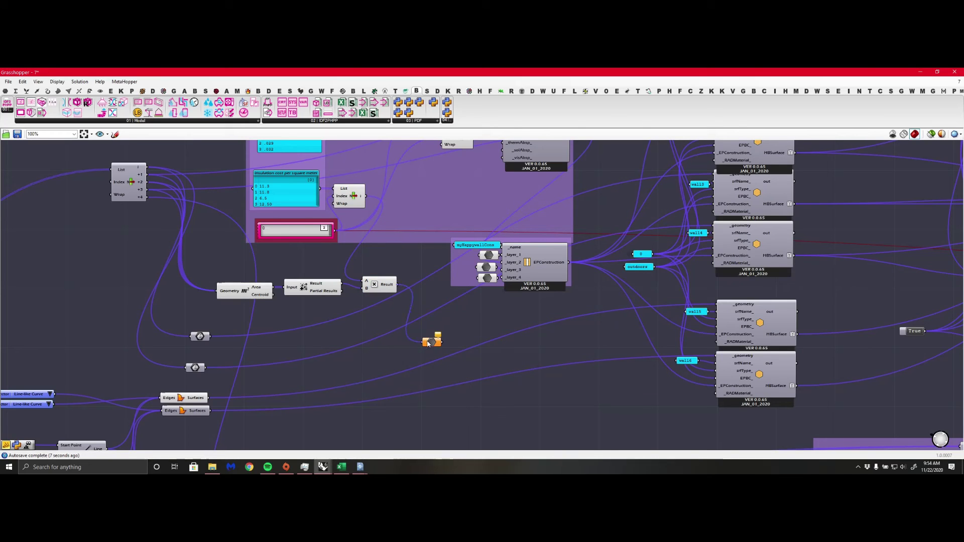
left_click_drag(430, 341, 783, 335)
scroll(436, 309, "down", 5)
scroll(455, 294, "down", 2)
right_click_drag(817, 398, 673, 331)
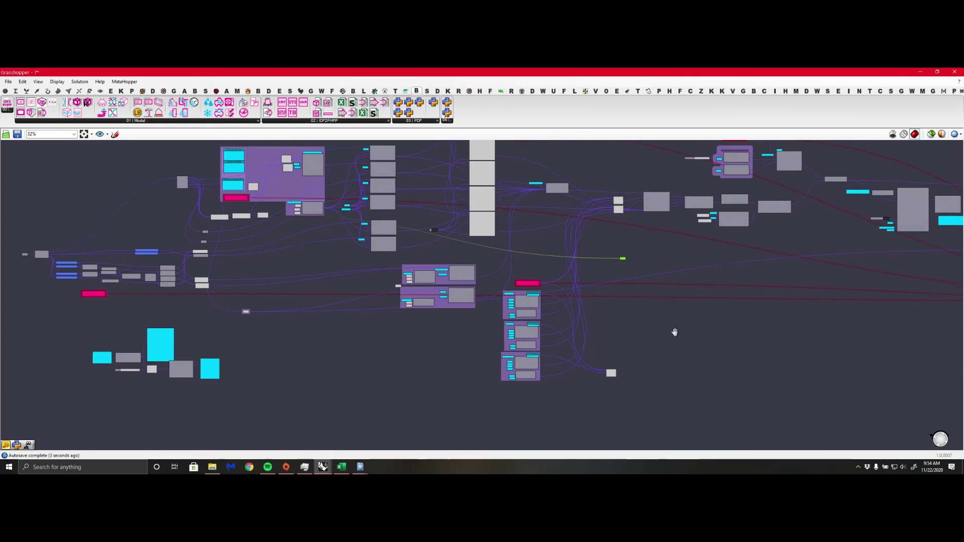
scroll(566, 303, "up", 5)
left_click_drag(691, 205, 687, 286)
Move the window cost List Item up beside the middle window component group
right_click_drag(687, 395, 628, 308)
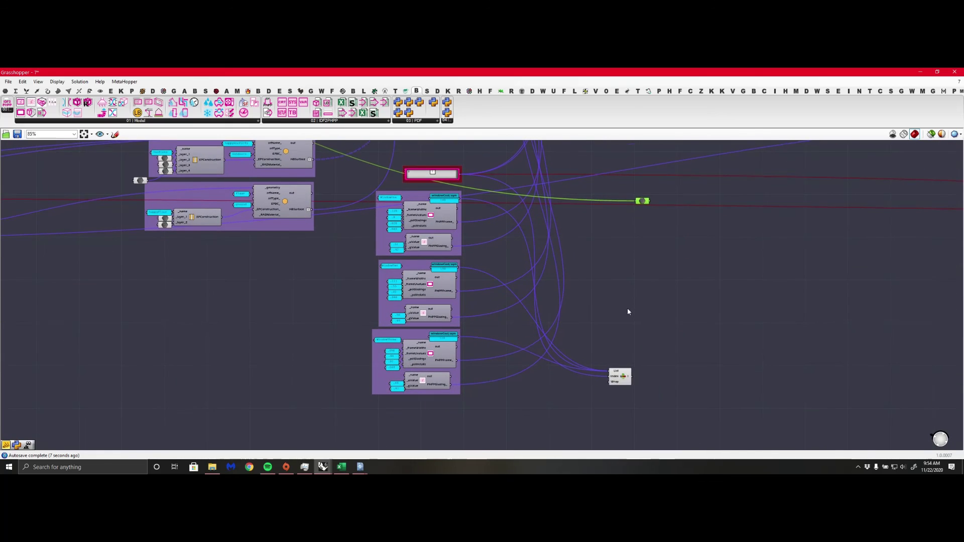
scroll(628, 308, "up", 2)
left_click_drag(620, 402, 592, 266)
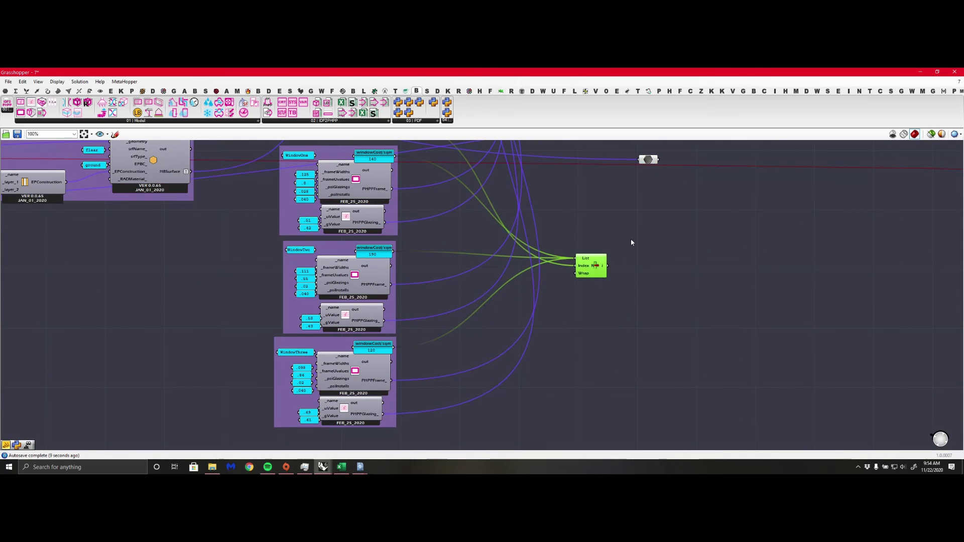
right_click_drag(630, 243, 623, 326)
scroll(625, 330, "down", 5)
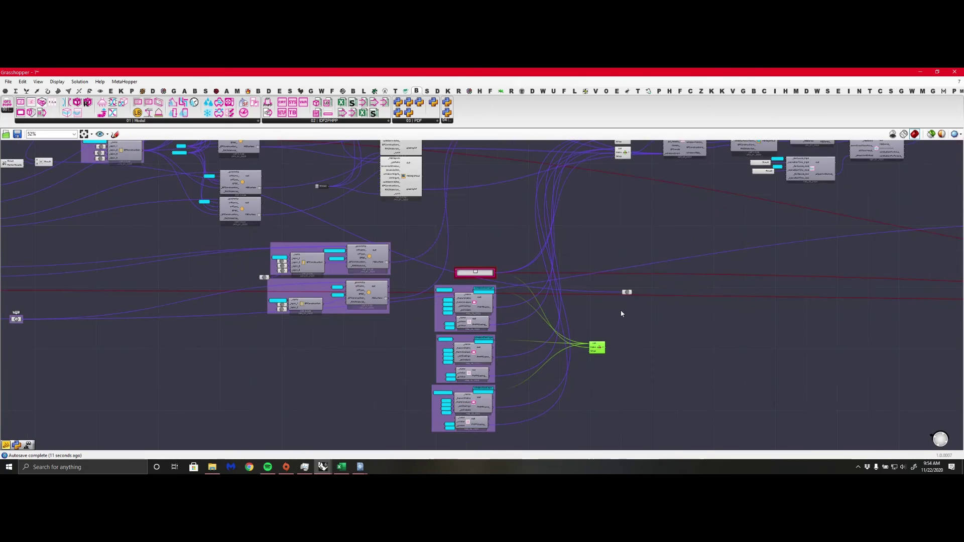
Add an Area component, feed the window component's windowSurfaces_ output into its Geometry input, and place it above the Data parameter
scroll(639, 279, "up", 3)
scroll(424, 226, "up", 3)
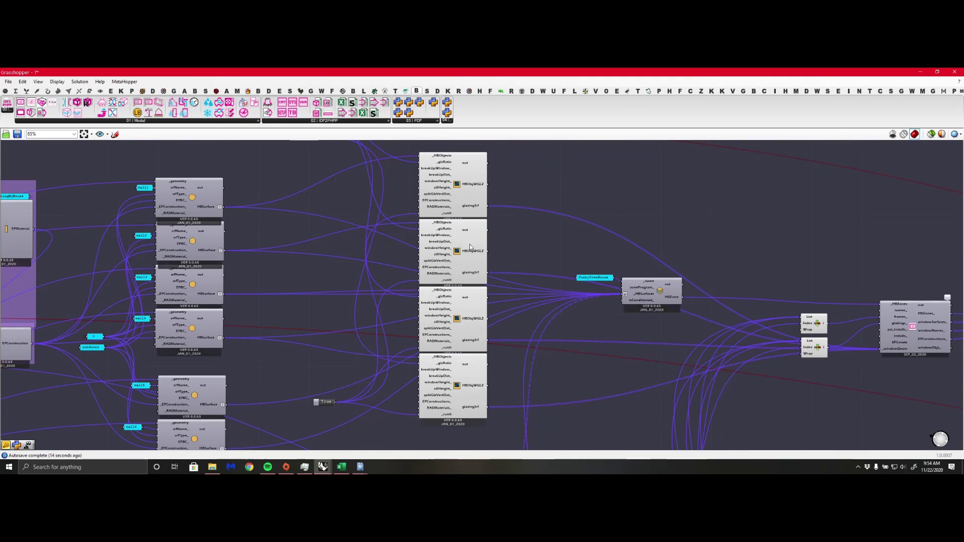
right_click_drag(759, 378, 501, 297)
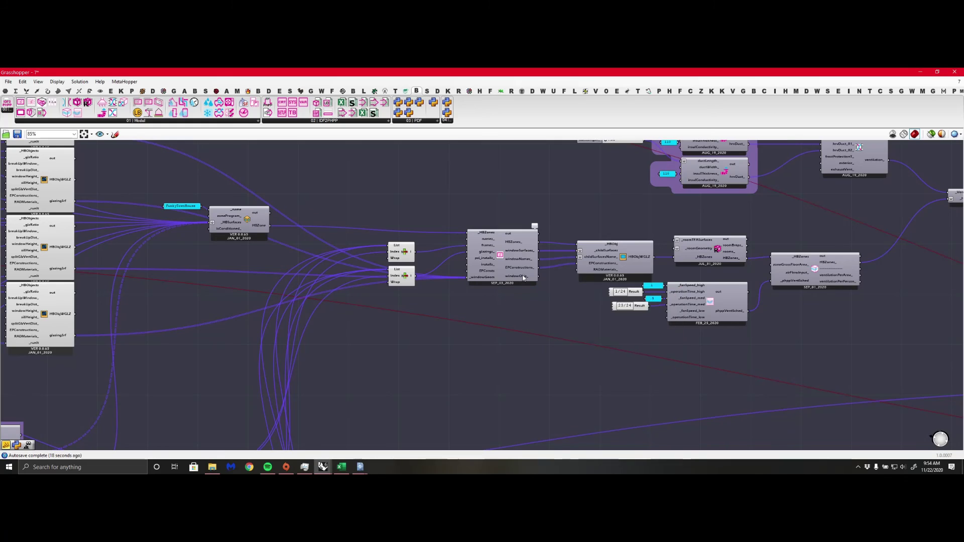
scroll(523, 277, "up", 3)
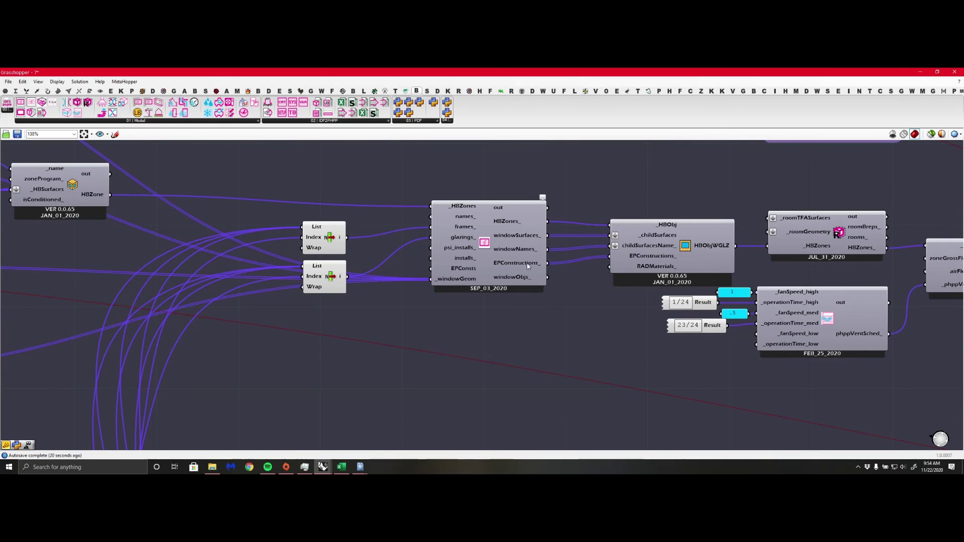
mouse_move(527, 265)
double_click(512, 332)
type("area")
key("Return")
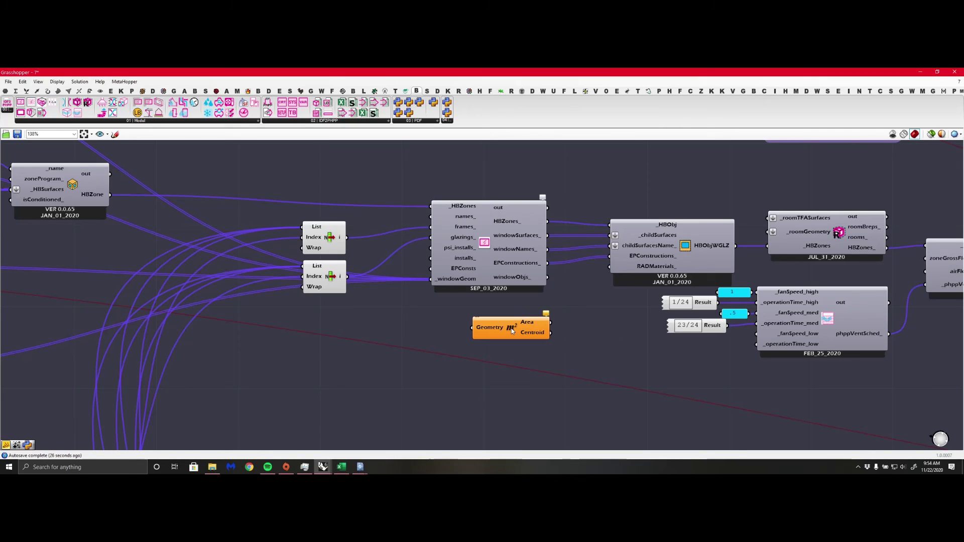
left_click_drag(547, 236, 377, 413)
right_click_drag(599, 406, 604, 157)
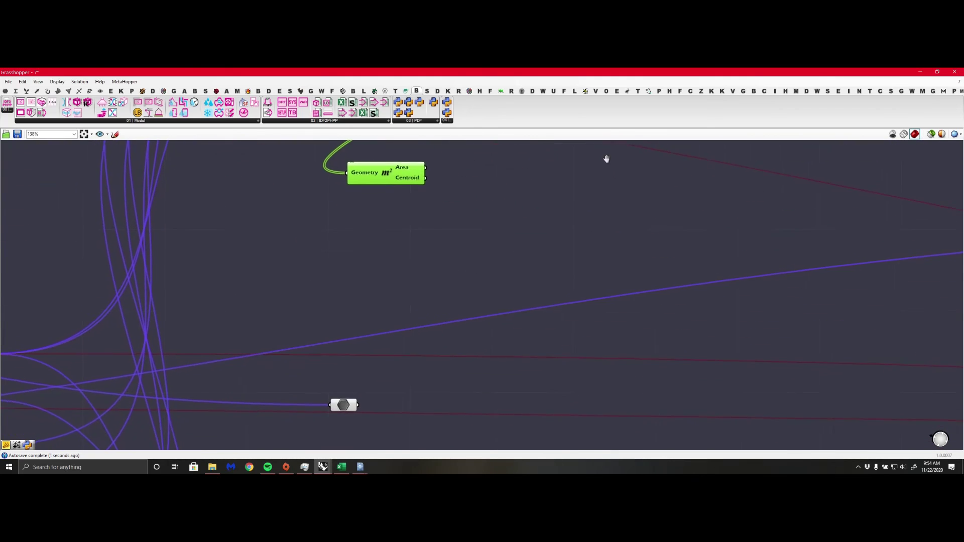
scroll(534, 286, "down", 5)
left_click_drag(442, 249, 415, 278)
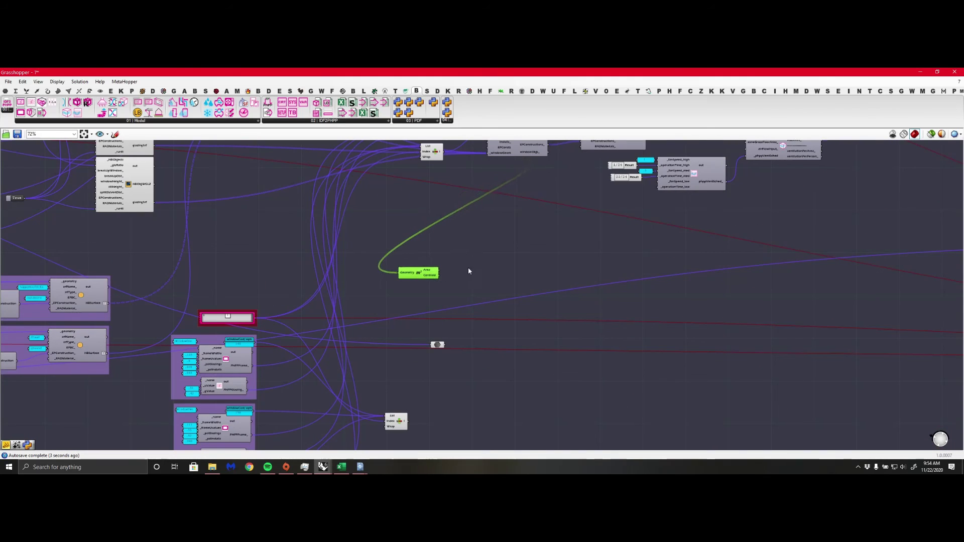
Add a Mass Addition component beside the window Area component, feed it the Area output, and check its Result
double_click(467, 267)
type("mass")
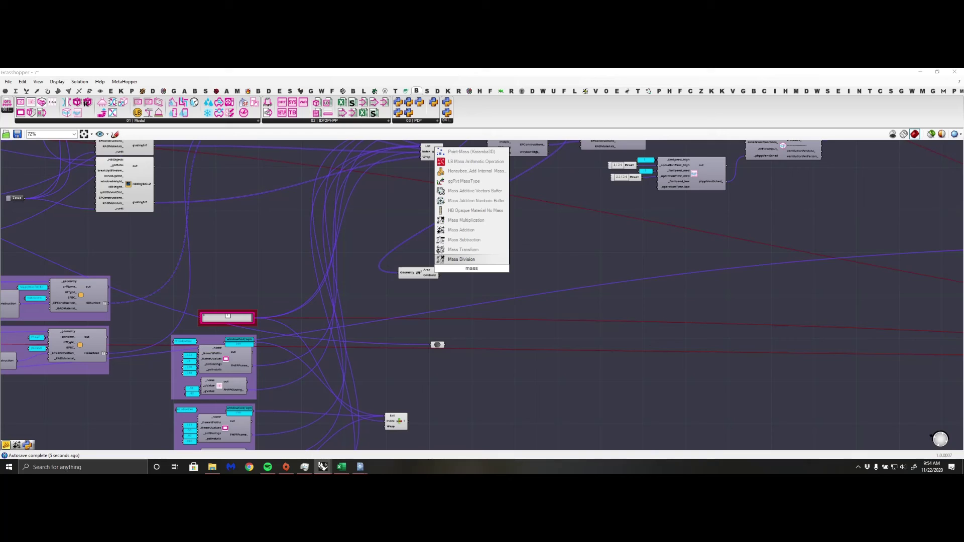
key("Up")
key("Up")
key("Up")
key("Return")
scroll(408, 273, "up", 4)
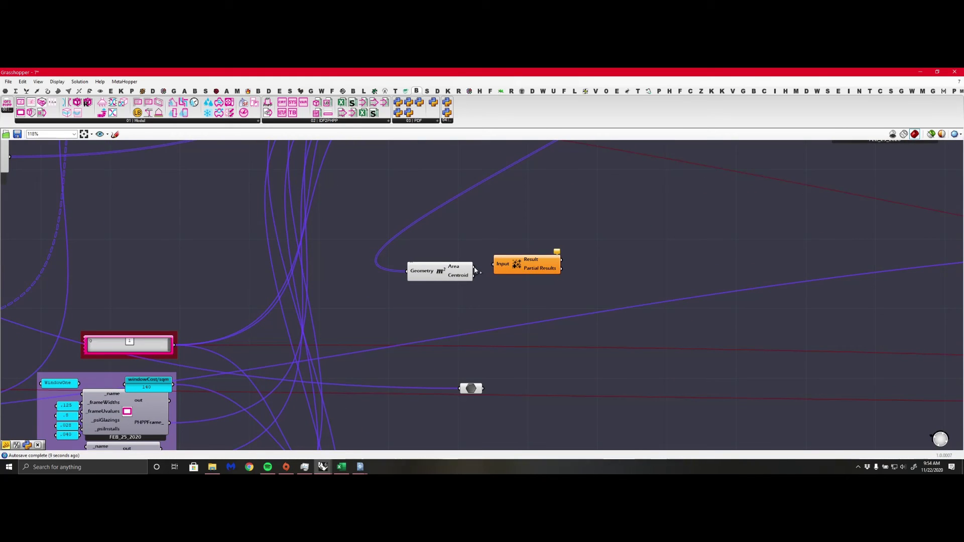
left_click_drag(476, 269, 493, 264)
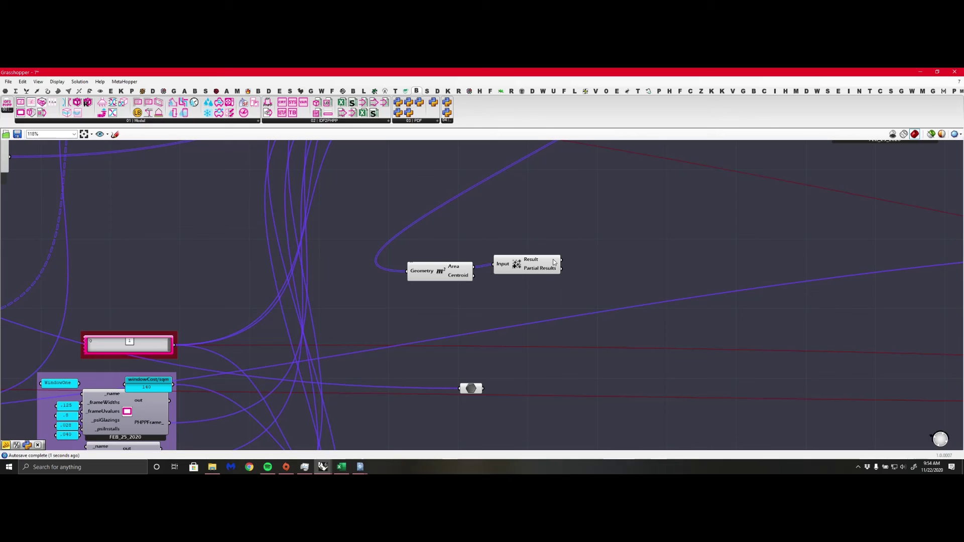
mouse_move(553, 263)
Move the Data parameter and the window cost List Item closer to the window Mass Addition component
left_click_drag(478, 389, 596, 307)
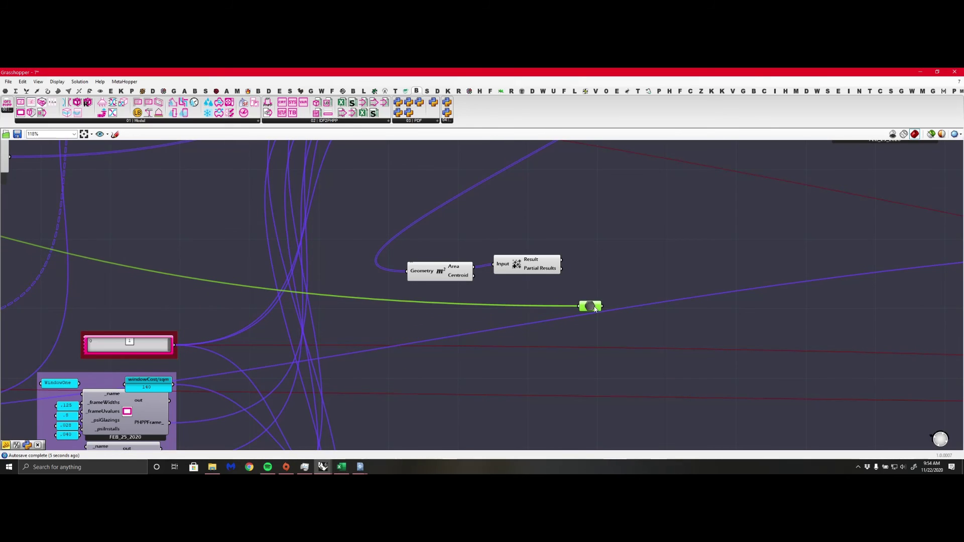
right_click_drag(589, 376, 535, 286)
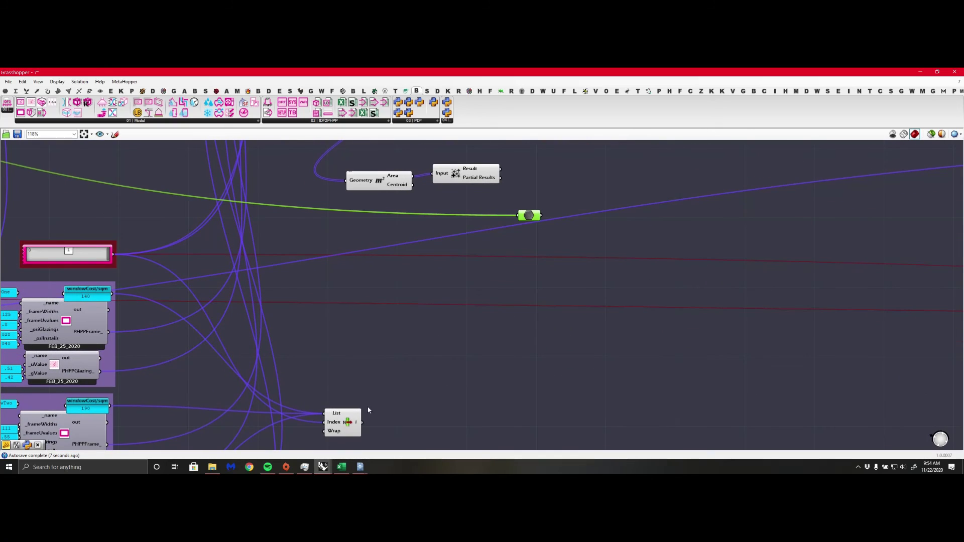
left_click_drag(351, 417, 413, 329)
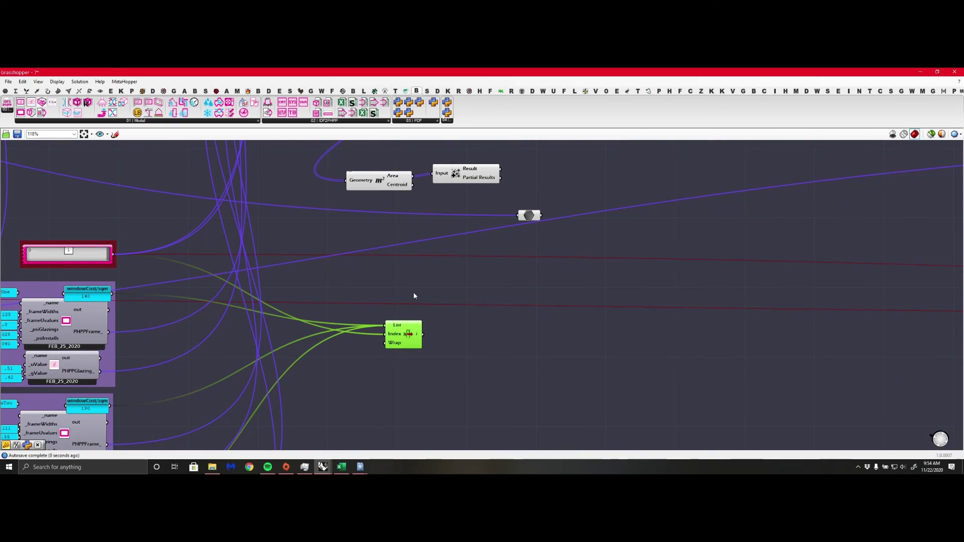
Add a Multiplication component beside the window cost List Item
double_click(504, 380)
type("mut")
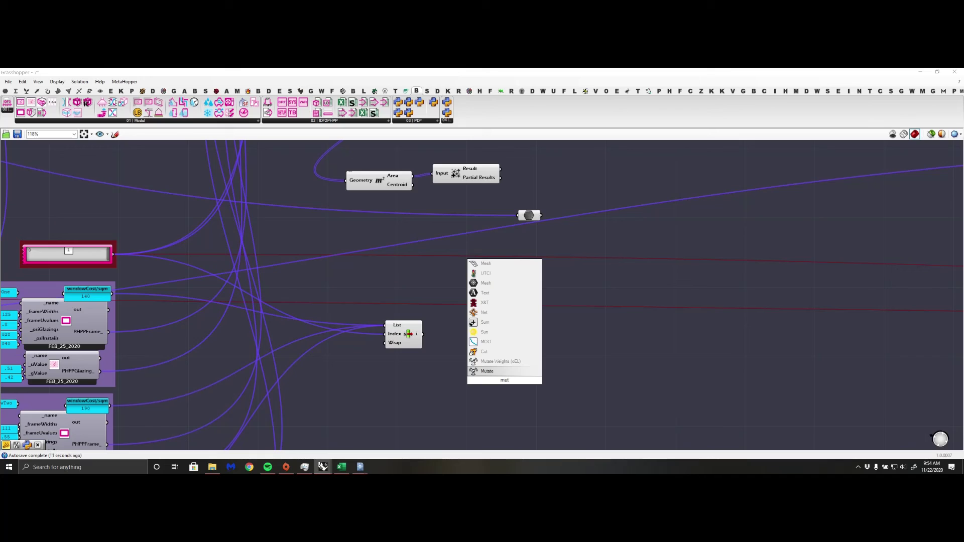
key("BackSpace")
type("ltiplication")
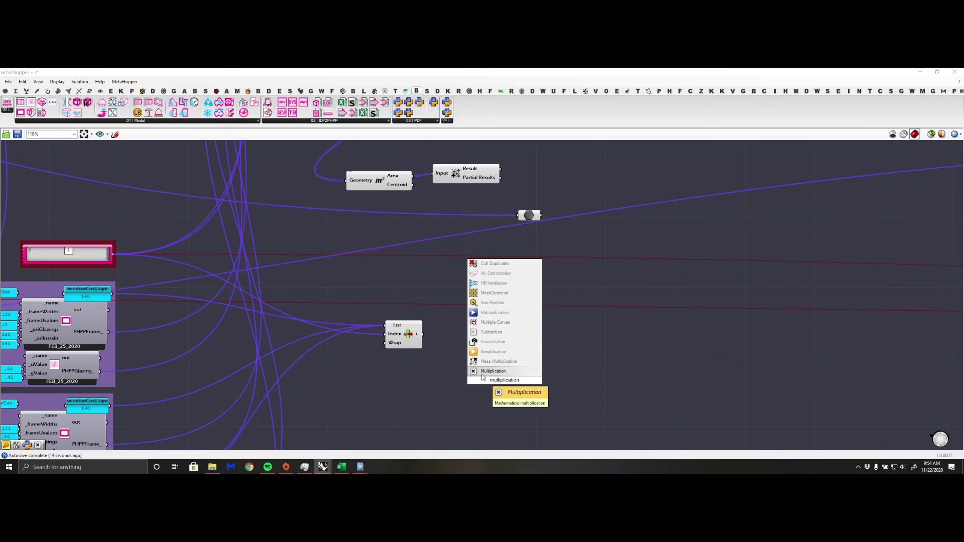
left_click(486, 372)
left_click_drag(487, 374, 462, 309)
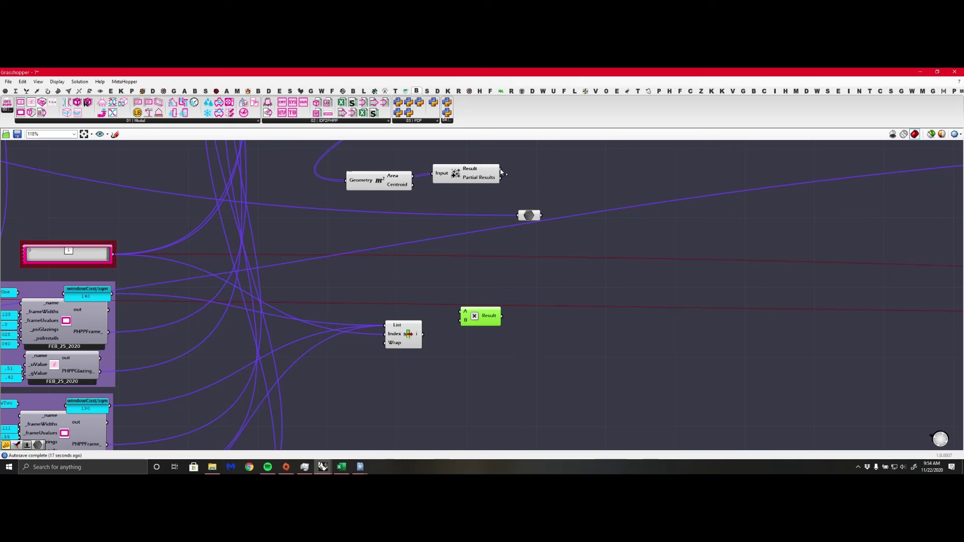
Feed the Mass Addition Result and window cost List Item output into Multiplication, and add its Result to the Data parameter
left_click_drag(468, 273, 461, 319)
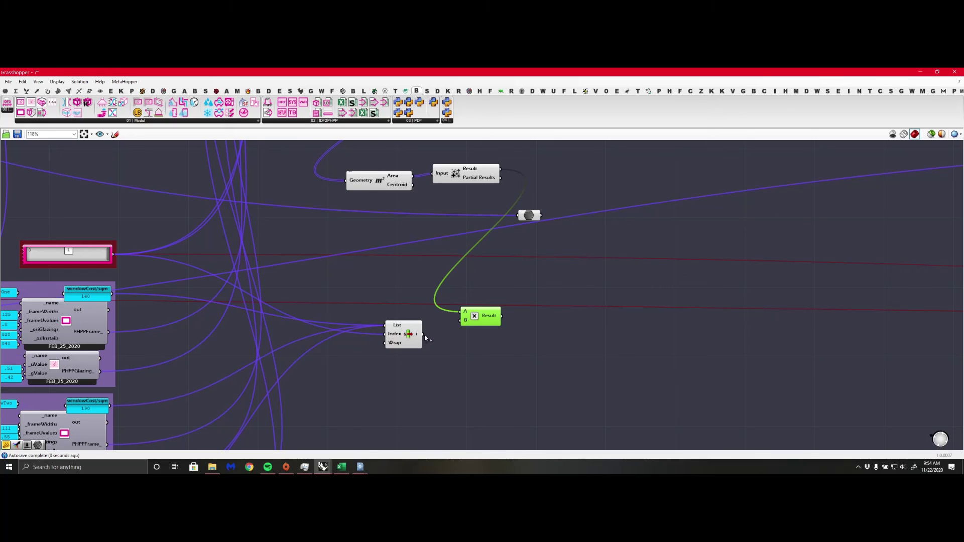
scroll(459, 326, "down", 5)
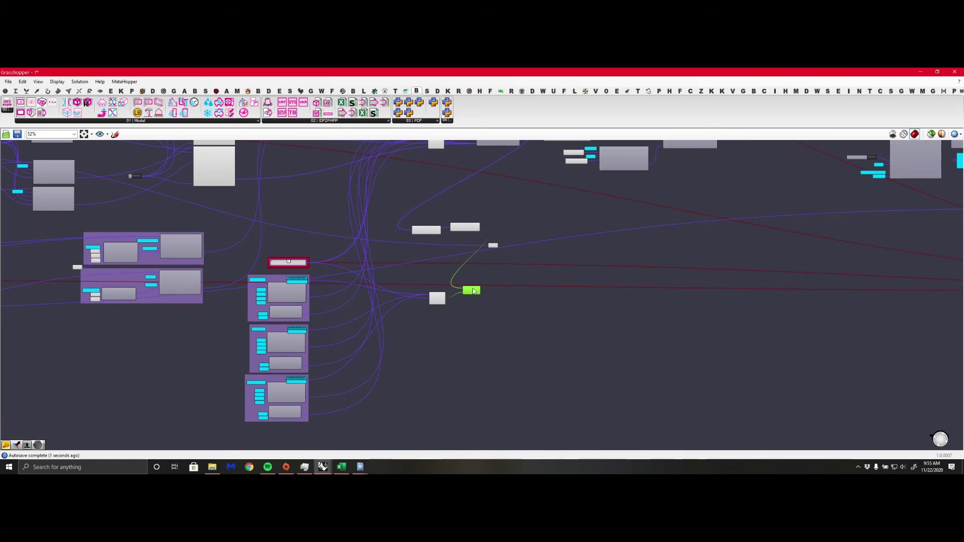
scroll(476, 274, "up", 5)
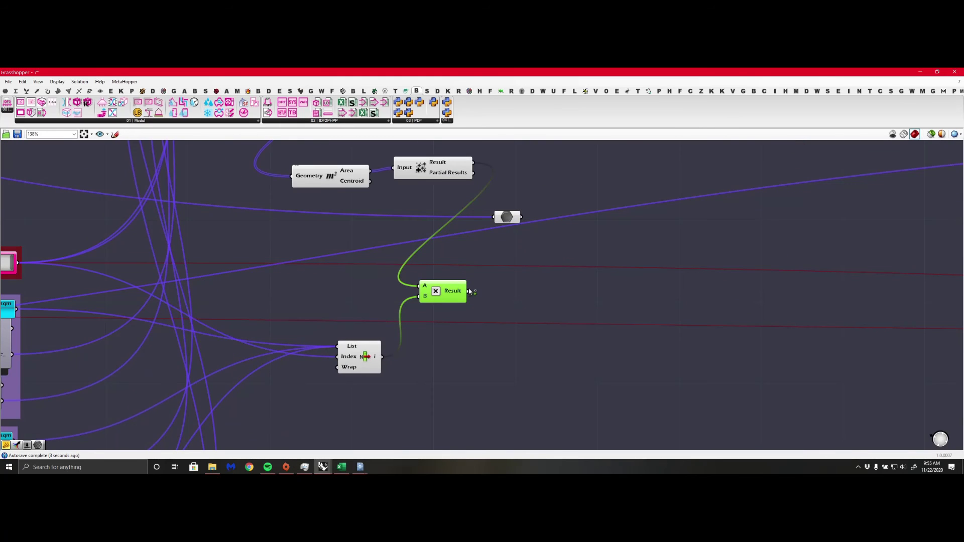
scroll(481, 288, "down", 4)
Align the window Area and Mass Addition components with each other
left_click_drag(484, 247, 406, 219)
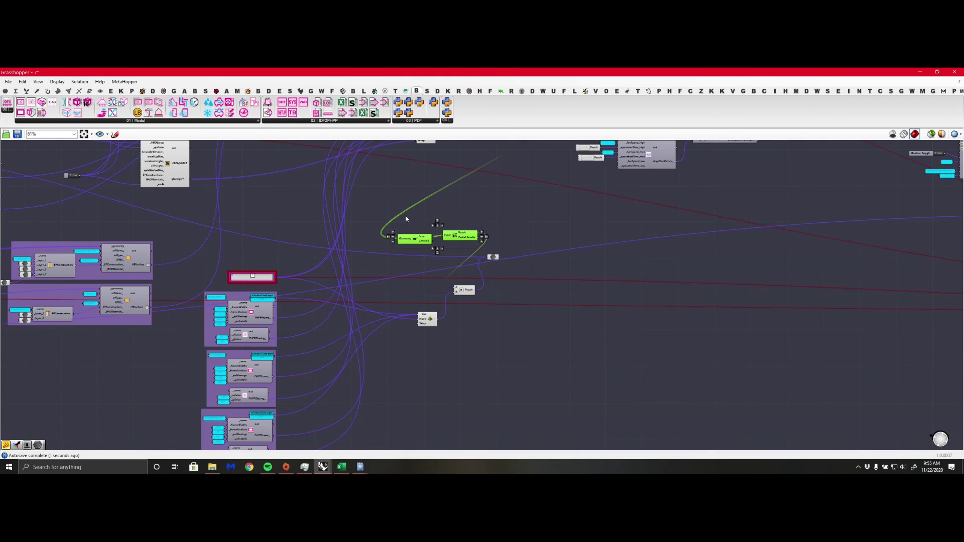
left_click(442, 249)
left_click(429, 235)
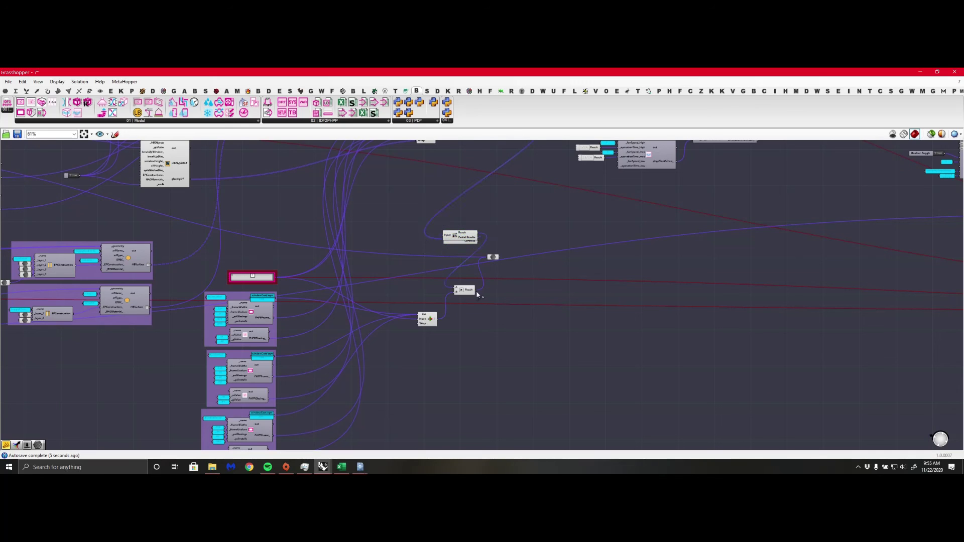
Move the Data parameter holding the wall and window costs over beside the ERV List Items
scroll(476, 286, "down", 3)
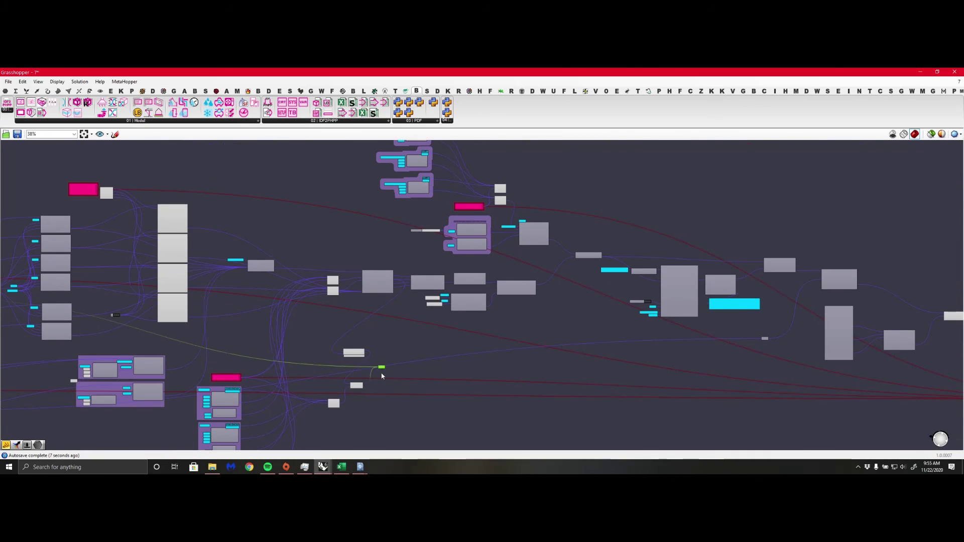
scroll(374, 368, "down", 1)
left_click_drag(373, 366, 568, 226)
scroll(538, 206, "up", 5)
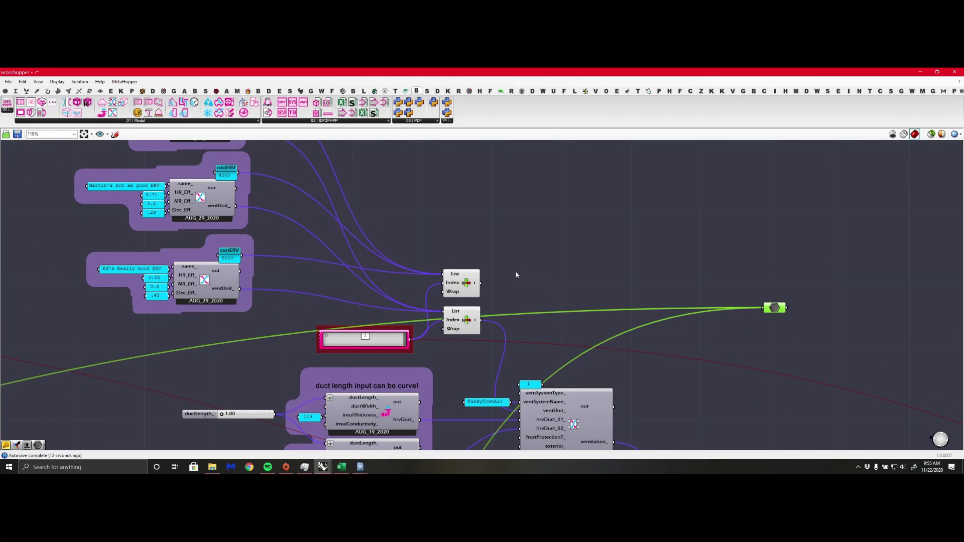
Add a Mass Addition component for the total cost and move it away from the ERV List Items toward the Data parameter
double_click(549, 279)
type("mass add")
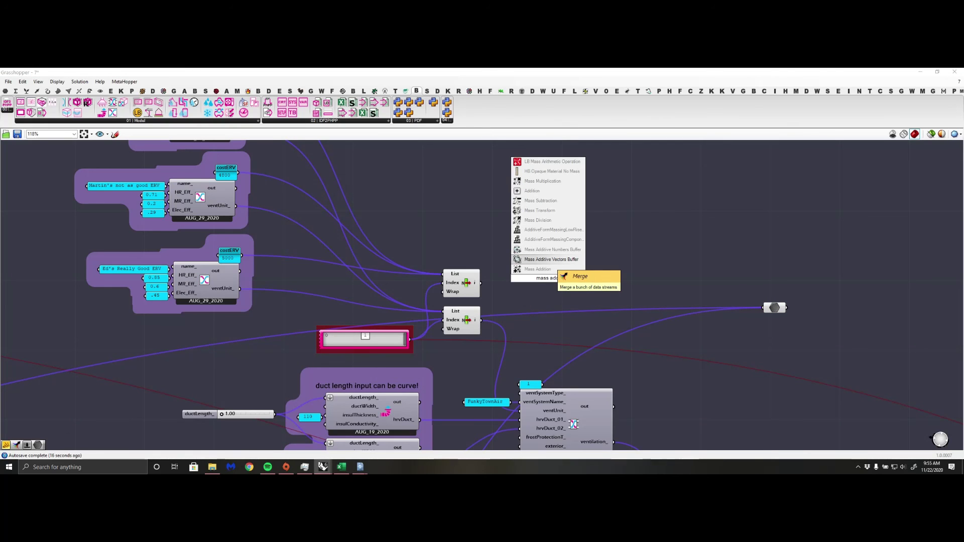
type("ition")
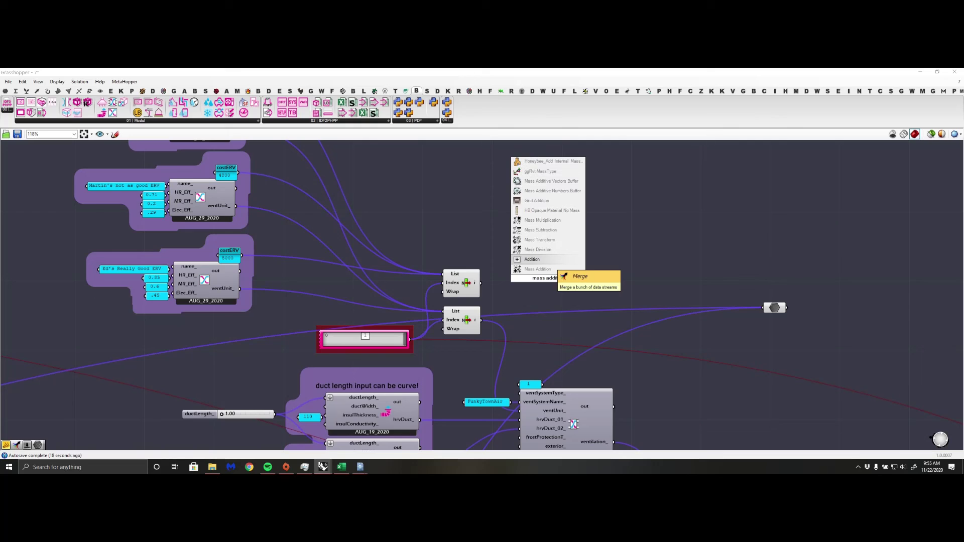
left_click(538, 271)
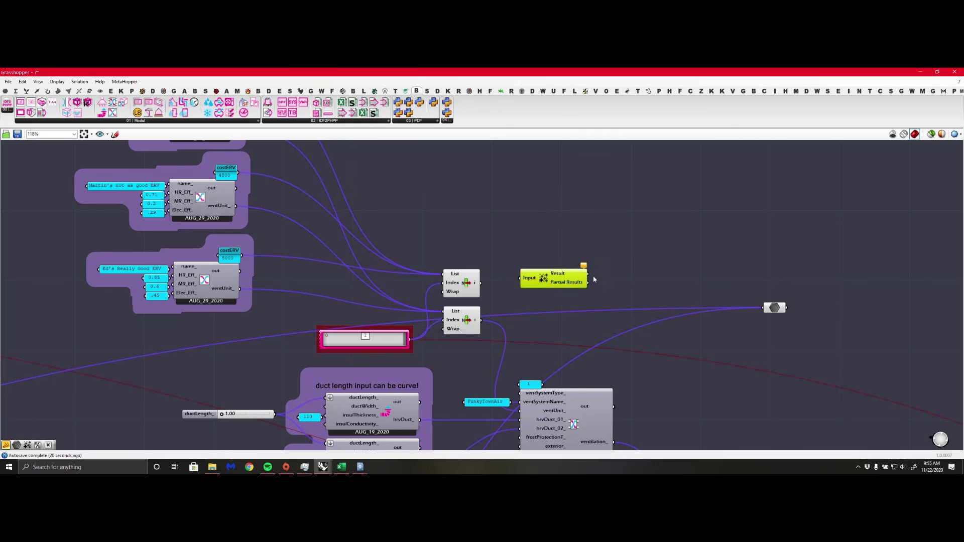
left_click_drag(552, 278, 622, 264)
Feed the ERV cost List Item output and the Data parameter into the Mass Addition Input, and check its Result
left_click_drag(479, 285, 759, 271)
scroll(552, 268, "down", 3)
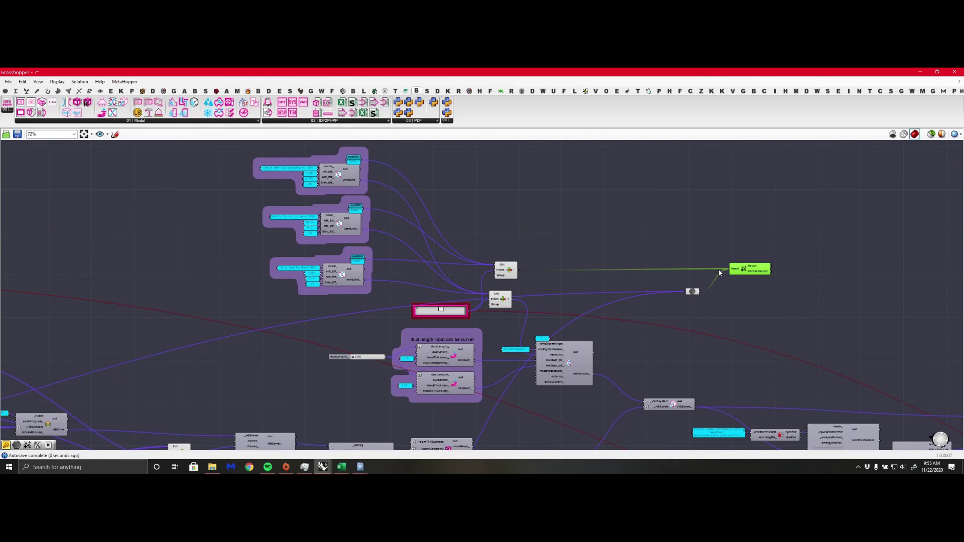
scroll(768, 271, "up", 6)
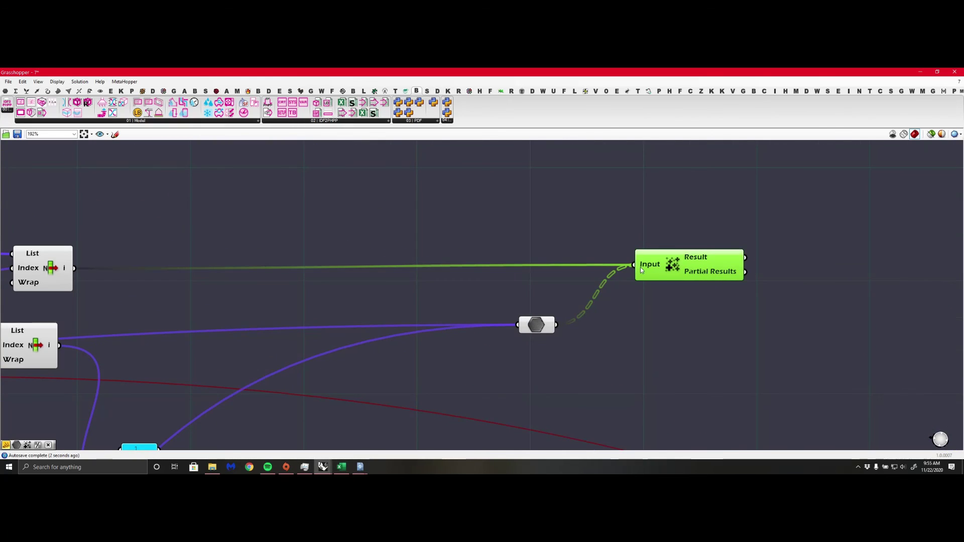
mouse_move(736, 260)
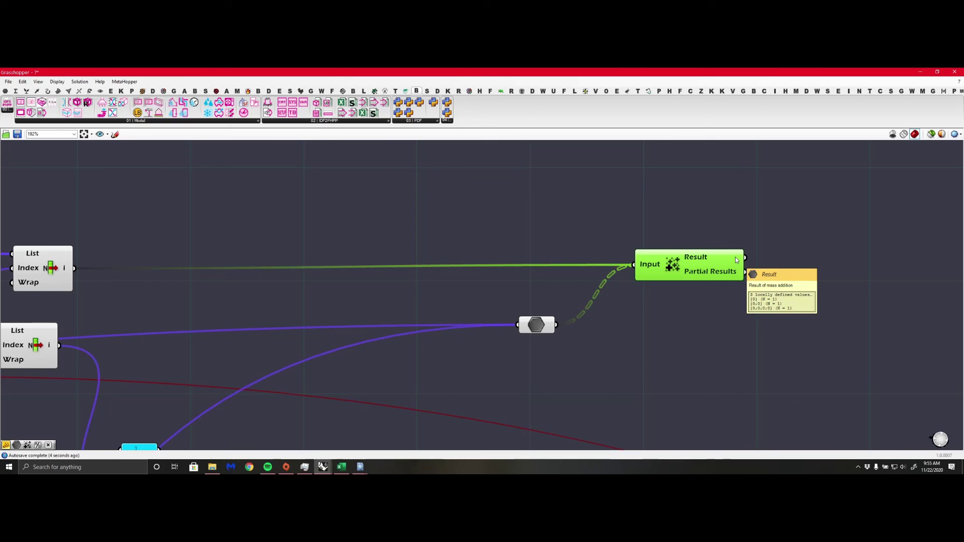
Flatten the Input of the total-cost Mass Addition component and check its Result
right_click(641, 266)
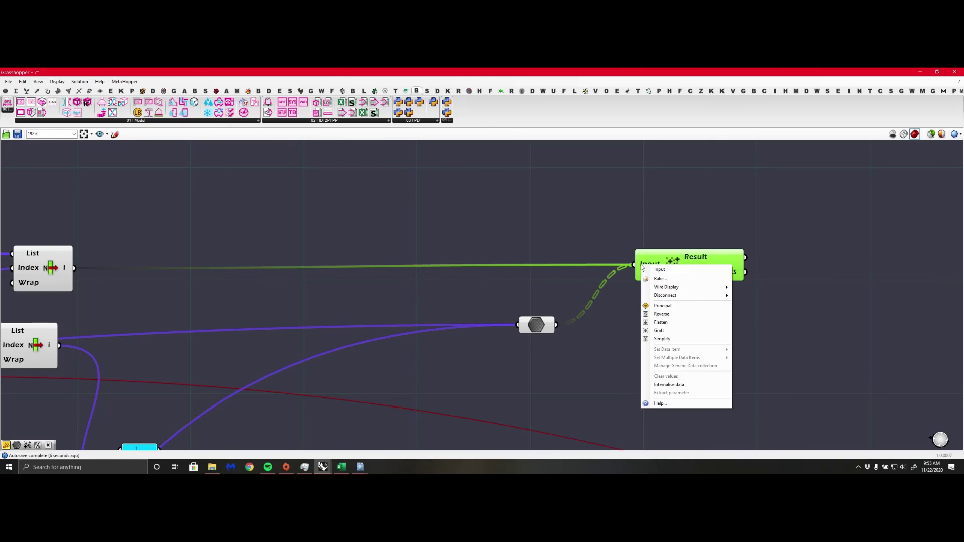
left_click(672, 323)
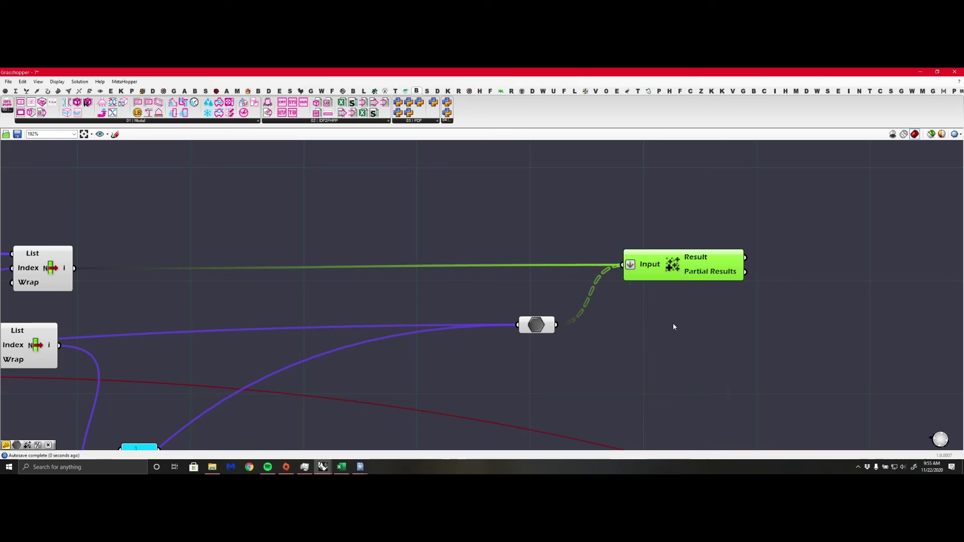
mouse_move(736, 256)
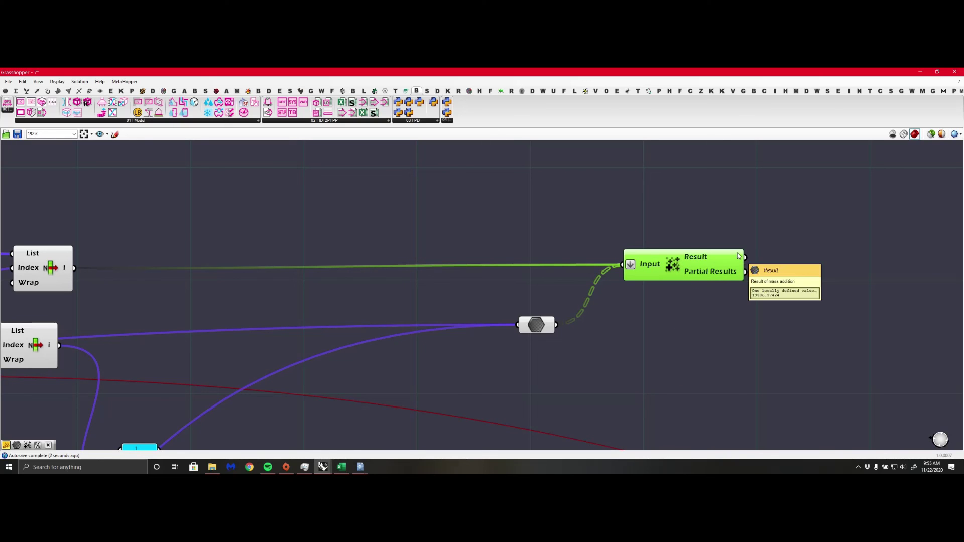
Move the total-cost Mass Addition beside the Wallacei X component and connect its Result to the Objectives input
scroll(737, 256, "down", 5)
right_click_drag(764, 318, 598, 212)
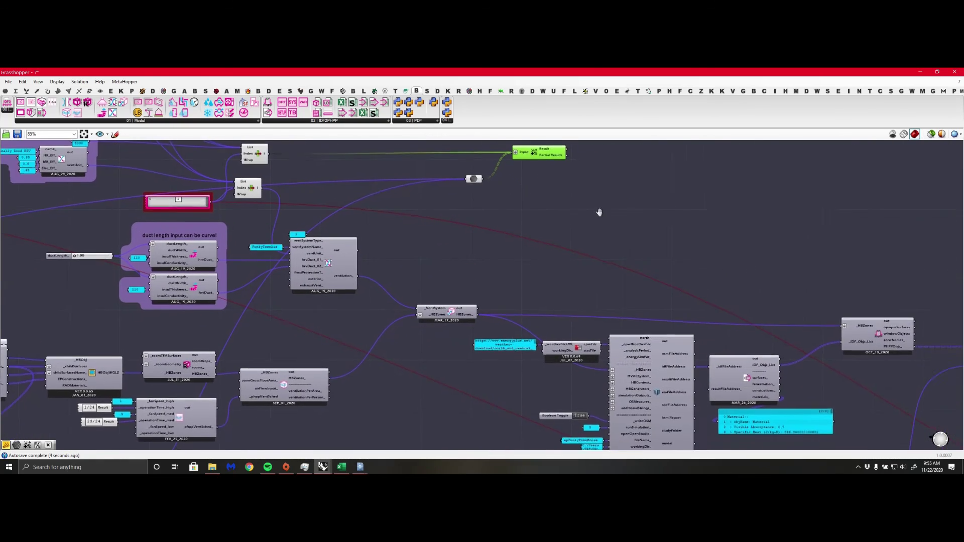
scroll(599, 212, "down", 5)
right_click_drag(811, 218, 490, 237)
left_click_drag(250, 198, 689, 422)
scroll(750, 429, "up", 8)
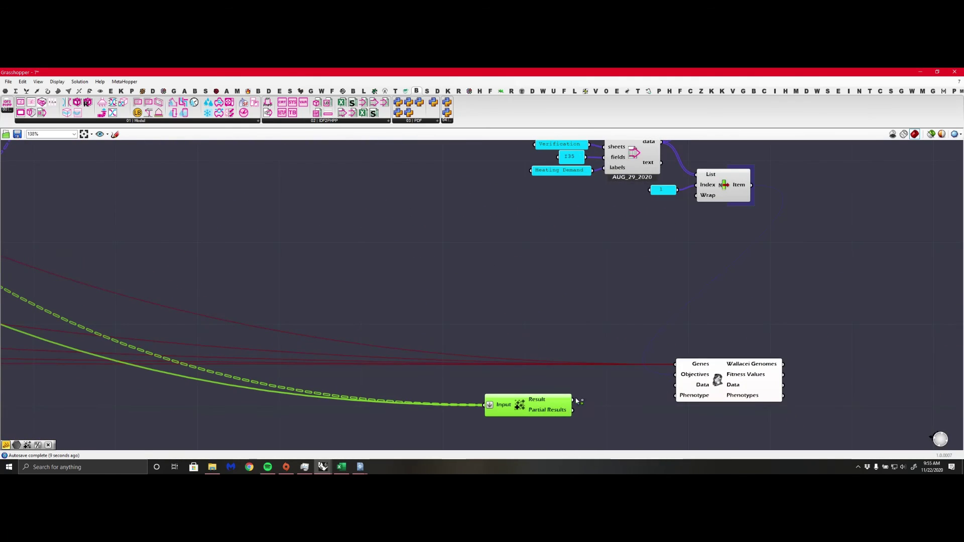
left_click_drag(576, 399, 669, 379)
Insert a relay on the wire from the Mass Addition Result to Objectives and name it Cost
double_click(605, 396)
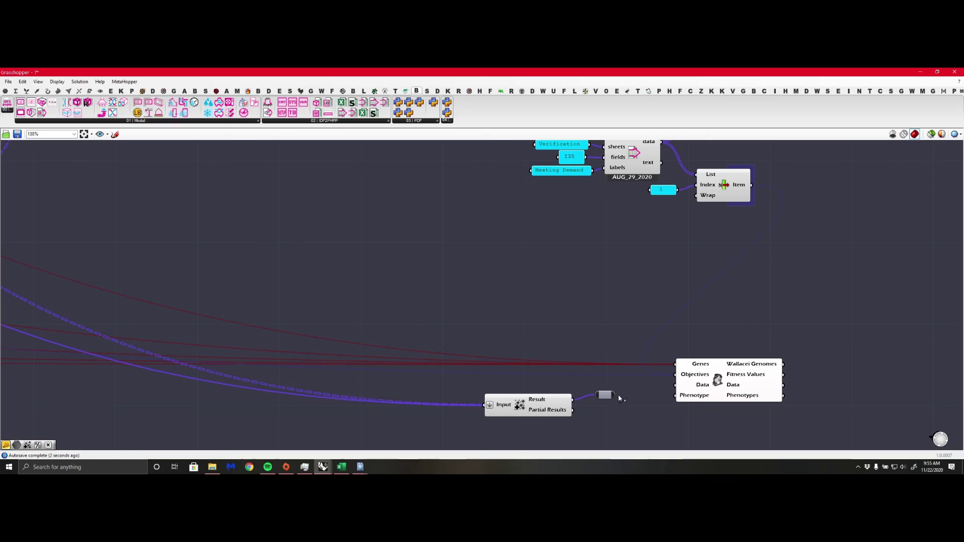
scroll(556, 395, "down", 5)
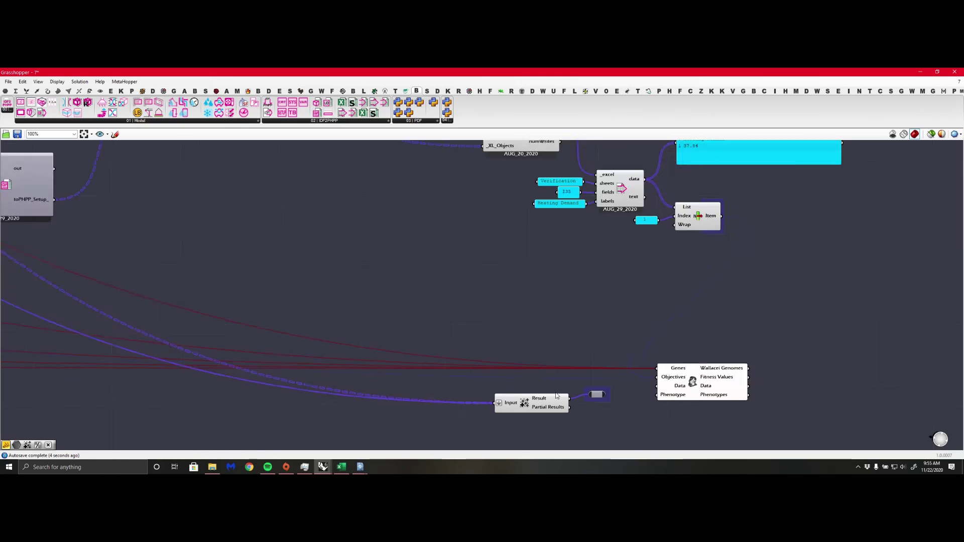
left_click(546, 400)
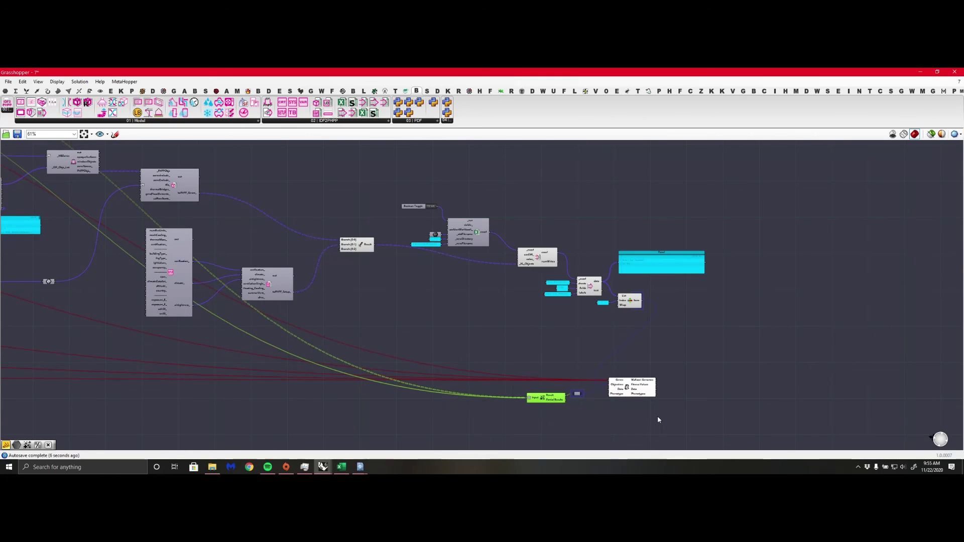
scroll(577, 395, "up", 8)
right_click(547, 396)
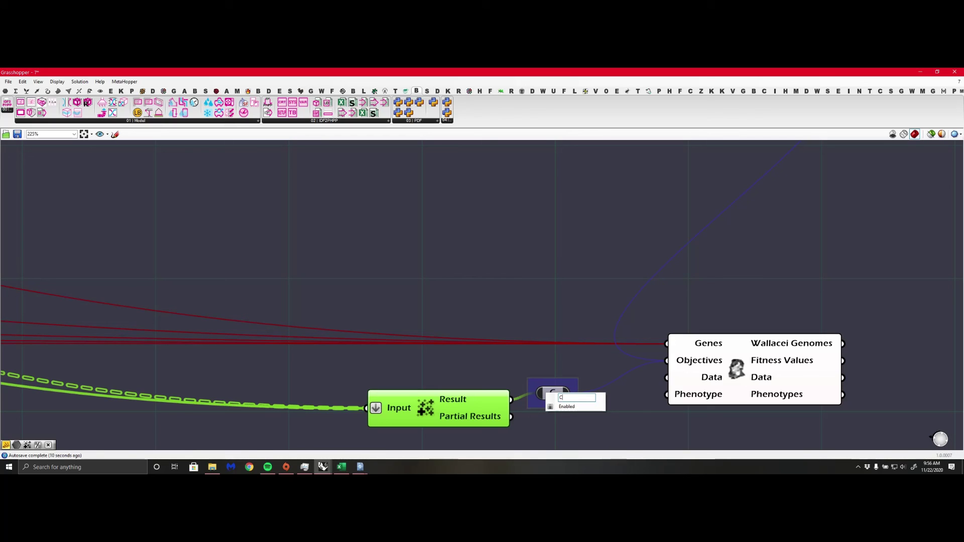
type("Cost")
key("Return")
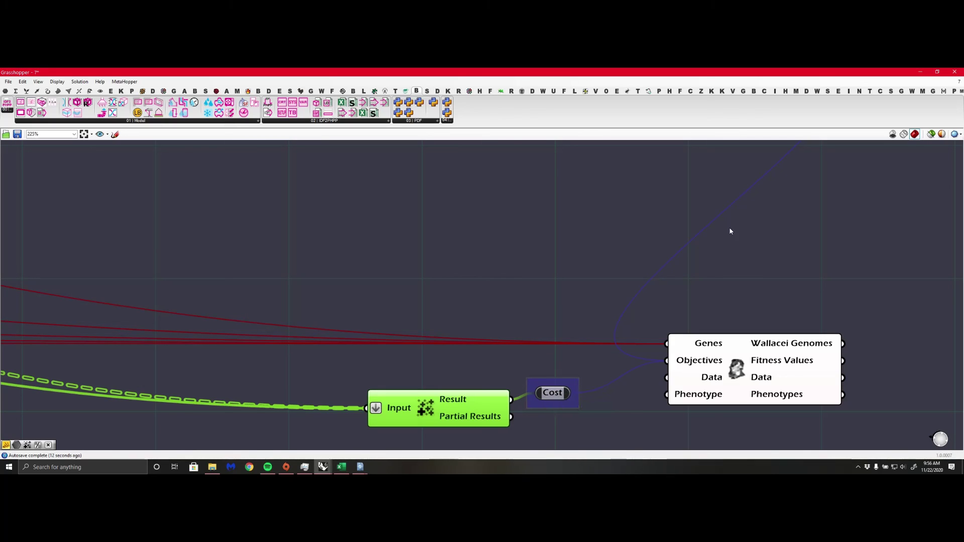
Insert a relay on the heating demand wire to Objectives, place it above the Cost relay and name it Heating Demand
double_click(685, 246)
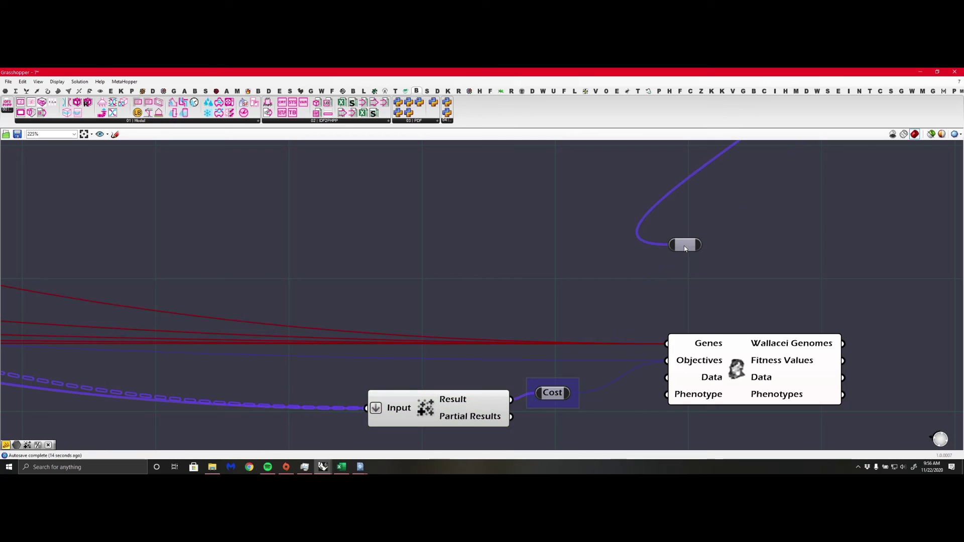
left_click_drag(684, 248, 519, 279)
right_click(517, 274)
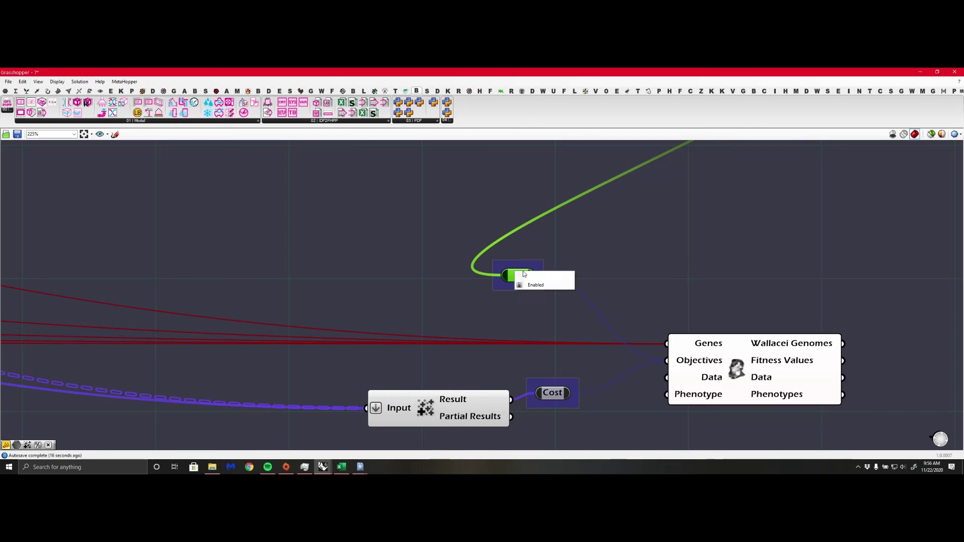
type("he")
key("BackSpace")
type("eating D")
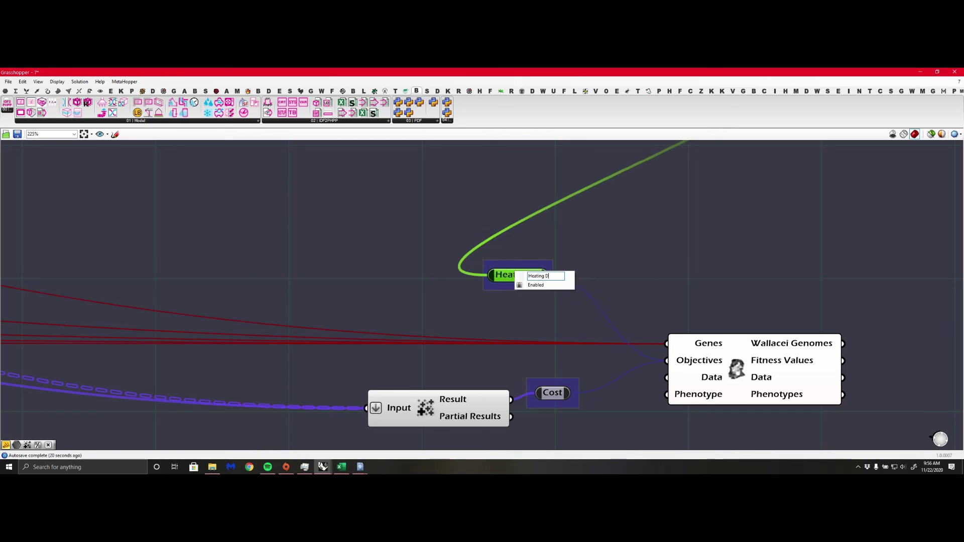
type("emand")
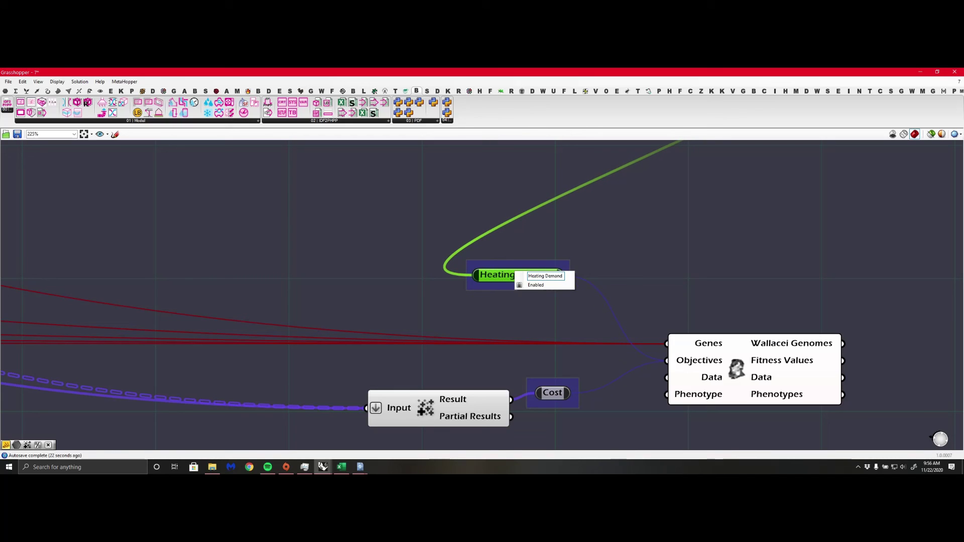
left_click(653, 242)
Bring the Heating Demand relay nearer the gene wires and shift the Mass Addition component away from the Cost relay
left_click_drag(517, 274, 521, 303)
left_click(458, 404)
left_click_drag(458, 405, 438, 392)
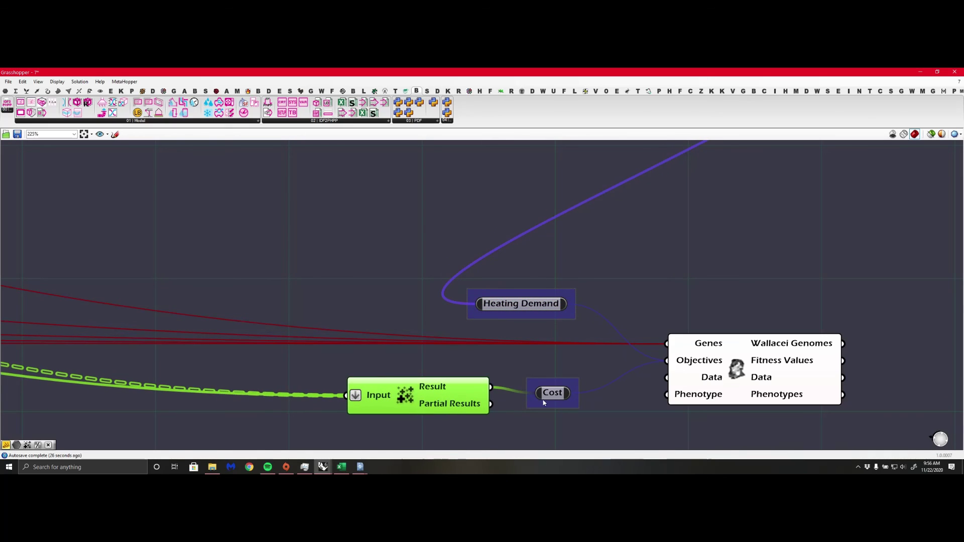
Connect both the Heating Demand and Cost relays to the Data input of the Wallacei X component
mouse_move(674, 378)
left_click_drag(567, 306, 661, 380)
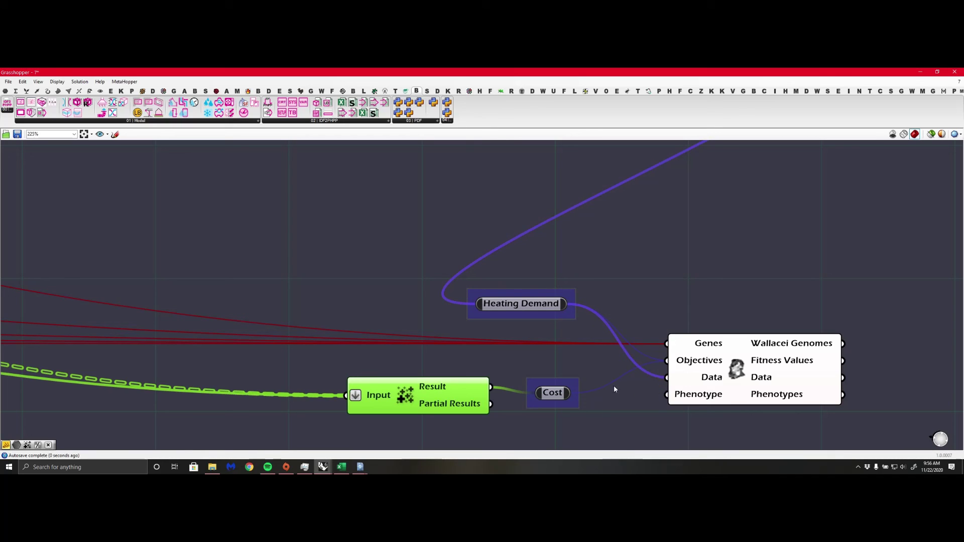
left_click_drag(573, 395, 655, 379)
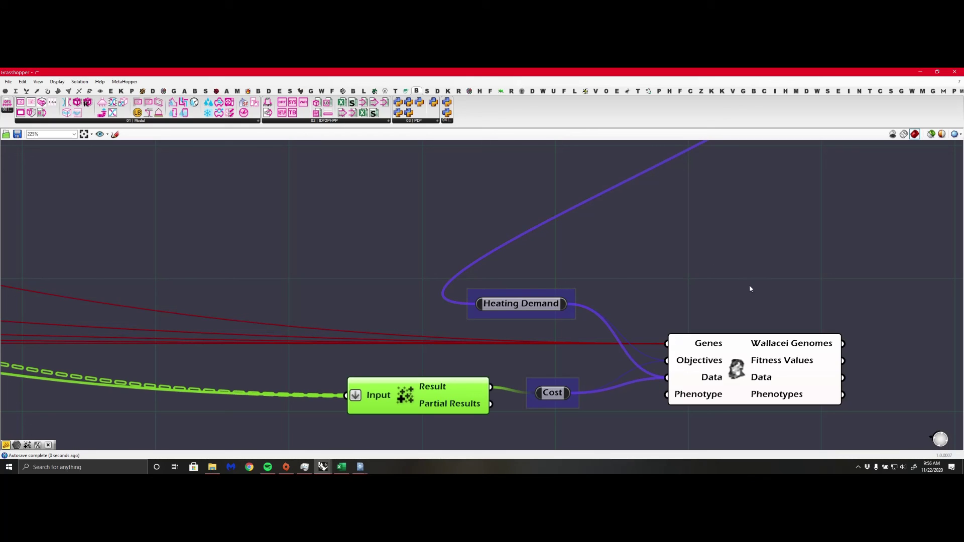
Line up the Cost relay with the Wallacei X Data input and the Mass Addition Result with the relay
left_click_drag(560, 391, 564, 375)
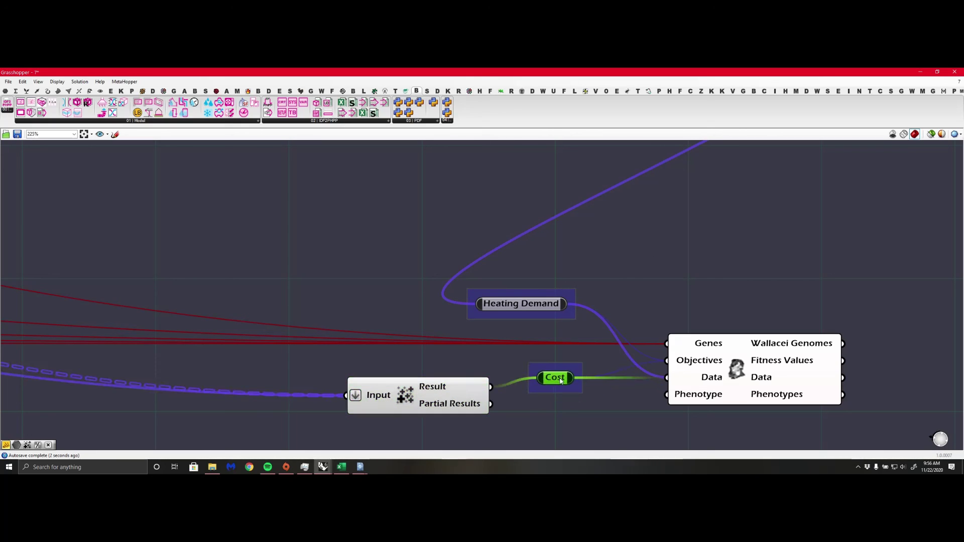
left_click_drag(428, 392, 441, 385)
scroll(462, 268, "down", 1)
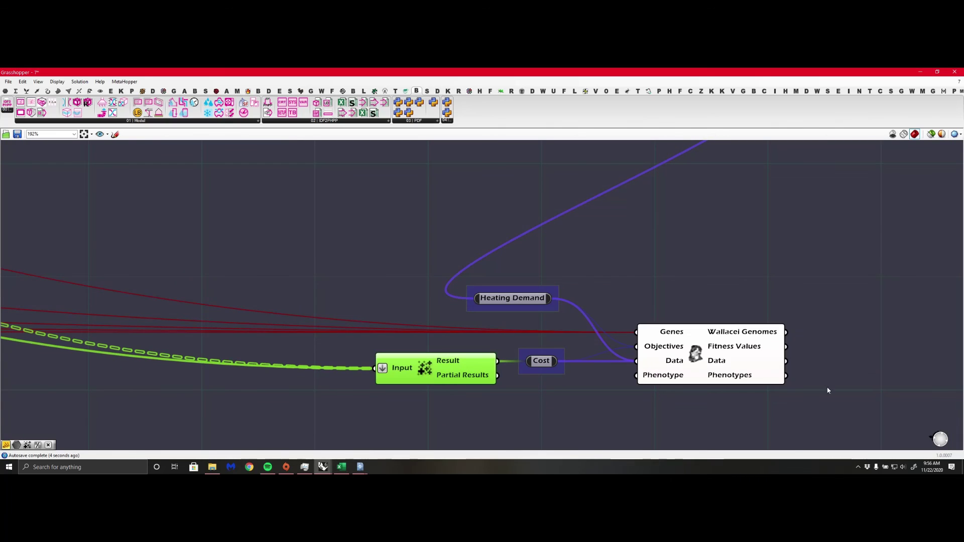
right_click_drag(690, 395, 626, 342)
scroll(624, 342, "down", 2)
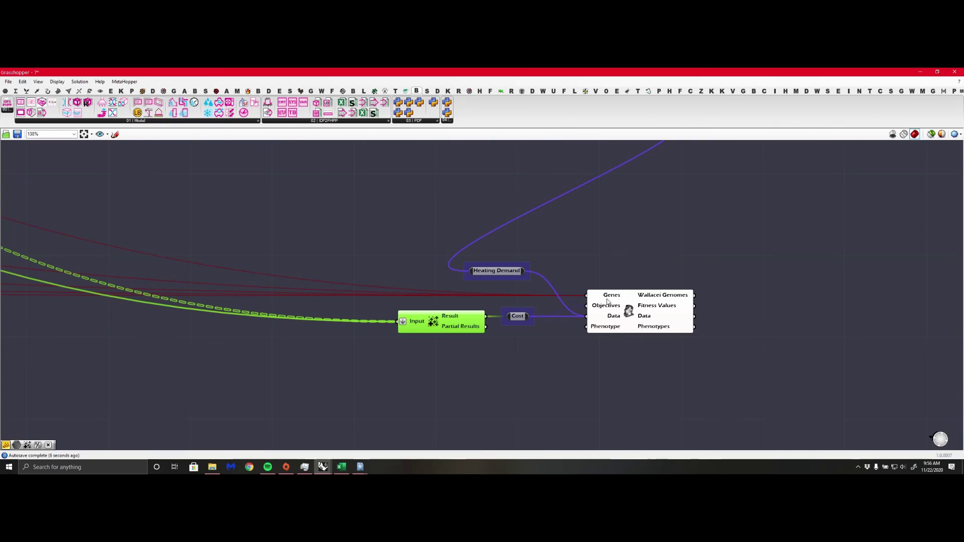
left_click(634, 263)
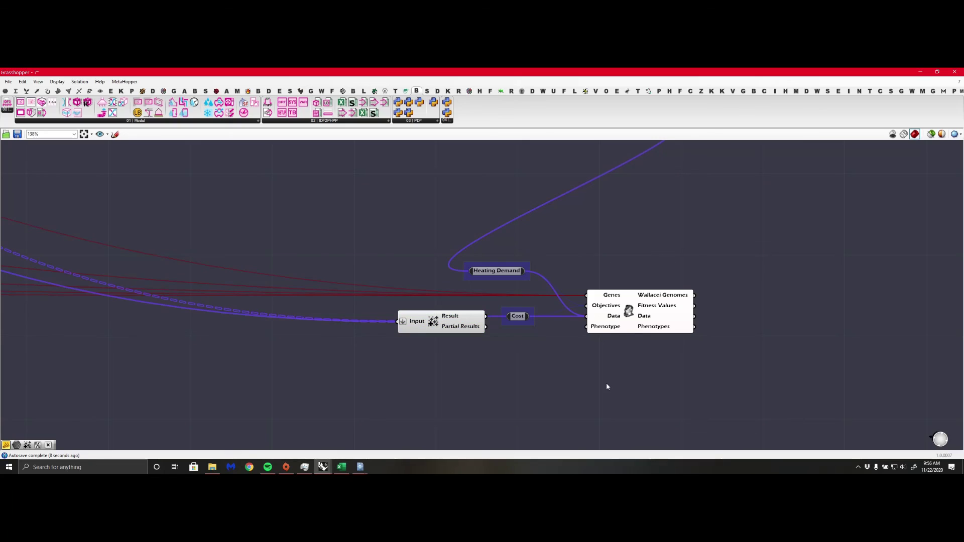